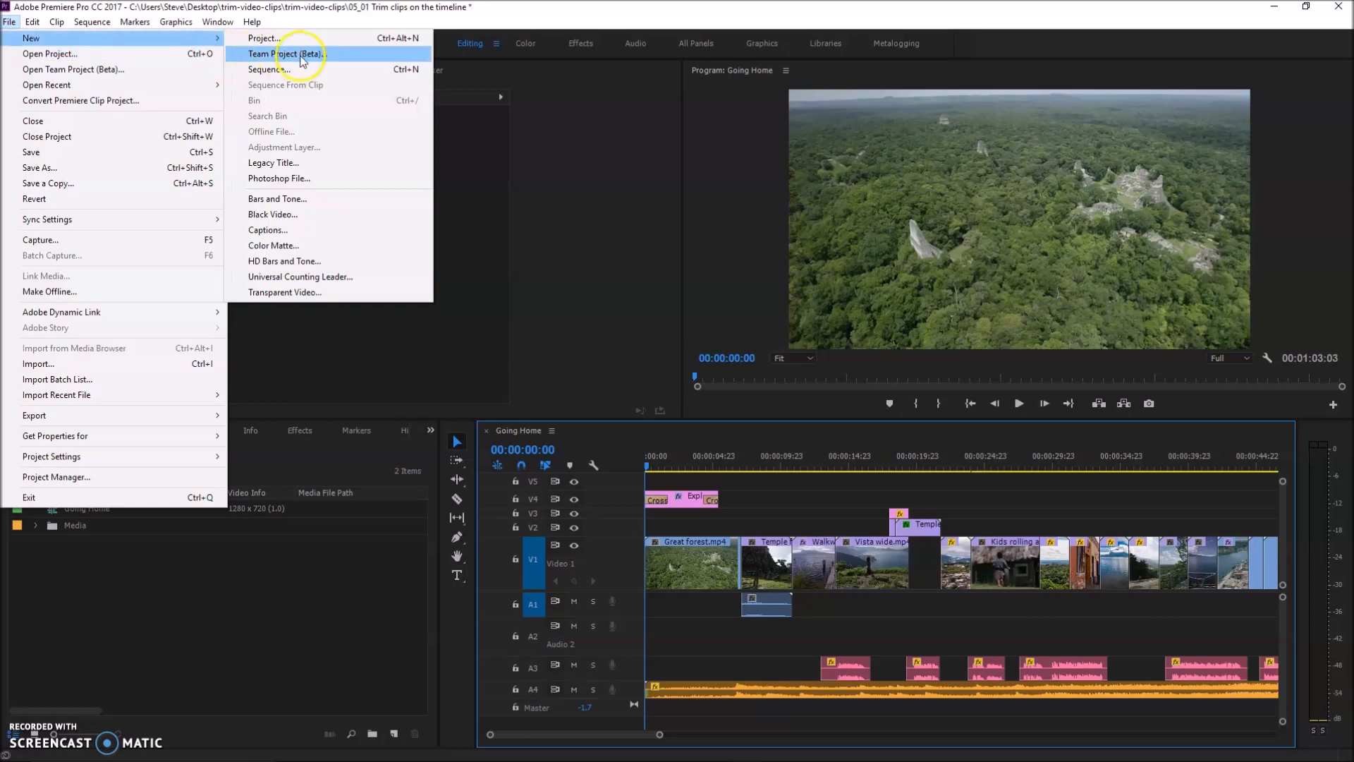
Create a legacy title named "Production title" with the 1280 x 720, 23.976 fps video settings
{"action": "left_click", "coordinate": [278, 162]}
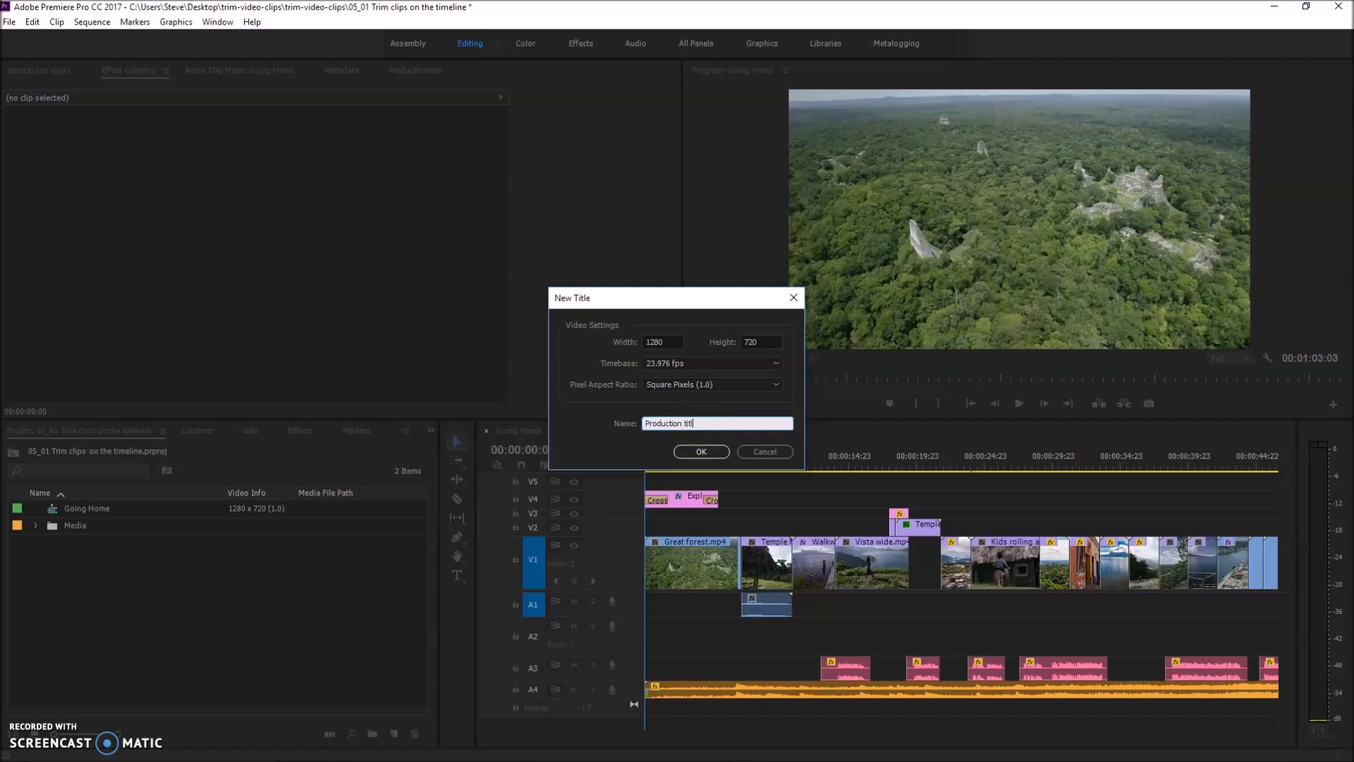
{"action": "left_click", "coordinate": [700, 452]}
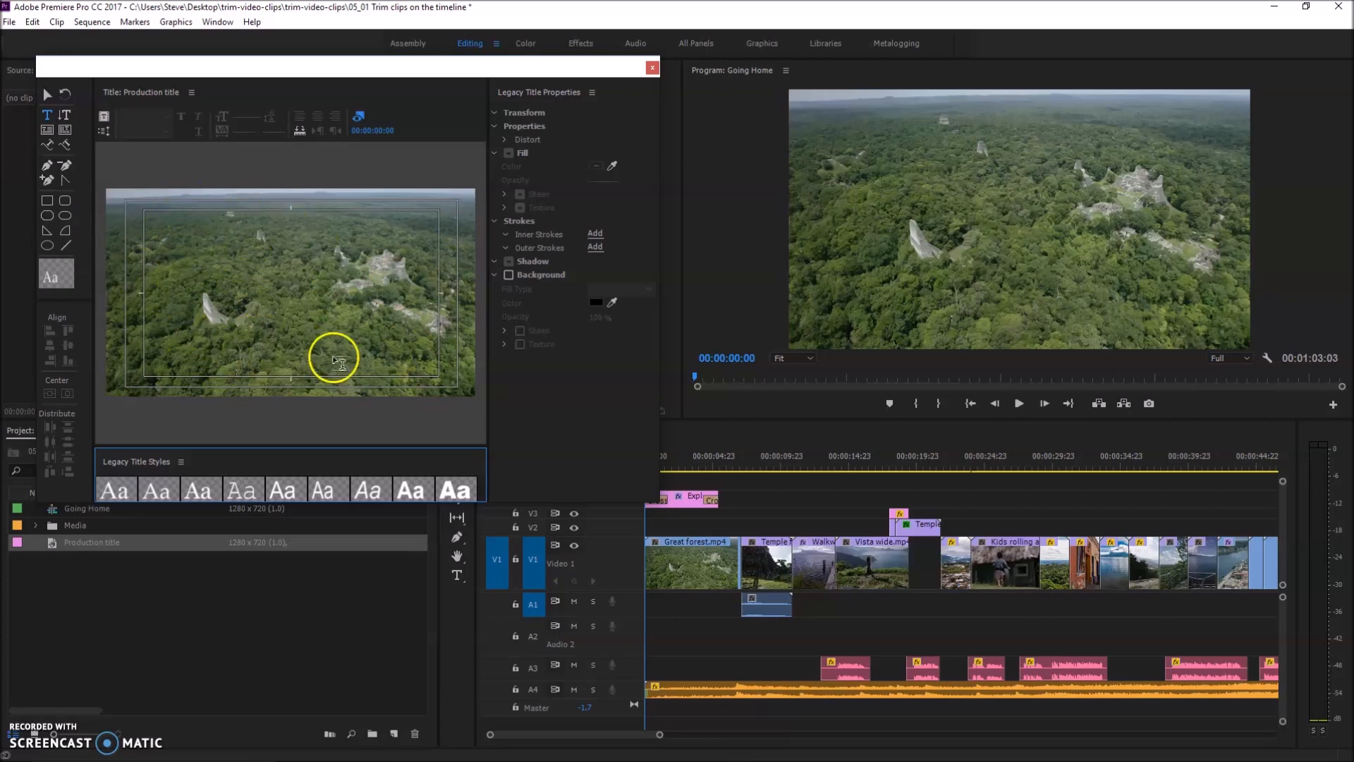
Scrub the background video frame shown behind the title to 00:00:06:06
{"action": "left_click", "coordinate": [374, 130]}
{"action": "left_click", "coordinate": [374, 133]}
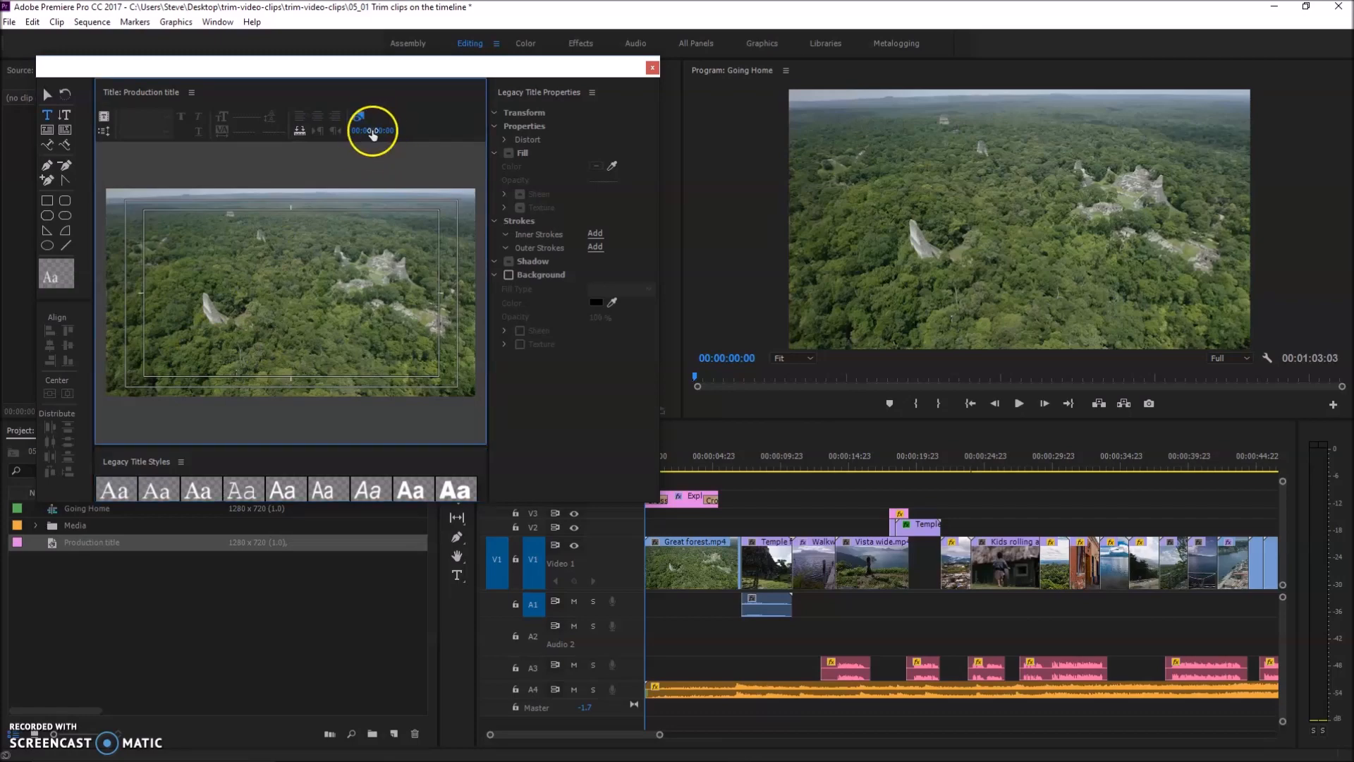
{"action": "left_click_drag", "start_coordinate": [353, 130], "coordinate": [386, 138]}
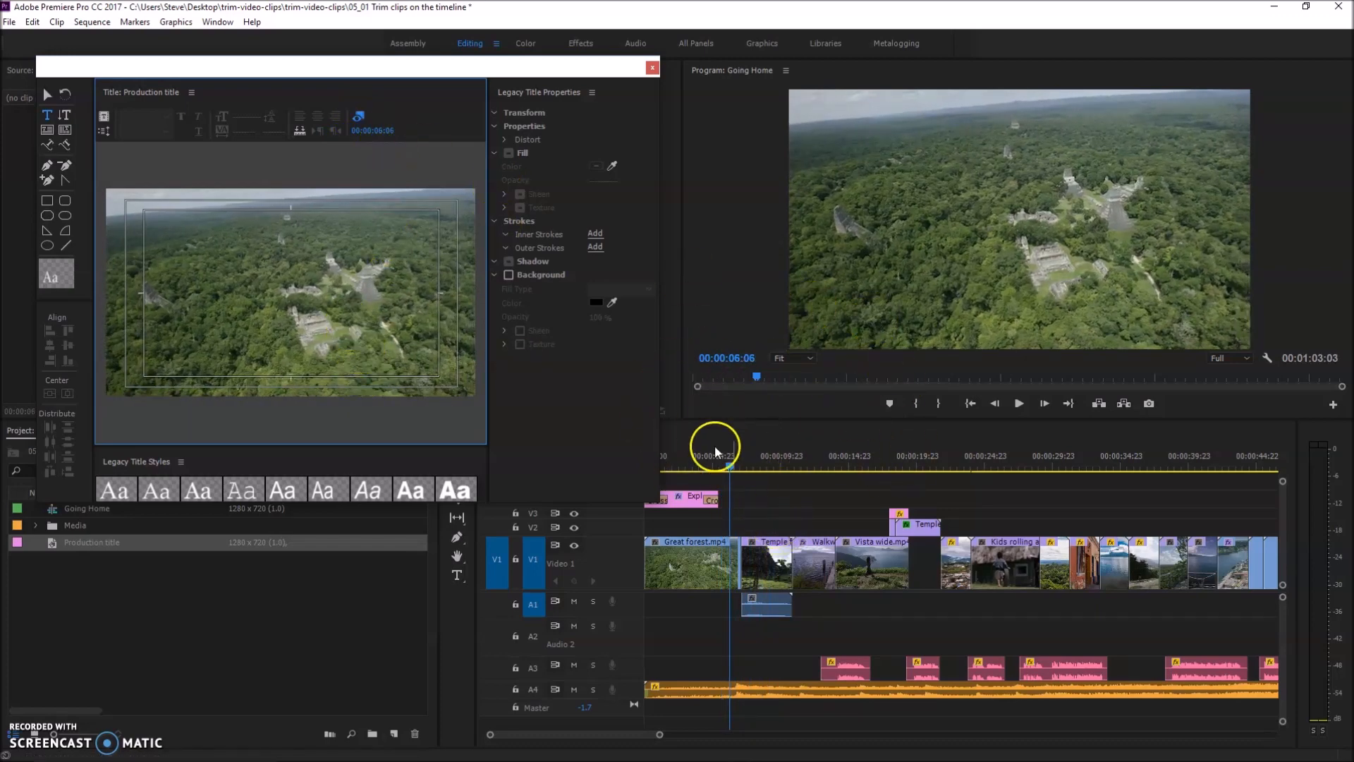
Move the timeline playhead to 00:00:07:06, at the start of the Temple clip, so that frame backs the title
{"action": "left_click", "coordinate": [730, 468]}
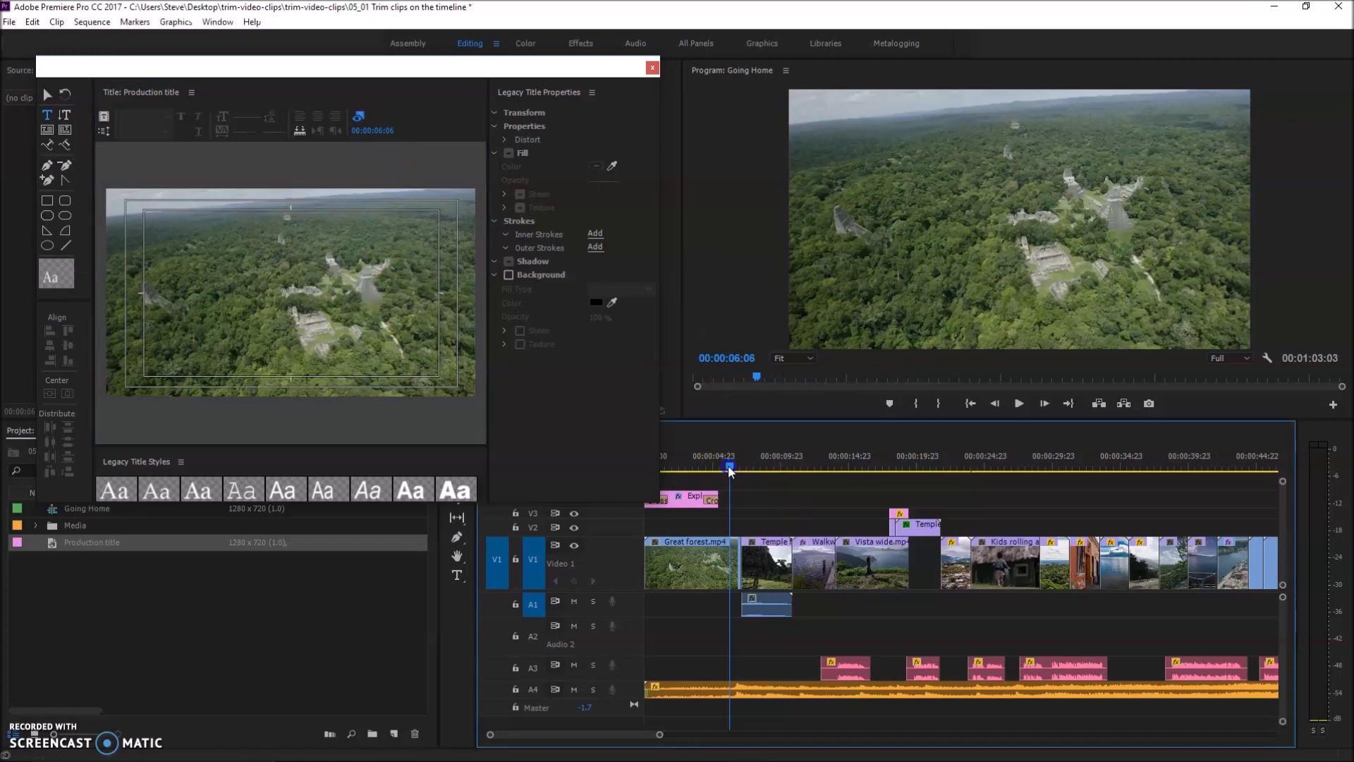
{"action": "left_click_drag", "start_coordinate": [728, 464], "coordinate": [730, 464]}
{"action": "left_click", "coordinate": [795, 432]}
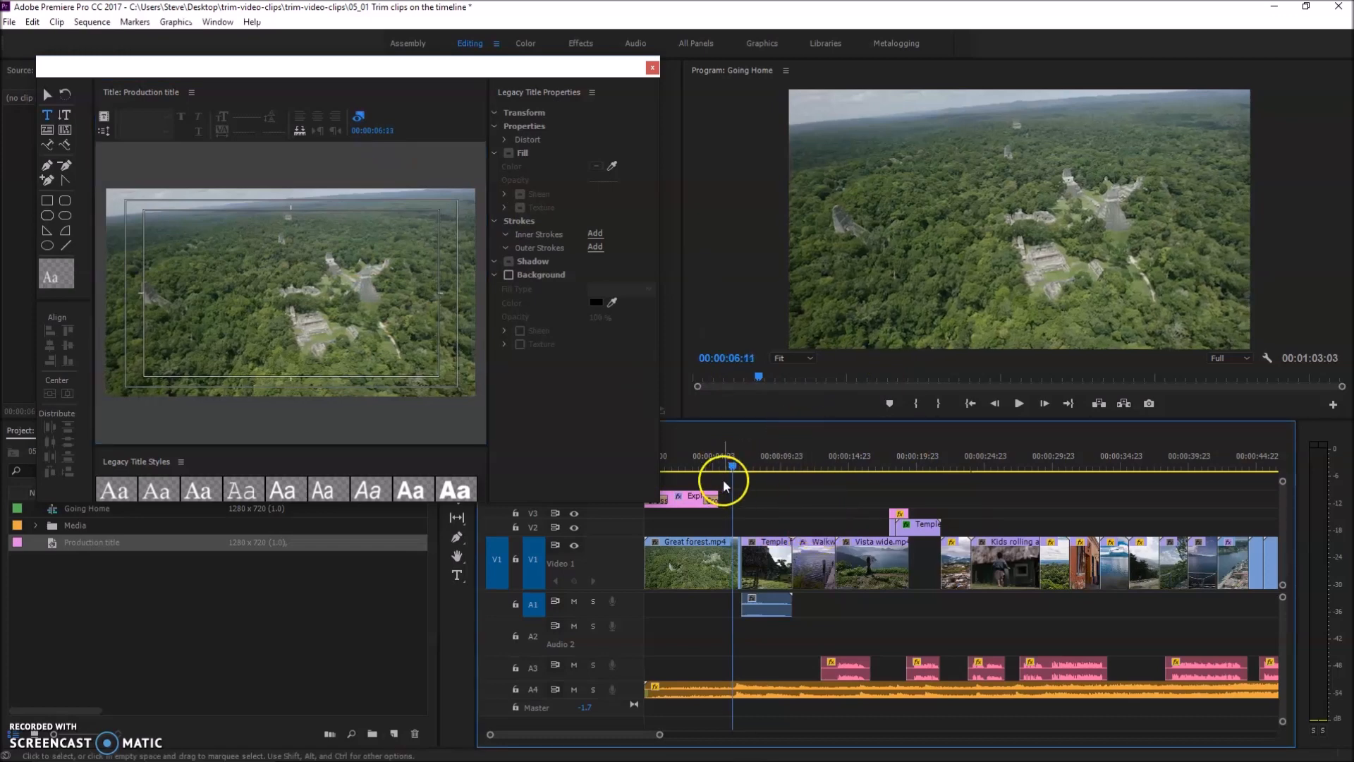
{"action": "key", "text": "Left"}
{"action": "key", "text": "Left"}
{"action": "key", "text": "Left"}
{"action": "key", "text": "Left"}
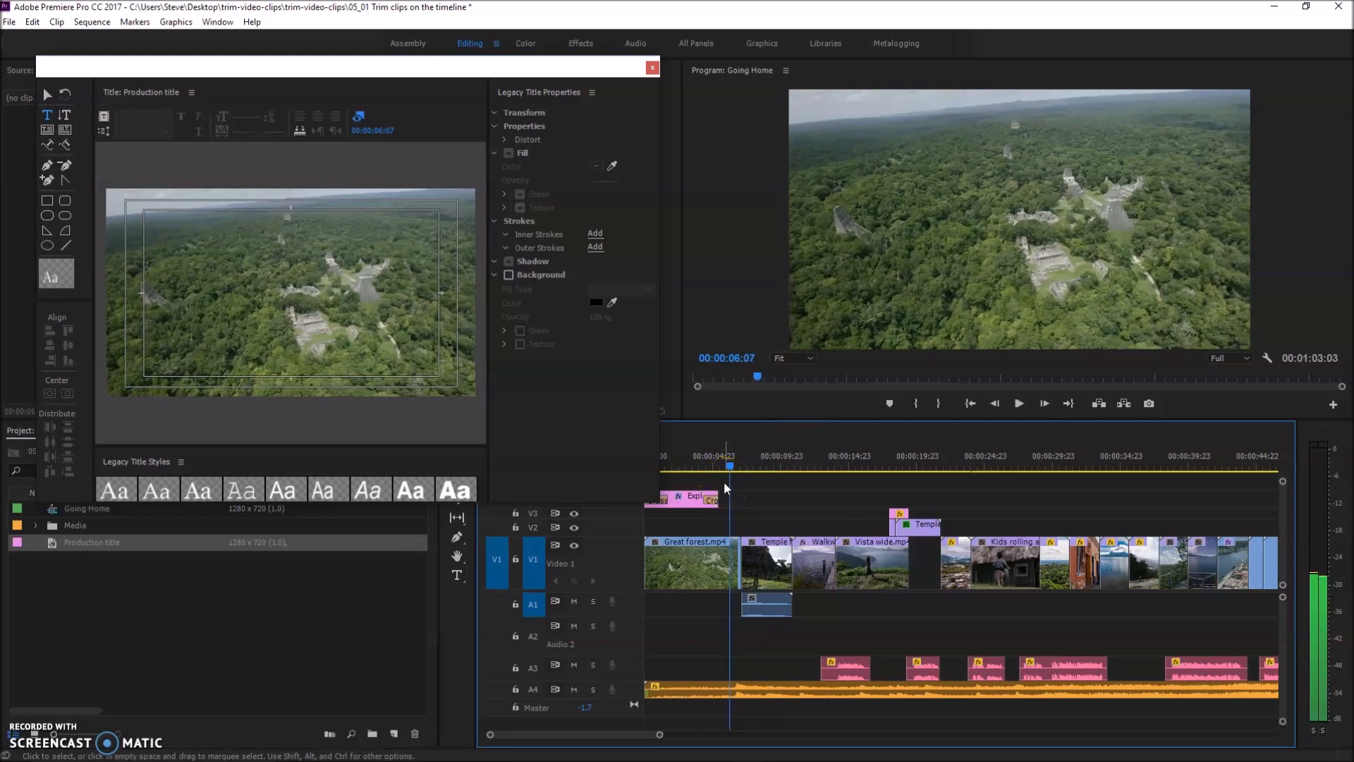
{"action": "key", "text": "space"}
{"action": "key", "text": "Left"}
{"action": "key", "text": "Left"}
{"action": "key", "text": "Left"}
{"action": "key", "text": "Left"}
{"action": "key", "text": "Left"}
{"action": "key", "text": "Left"}
{"action": "key", "text": "Left"}
{"action": "key", "text": "Left"}
{"action": "key", "text": "Left"}
{"action": "key", "text": "Left"}
{"action": "key", "text": "Left"}
{"action": "key", "text": "Left"}
{"action": "key", "text": "Left"}
{"action": "key", "text": "Left"}
{"action": "key", "text": "Left"}
{"action": "key", "text": "Left"}
{"action": "key", "text": "Left"}
{"action": "key", "text": "Left"}
{"action": "key", "text": "Left"}
{"action": "key", "text": "Left"}
{"action": "left_click_drag", "start_coordinate": [726, 471], "coordinate": [746, 528]}
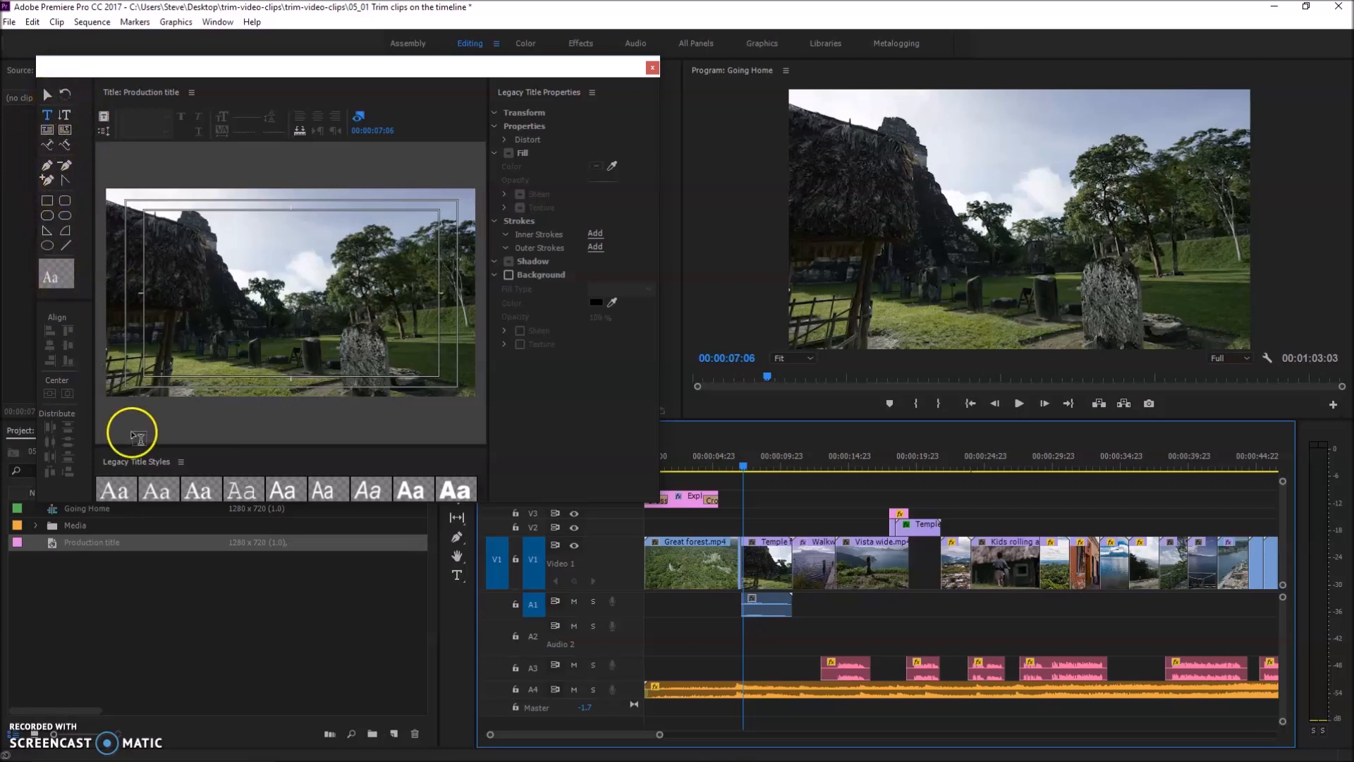
Add the text "Production title" and move it to the lower-left part of the title frame
{"action": "left_click", "coordinate": [163, 319]}
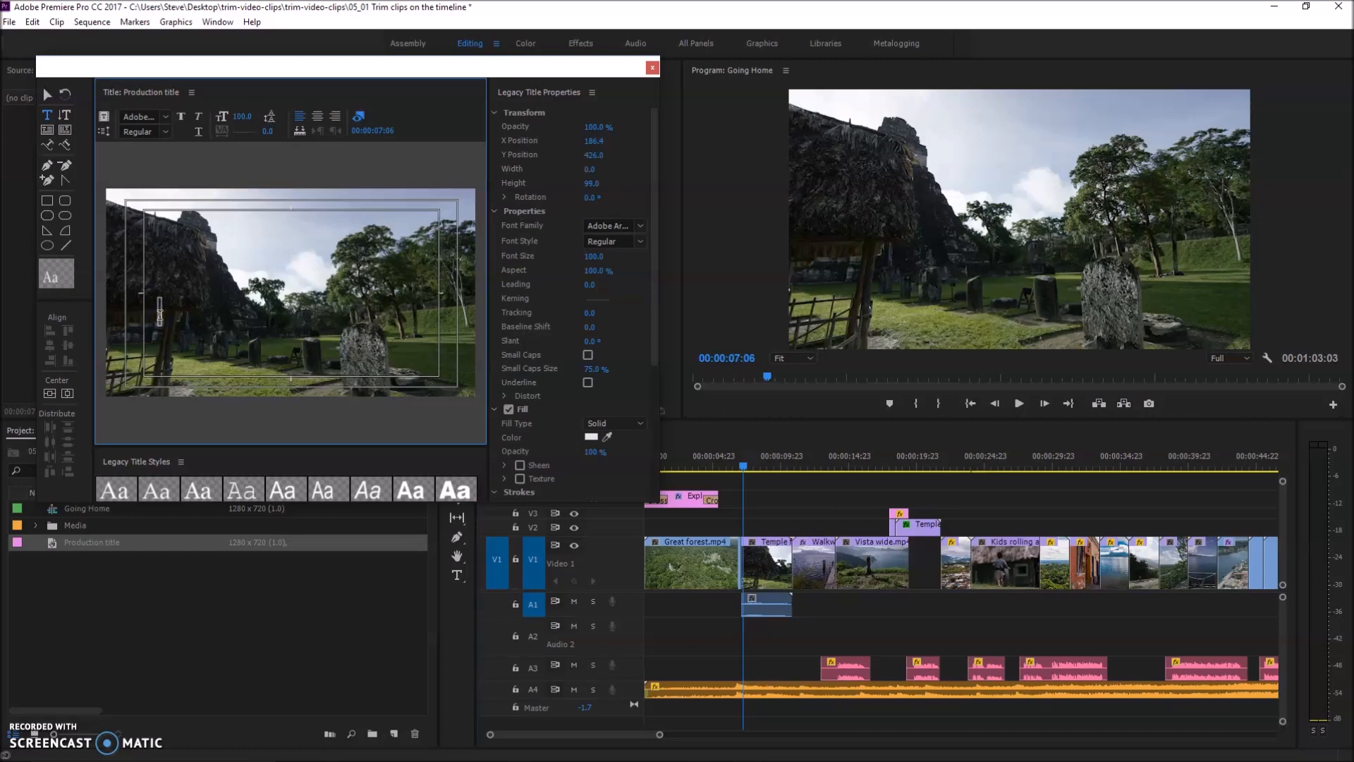
{"action": "type", "text": "Production title"}
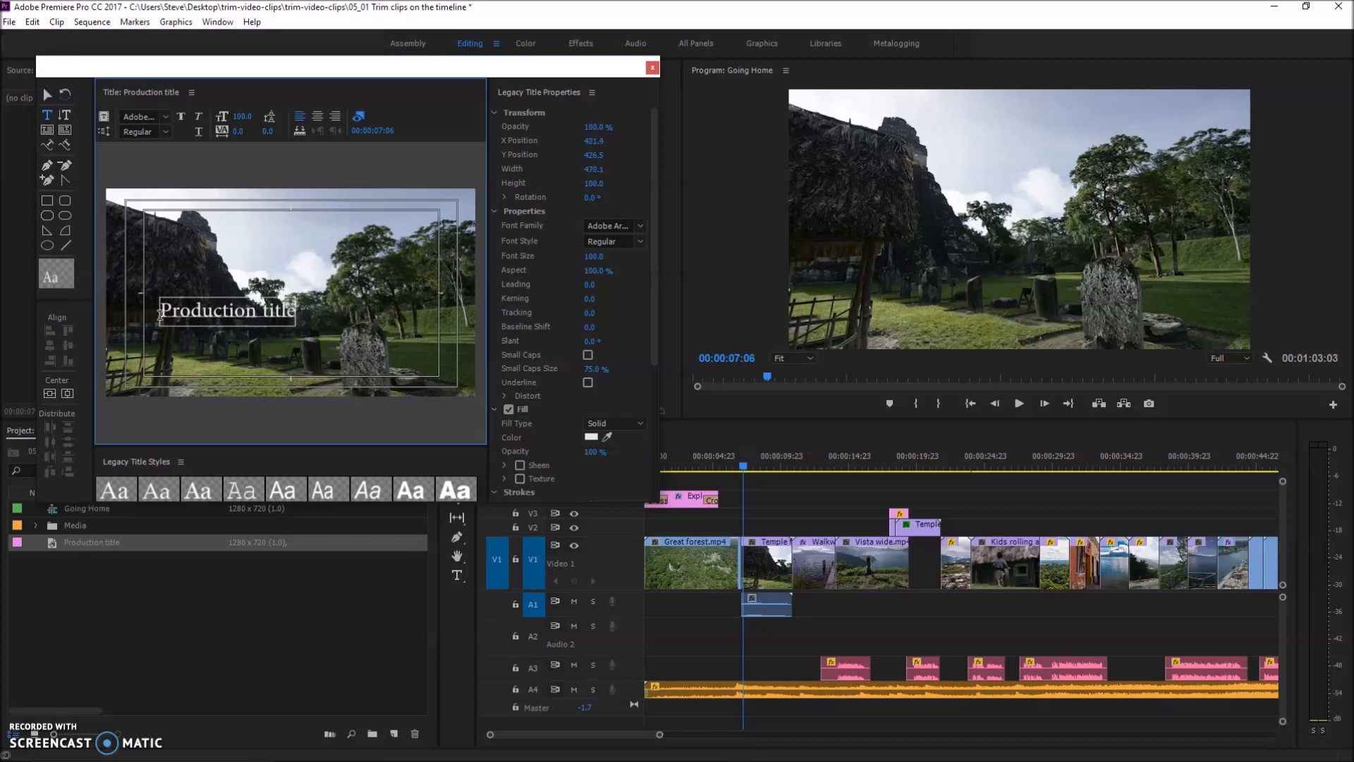
{"action": "left_click", "coordinate": [45, 94]}
{"action": "left_click", "coordinate": [212, 311]}
{"action": "left_click_drag", "start_coordinate": [212, 311], "coordinate": [205, 362]}
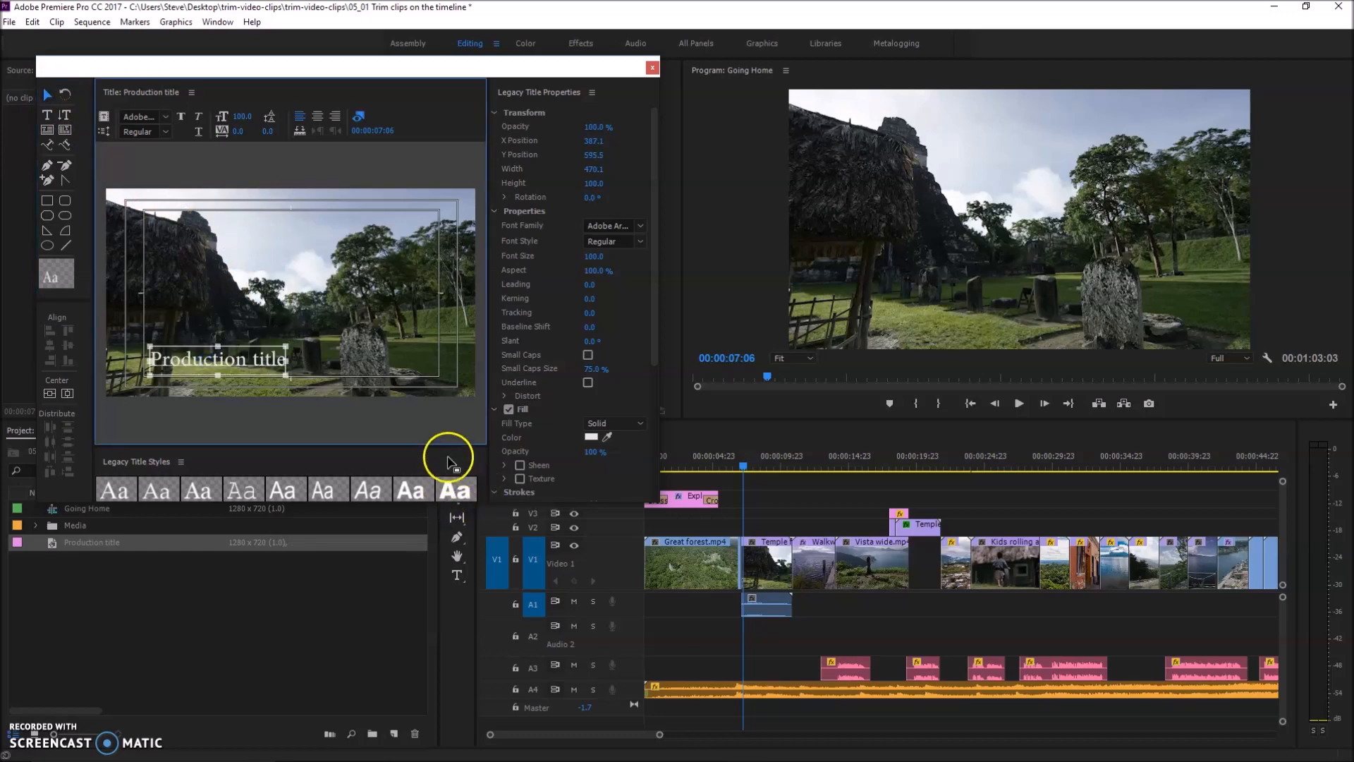
Enlarge the legacy title styles area and browse the available text styles
{"action": "left_click_drag", "start_coordinate": [447, 445], "coordinate": [460, 372]}
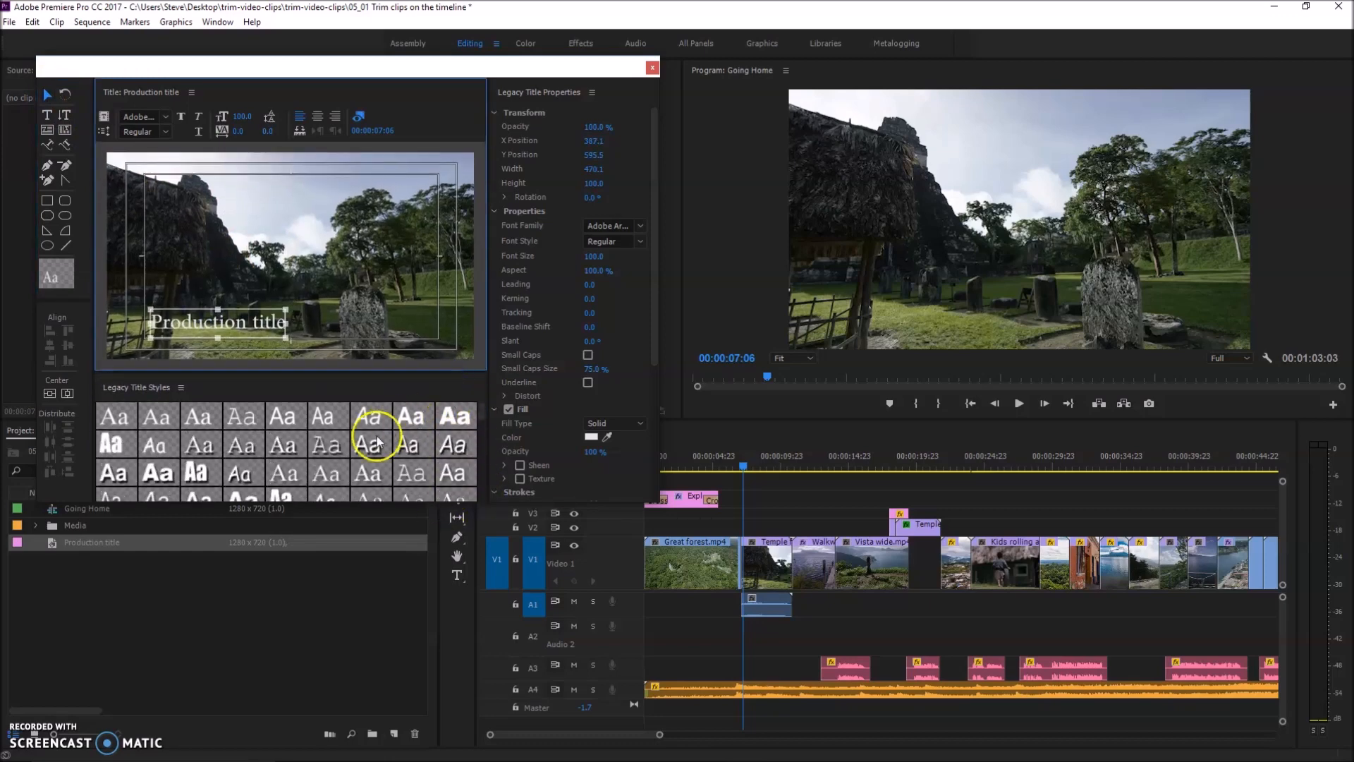
{"action": "scroll", "coordinate": [197, 419], "scroll_direction": "down", "scroll_amount": 5}
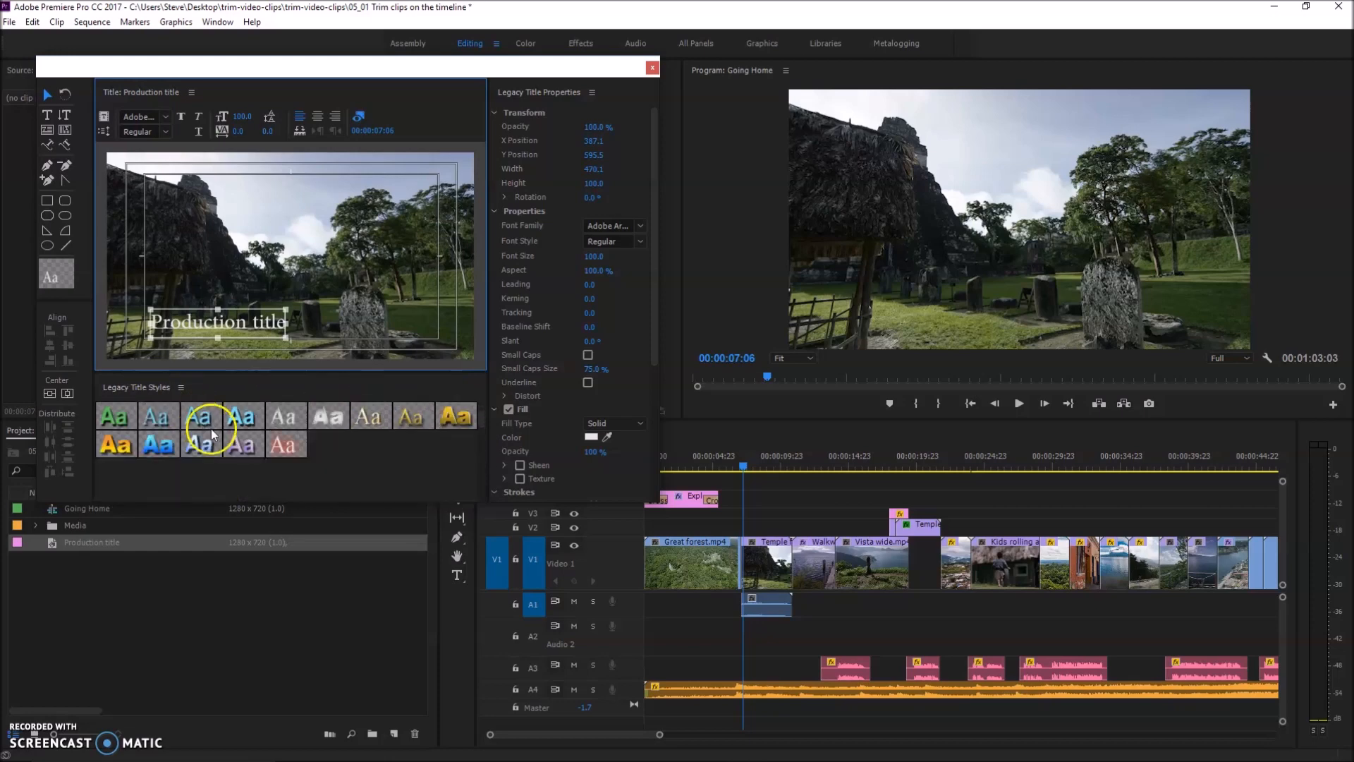
{"action": "scroll", "coordinate": [282, 450], "scroll_direction": "up", "scroll_amount": 1}
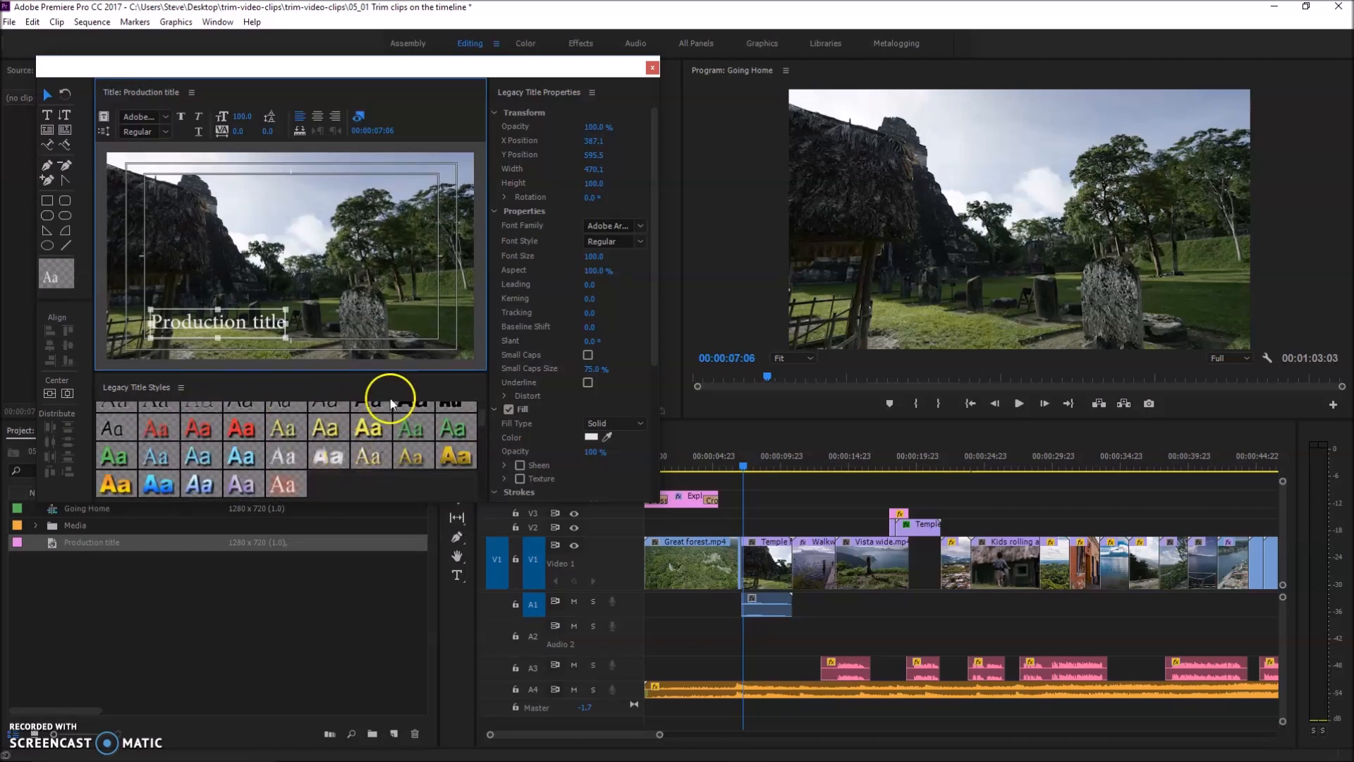
Sample the title text's fill color from the sky in the background video and check it in the color picker
{"action": "left_click_drag", "start_coordinate": [610, 435], "coordinate": [341, 181]}
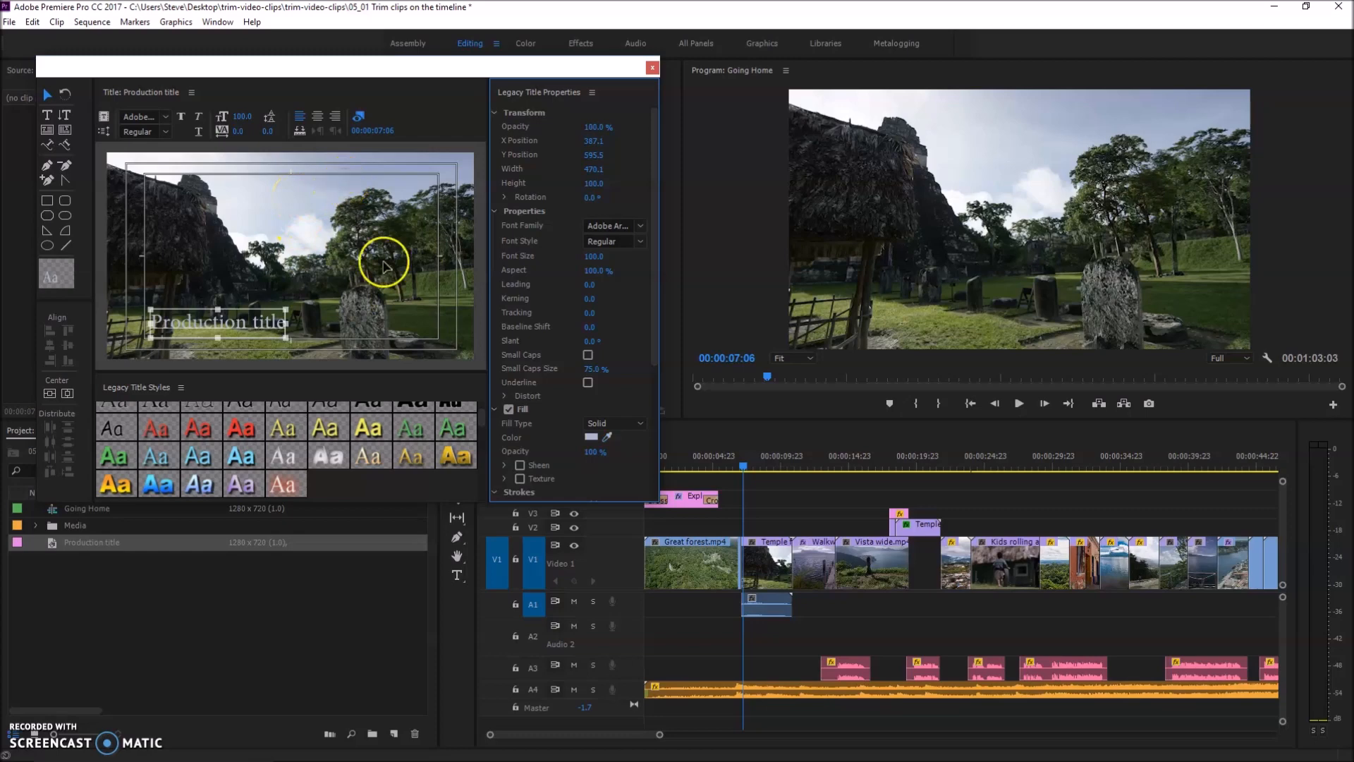
{"action": "left_click", "coordinate": [593, 439]}
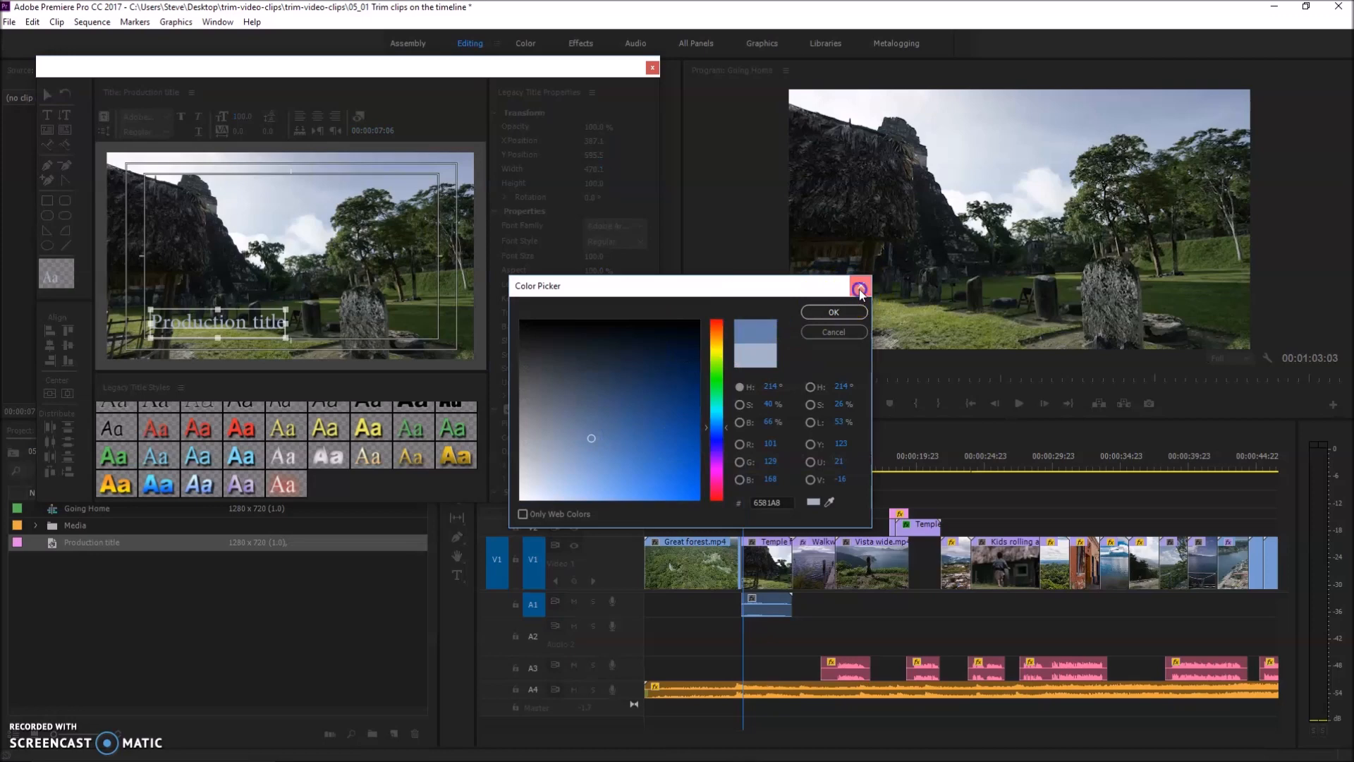
{"action": "left_click", "coordinate": [838, 311]}
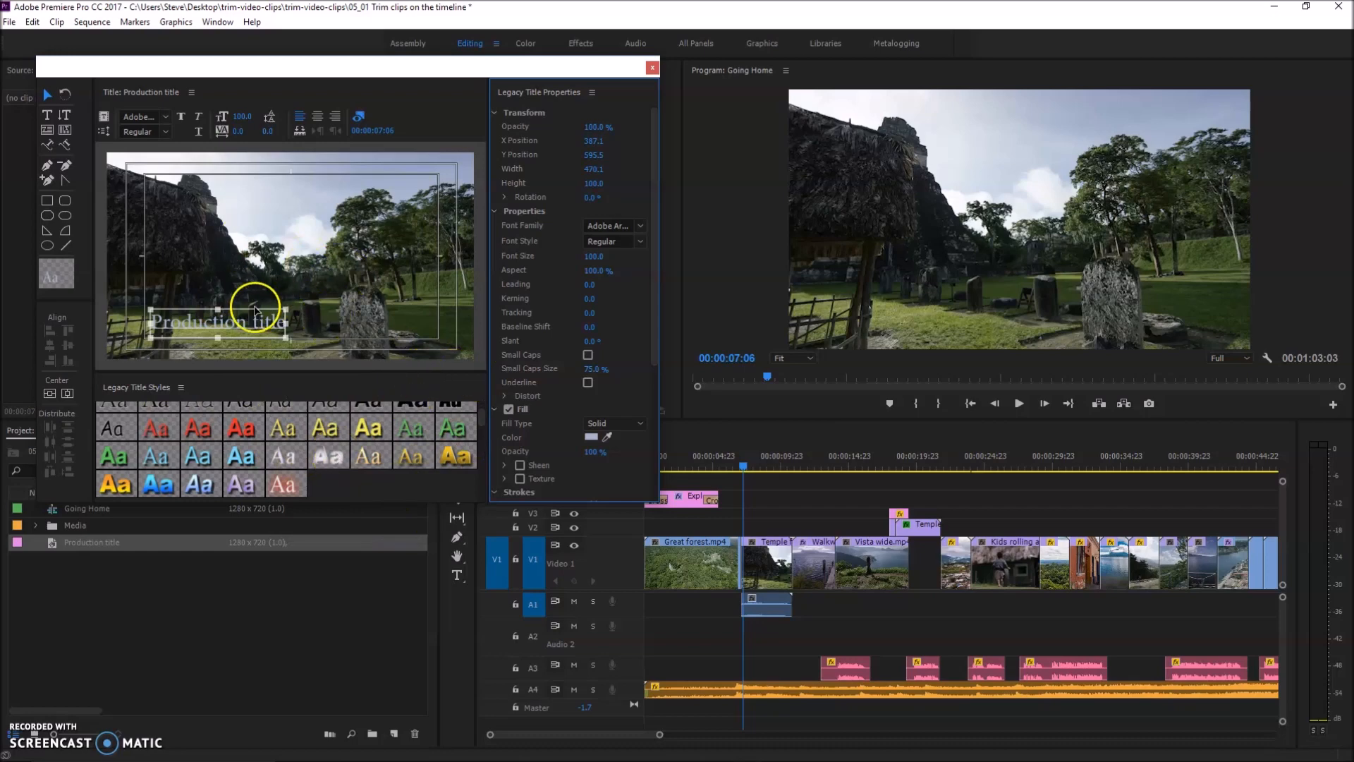
Shift the title text slightly up and right and scale it to a font size of about 147, then view the font families
{"action": "mouse_move", "coordinate": [264, 324]}
{"action": "left_mouse_down"}
{"action": "mouse_move", "coordinate": [349, 286]}
{"action": "mouse_move", "coordinate": [284, 308]}
{"action": "left_mouse_up"}
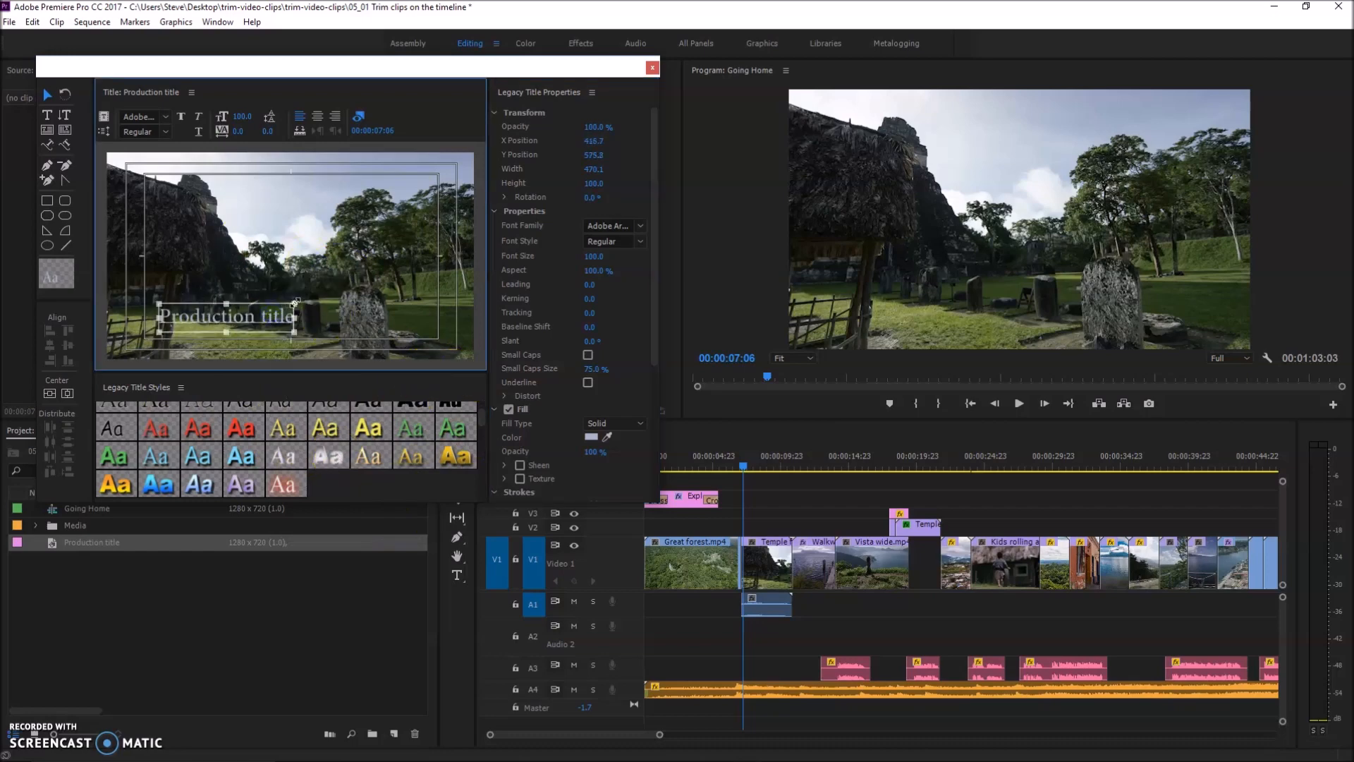
{"action": "left_click_drag", "start_coordinate": [321, 289], "coordinate": [358, 272]}
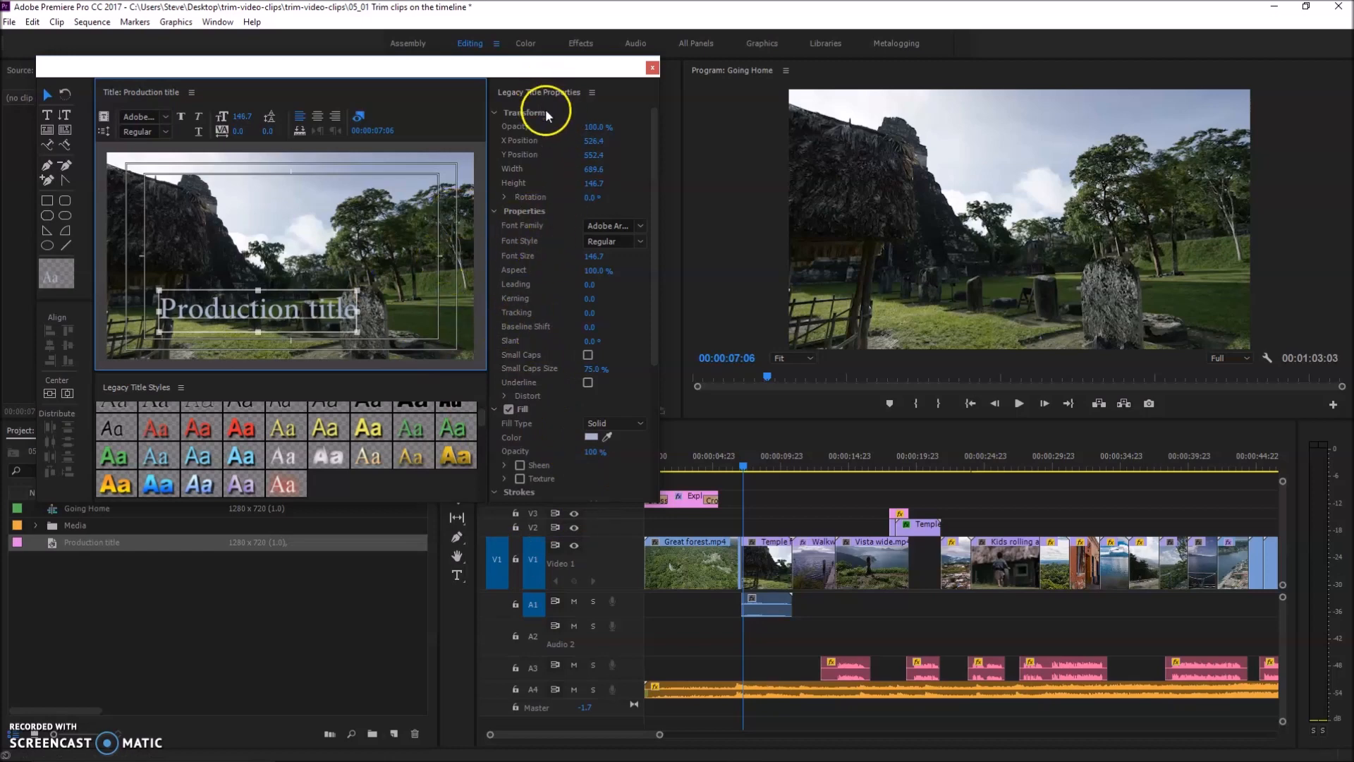
{"action": "left_click", "coordinate": [641, 227]}
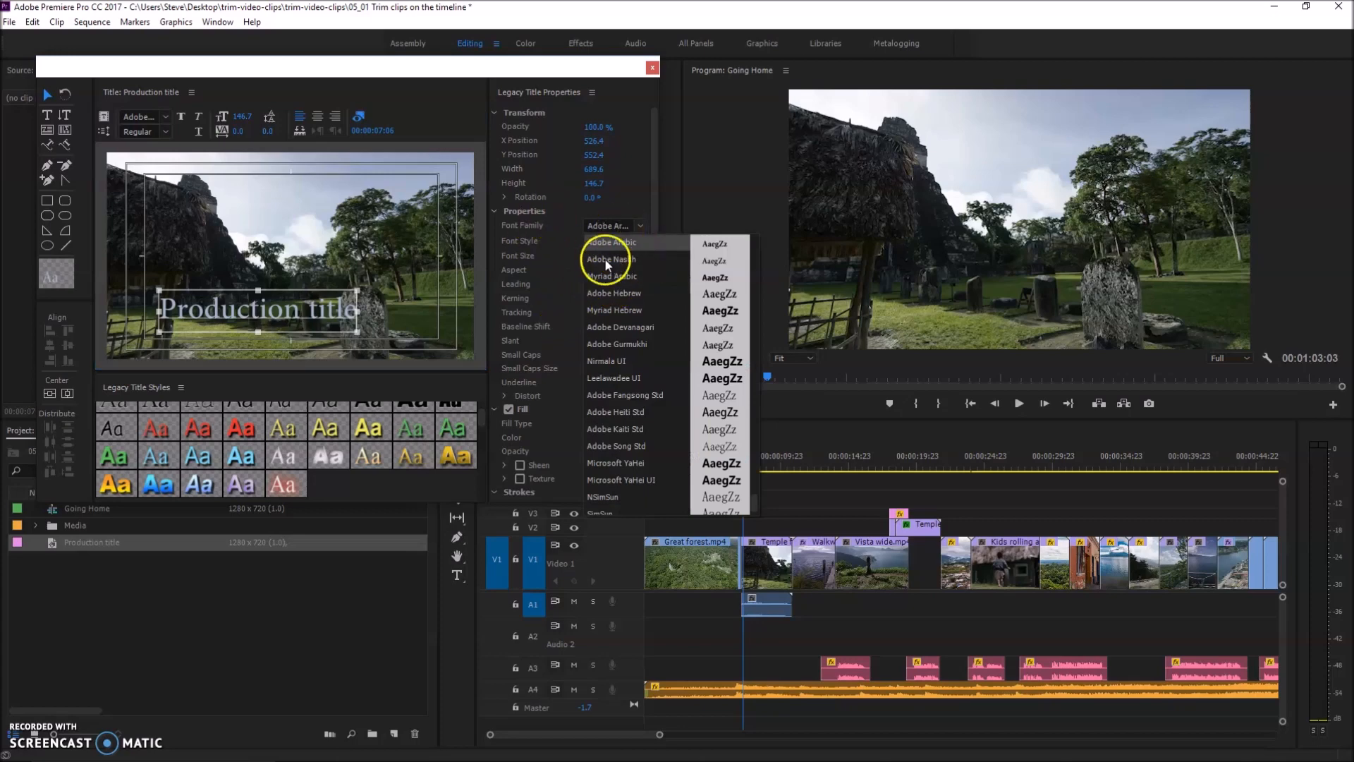
{"action": "left_click", "coordinate": [571, 62]}
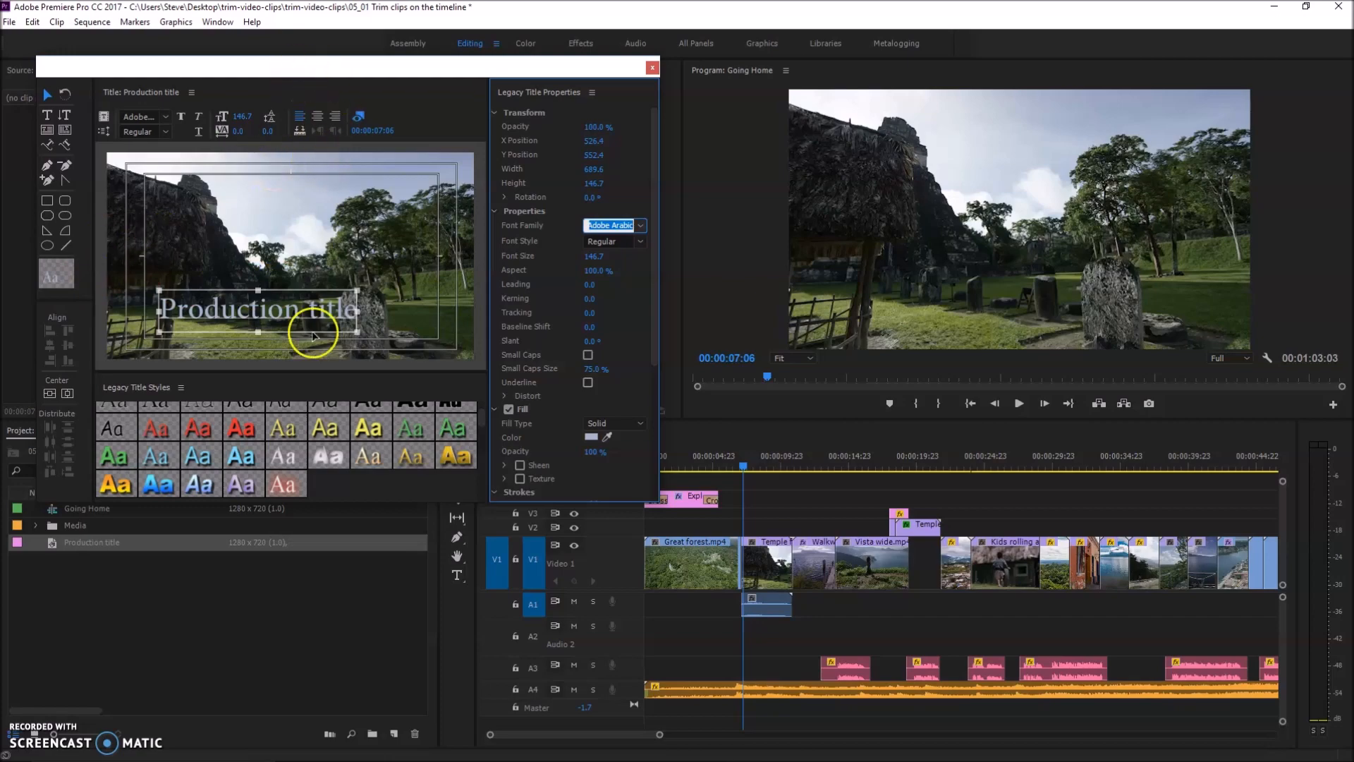
Close the title editor and place the Production title on track V2 above the start of the Temple clip
{"action": "left_click_drag", "start_coordinate": [402, 73], "coordinate": [431, 211]}
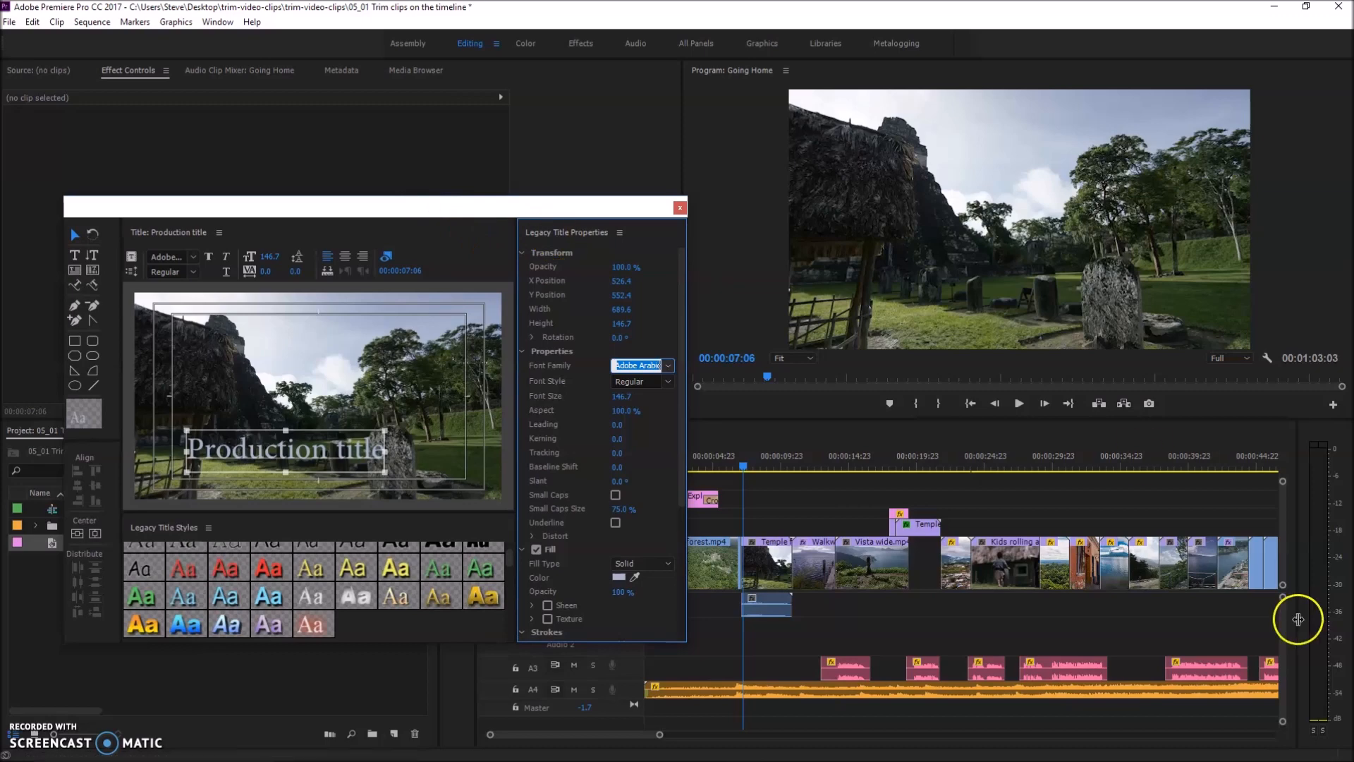
{"action": "left_click", "coordinate": [32, 733]}
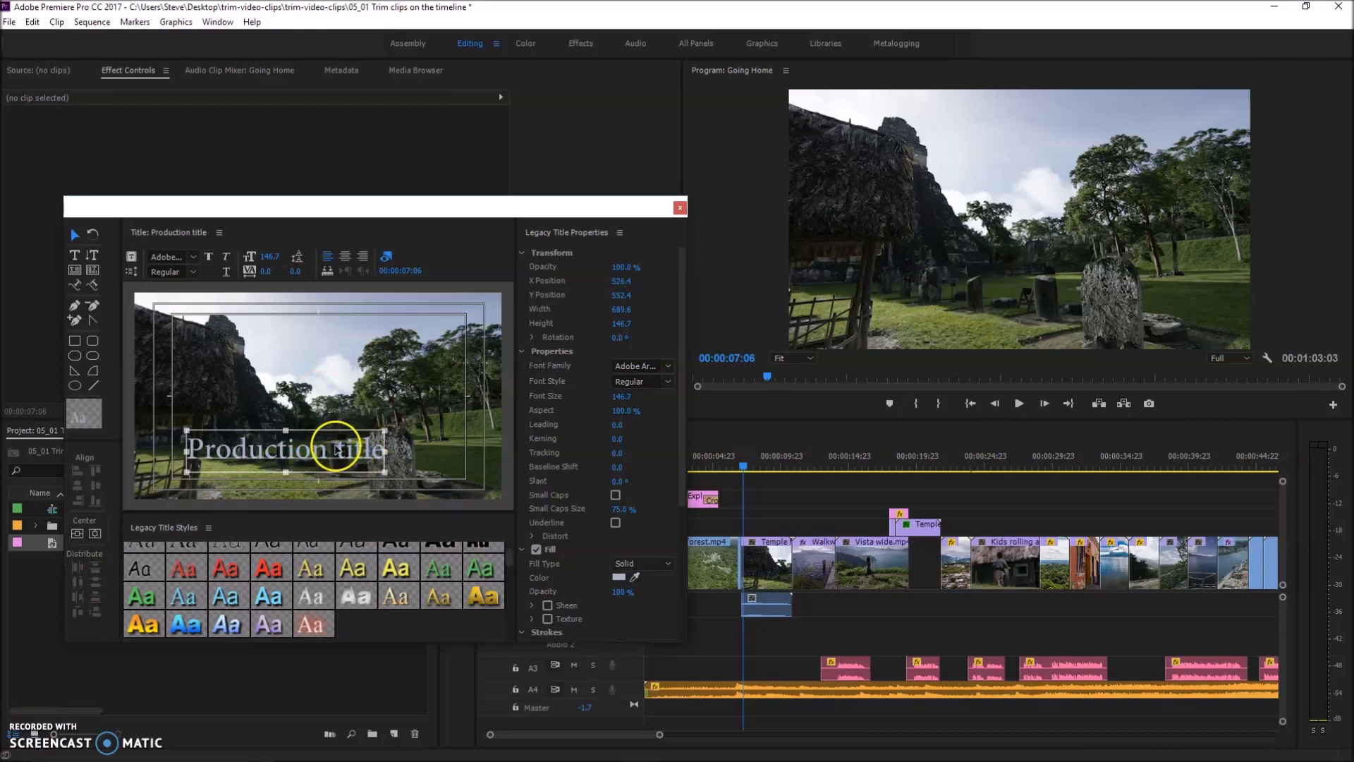
{"action": "left_click", "coordinate": [679, 210]}
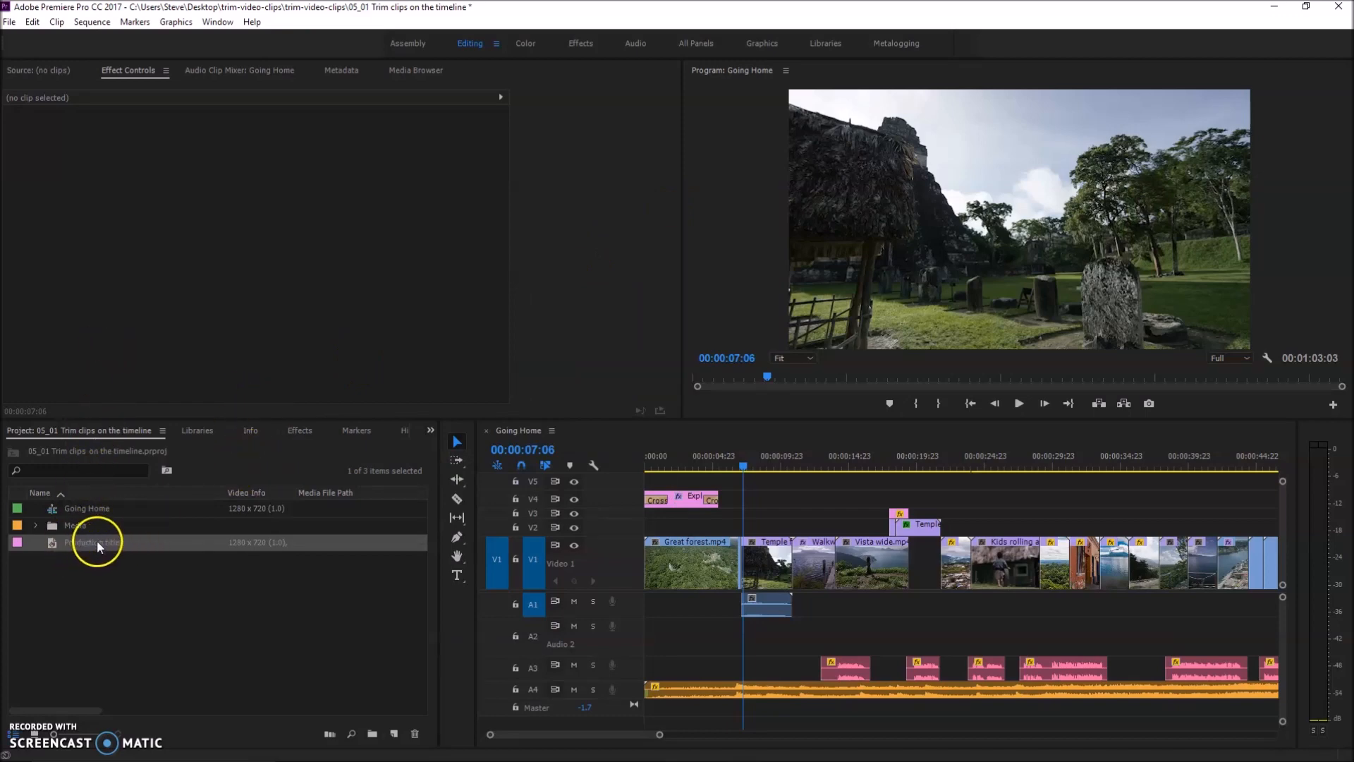
{"action": "left_click_drag", "start_coordinate": [77, 543], "coordinate": [744, 530]}
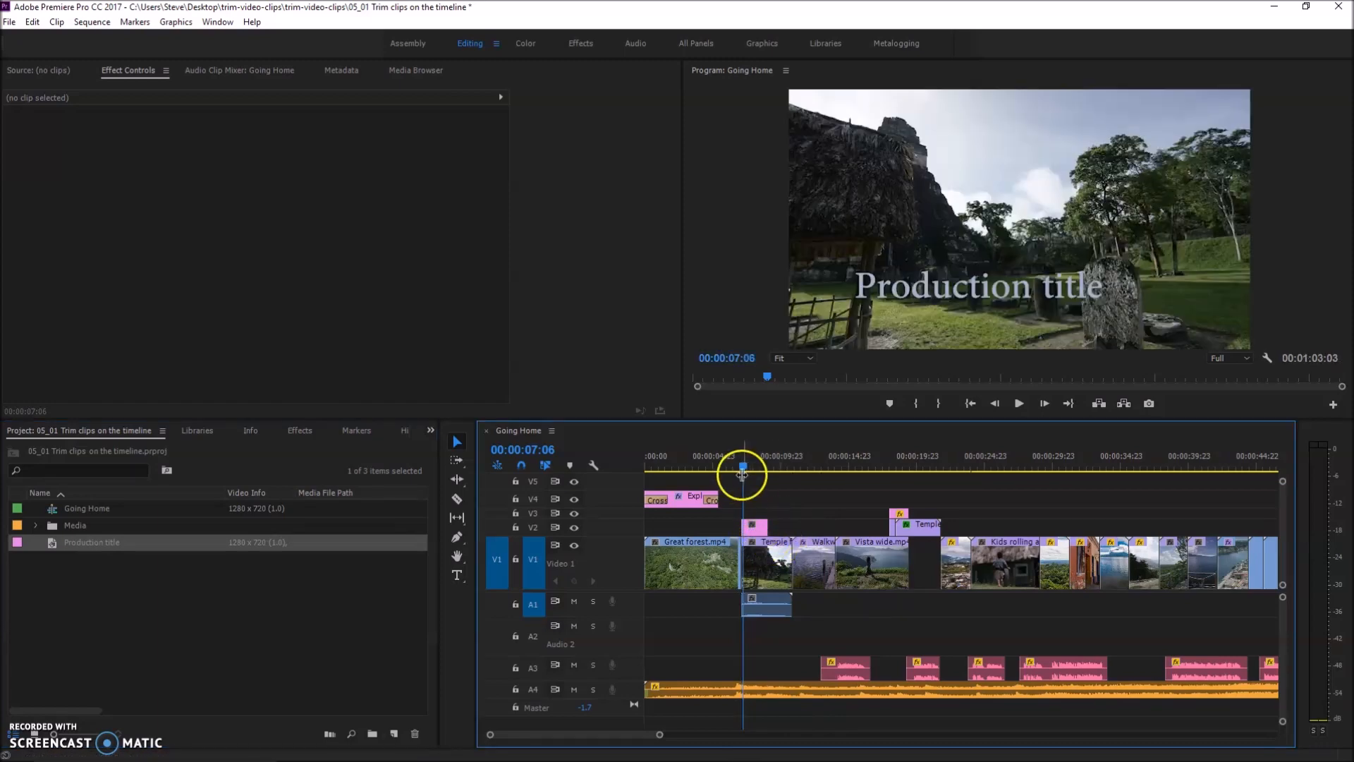
Extend the Production title clip on V2 to just before the end of the Temple clip and scrub over it
{"action": "mouse_move", "coordinate": [743, 468]}
{"action": "left_mouse_down"}
{"action": "mouse_move", "coordinate": [687, 459]}
{"action": "mouse_move", "coordinate": [777, 468]}
{"action": "mouse_move", "coordinate": [750, 471]}
{"action": "left_mouse_up"}
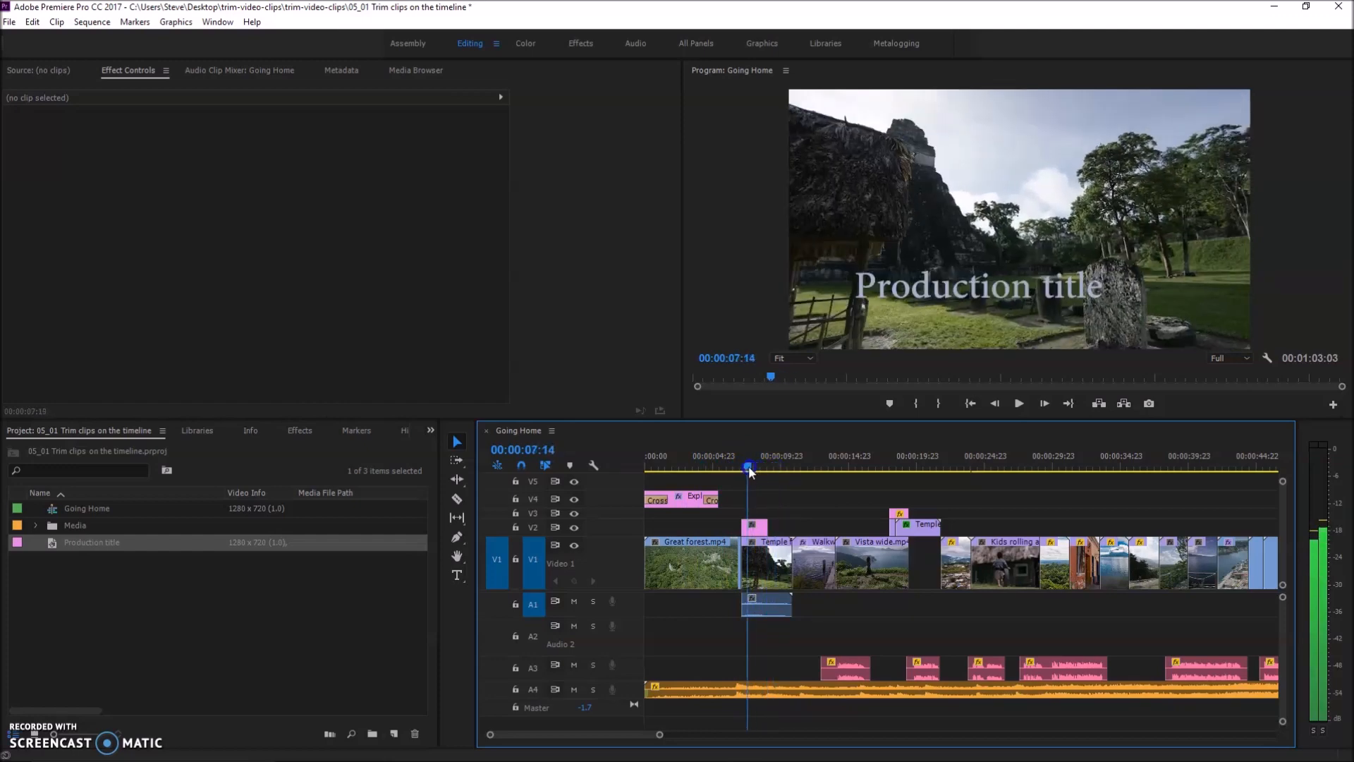
{"action": "mouse_move", "coordinate": [769, 524]}
{"action": "left_mouse_down"}
{"action": "mouse_move", "coordinate": [796, 525]}
{"action": "mouse_move", "coordinate": [778, 526]}
{"action": "left_mouse_up"}
{"action": "left_click_drag", "start_coordinate": [717, 526], "coordinate": [726, 525]}
{"action": "mouse_move", "coordinate": [749, 468]}
{"action": "left_mouse_down"}
{"action": "mouse_move", "coordinate": [712, 472]}
{"action": "mouse_move", "coordinate": [758, 471]}
{"action": "left_mouse_up"}
{"action": "left_click_drag", "start_coordinate": [744, 528], "coordinate": [783, 527]}
{"action": "mouse_move", "coordinate": [756, 462]}
{"action": "left_mouse_down"}
{"action": "mouse_move", "coordinate": [731, 467]}
{"action": "mouse_move", "coordinate": [749, 467]}
{"action": "left_mouse_up"}
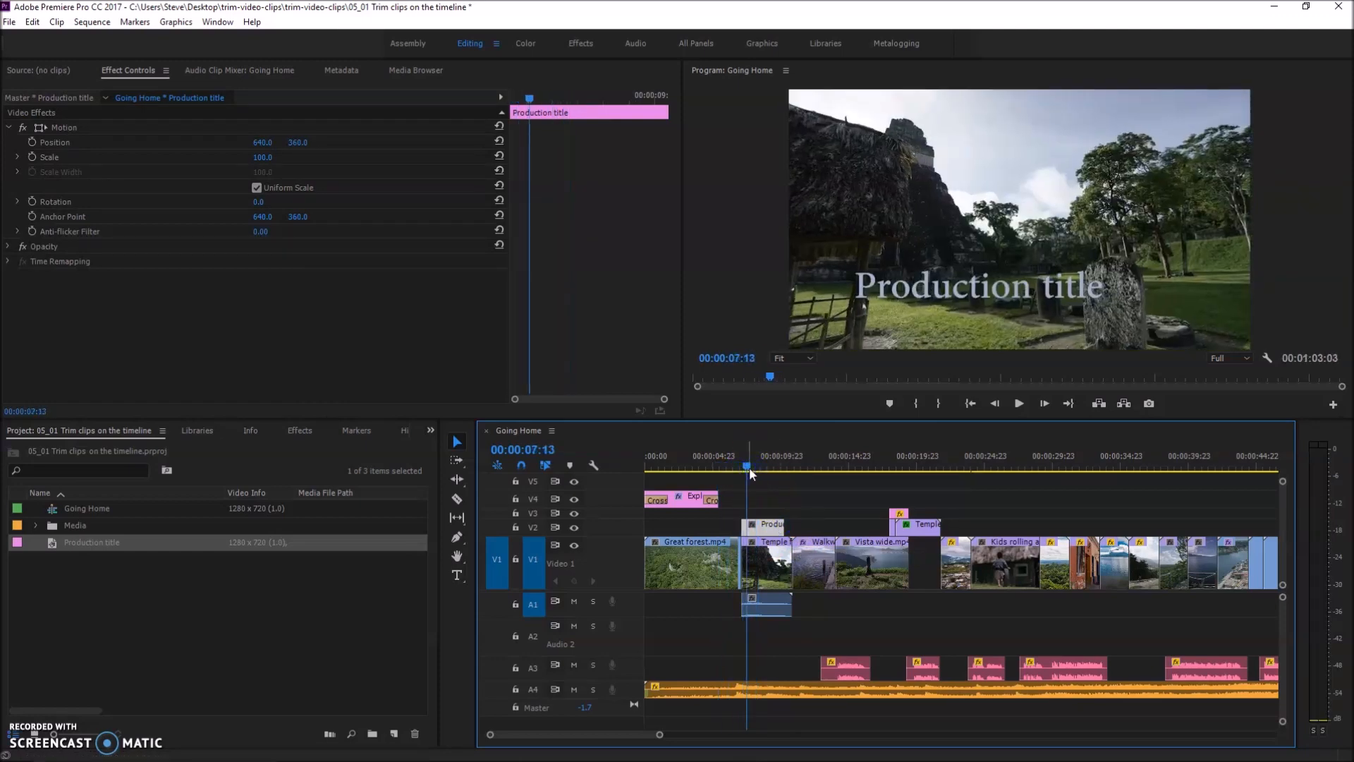
Find the Cross Dissolve transition, apply it to the start of the Production title clip, and scrub through the fade-in
{"action": "left_click", "coordinate": [759, 529]}
{"action": "left_click", "coordinate": [298, 432]}
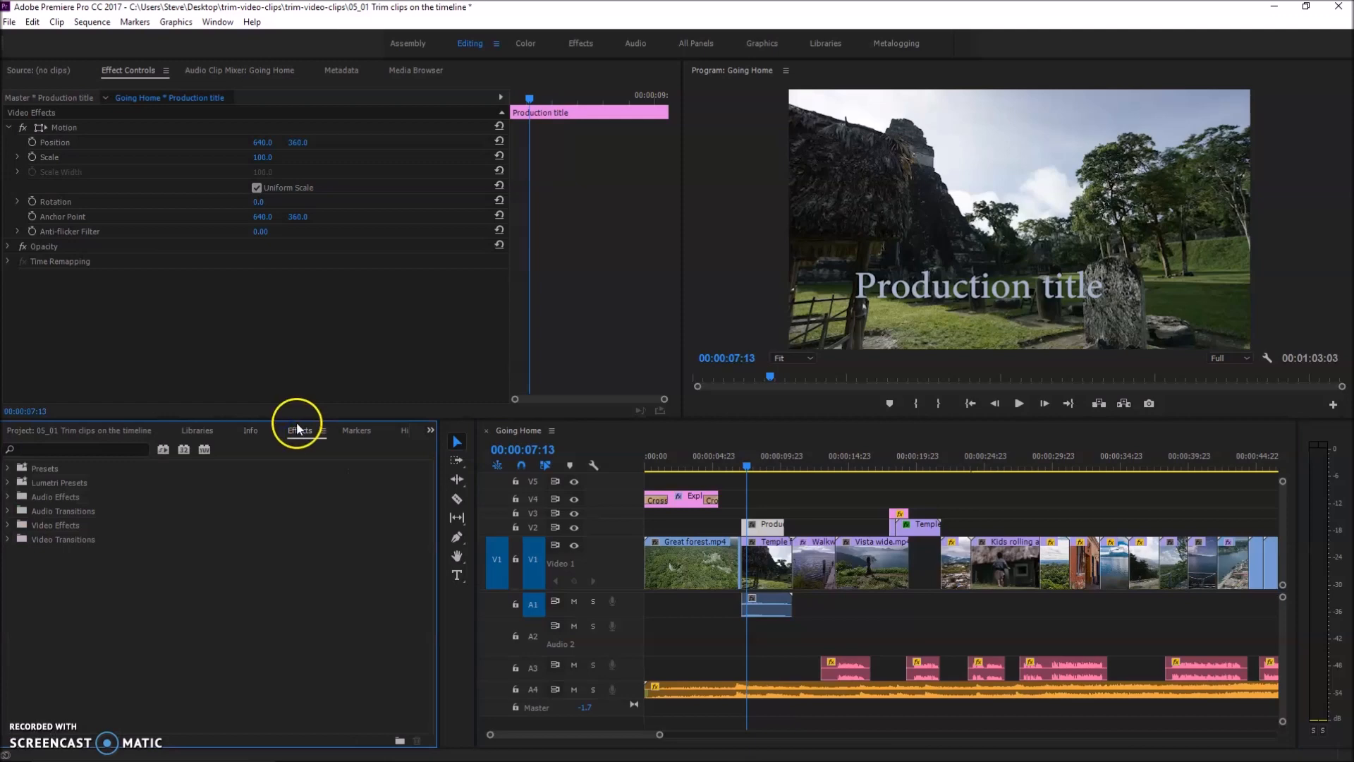
{"action": "left_click", "coordinate": [53, 452]}
{"action": "type", "text": "cross dis"}
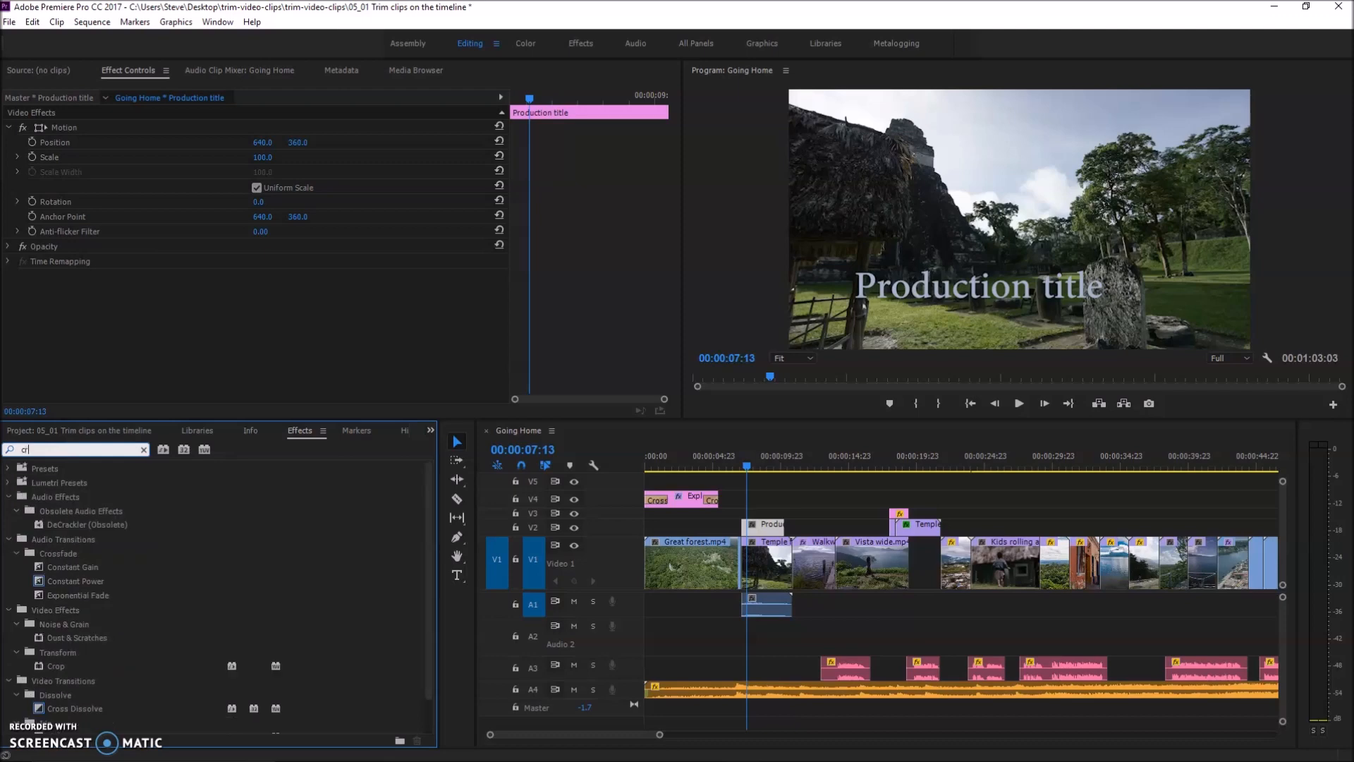
{"action": "key", "text": "BackSpace"}
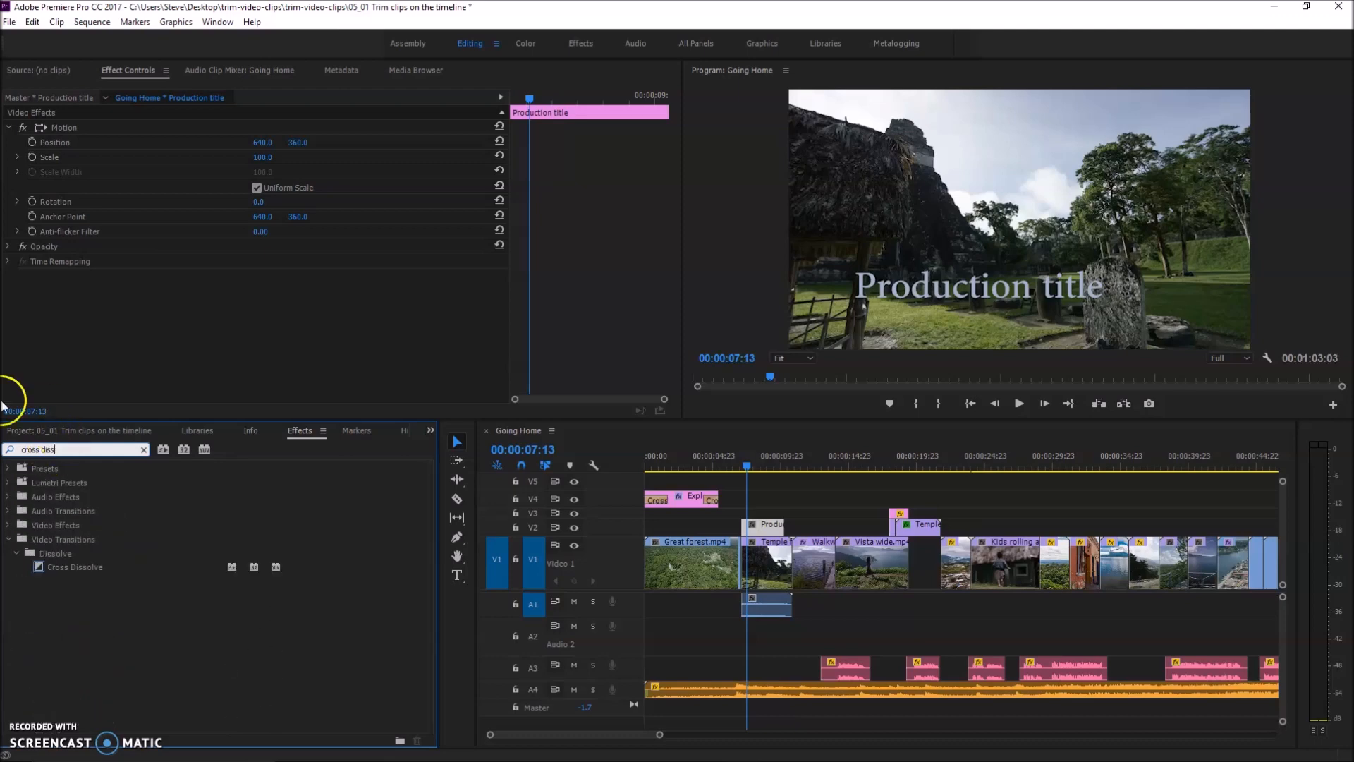
{"action": "left_click_drag", "start_coordinate": [39, 565], "coordinate": [301, 537]}
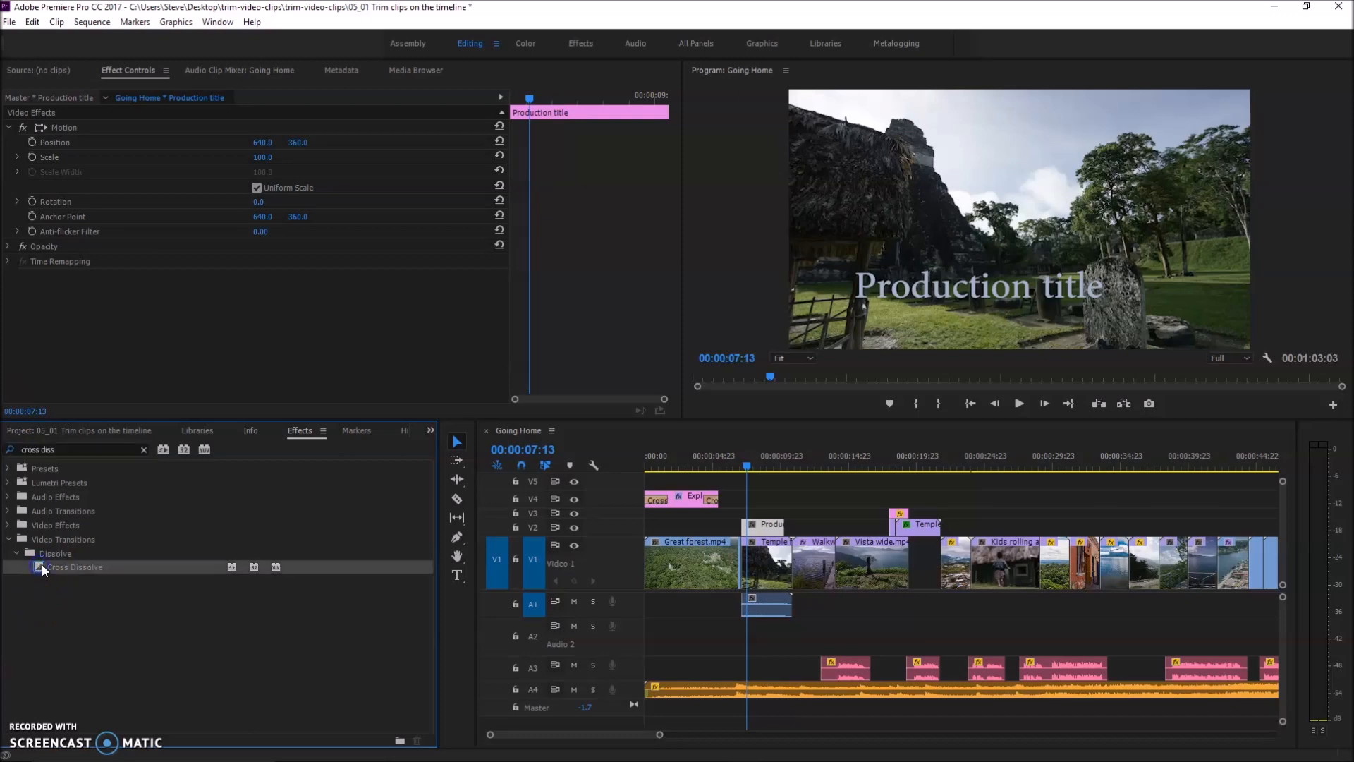
{"action": "left_click_drag", "start_coordinate": [415, 522], "coordinate": [748, 532]}
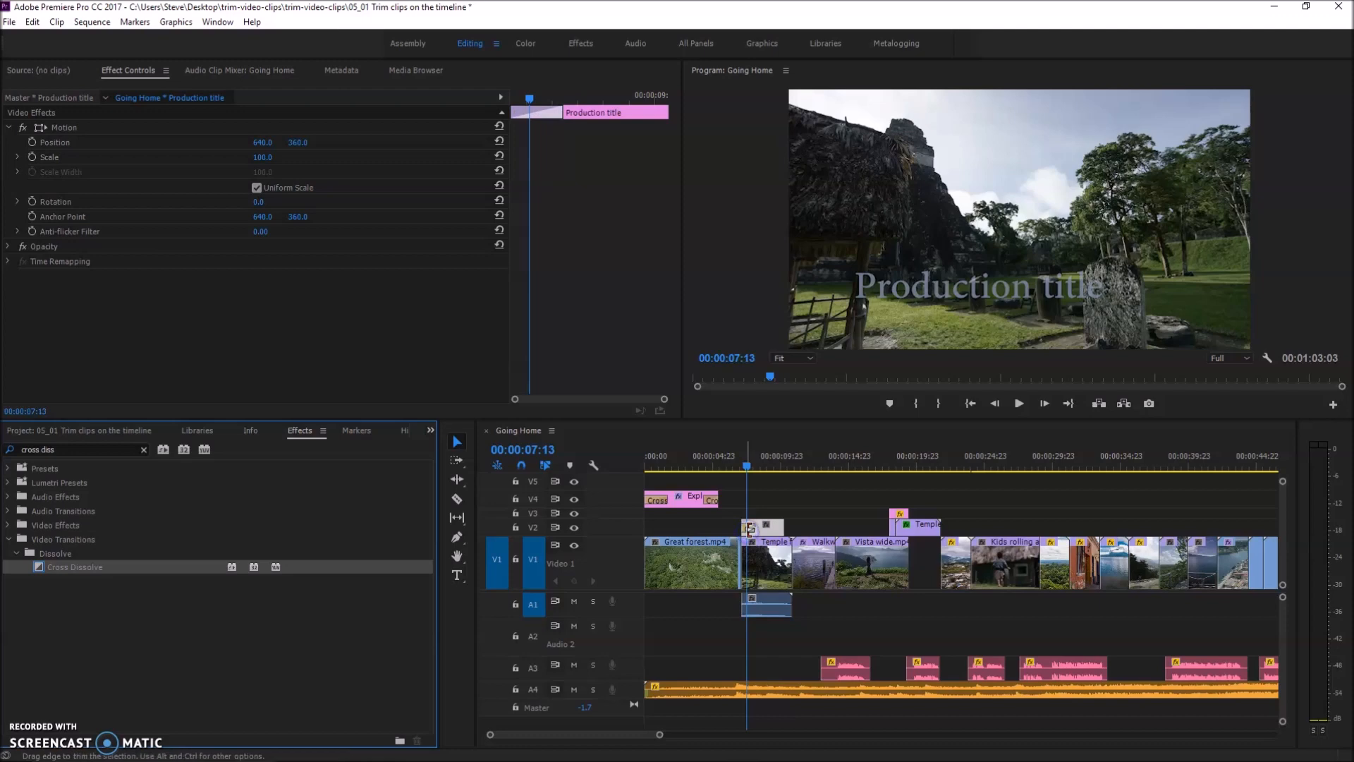
{"action": "mouse_move", "coordinate": [749, 469]}
{"action": "left_mouse_down"}
{"action": "mouse_move", "coordinate": [712, 462]}
{"action": "mouse_move", "coordinate": [752, 459]}
{"action": "left_mouse_up"}
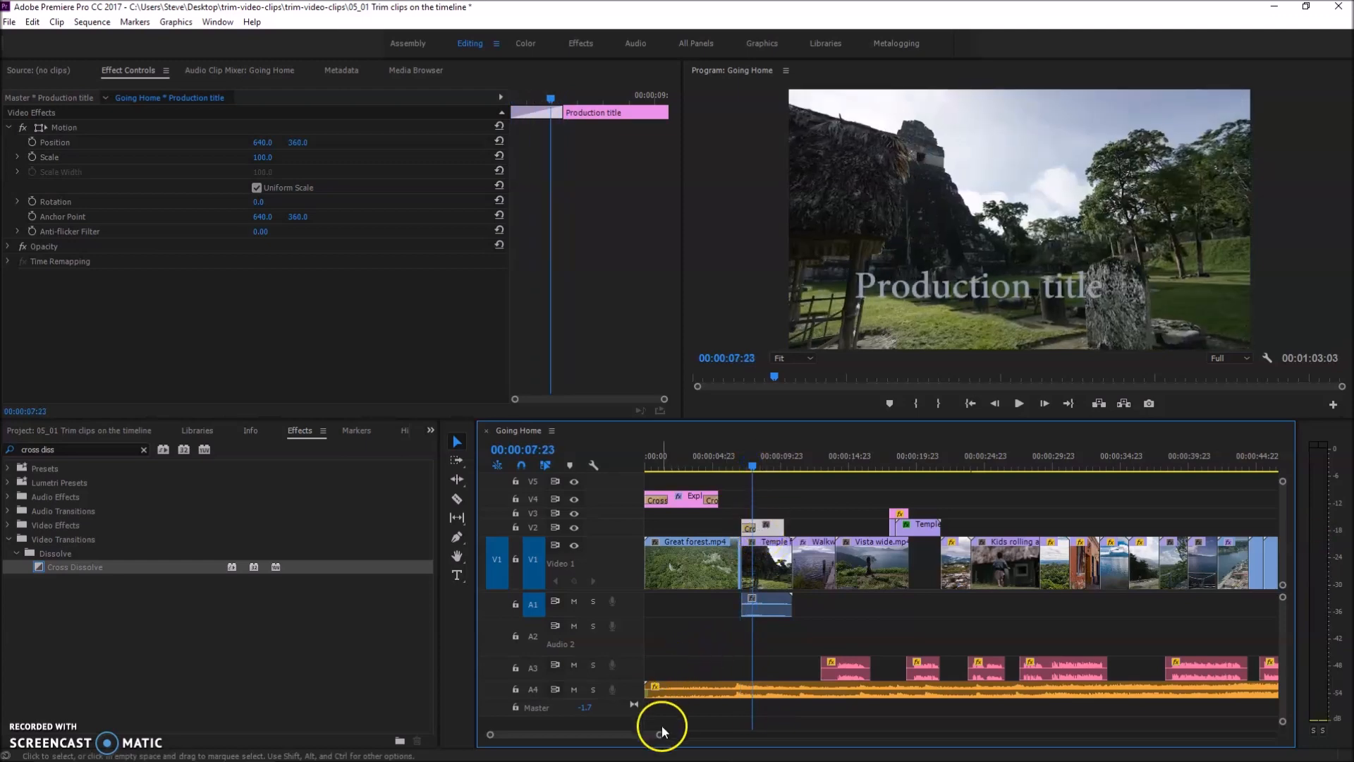
Adjust the duration of the Cross Dissolve on the Production title clip to 00:00:01:07
{"action": "left_click_drag", "start_coordinate": [661, 732], "coordinate": [631, 734]}
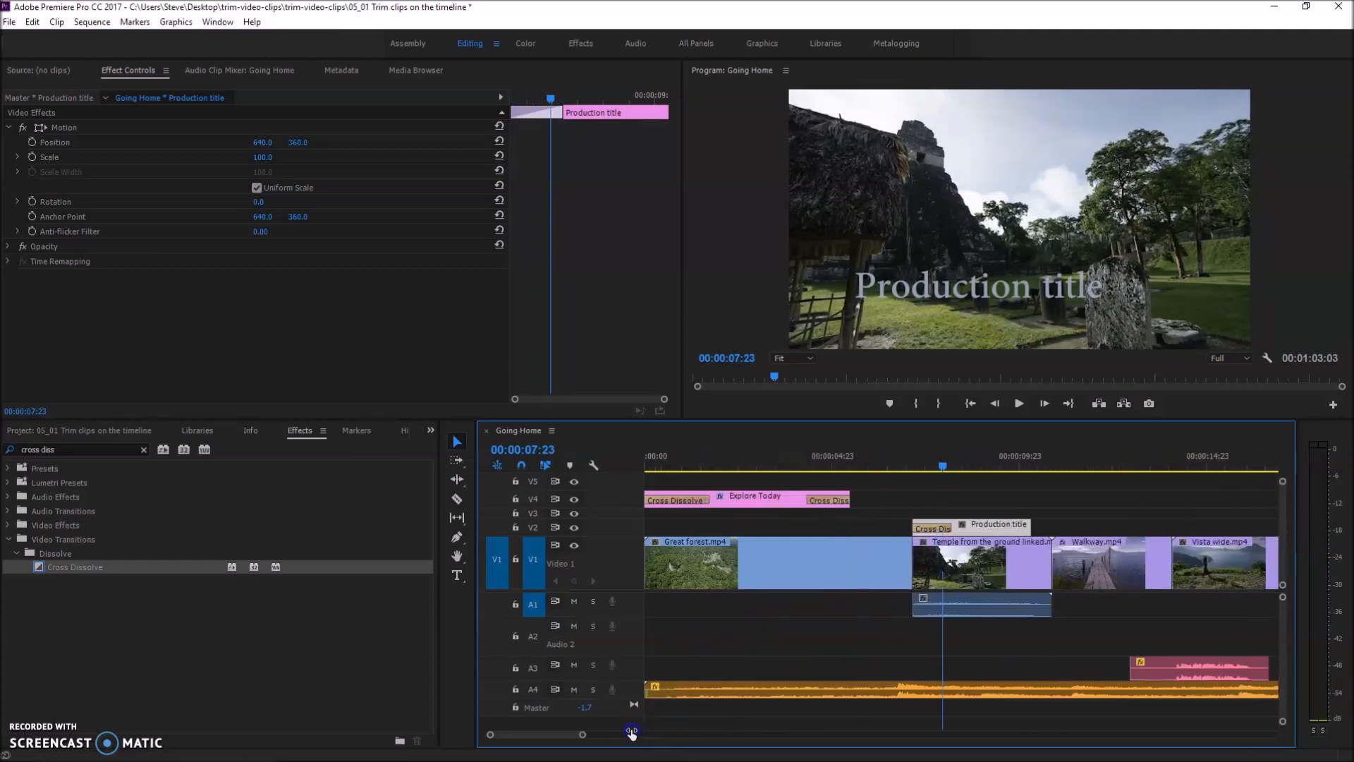
{"action": "left_click_drag", "start_coordinate": [950, 527], "coordinate": [977, 528]}
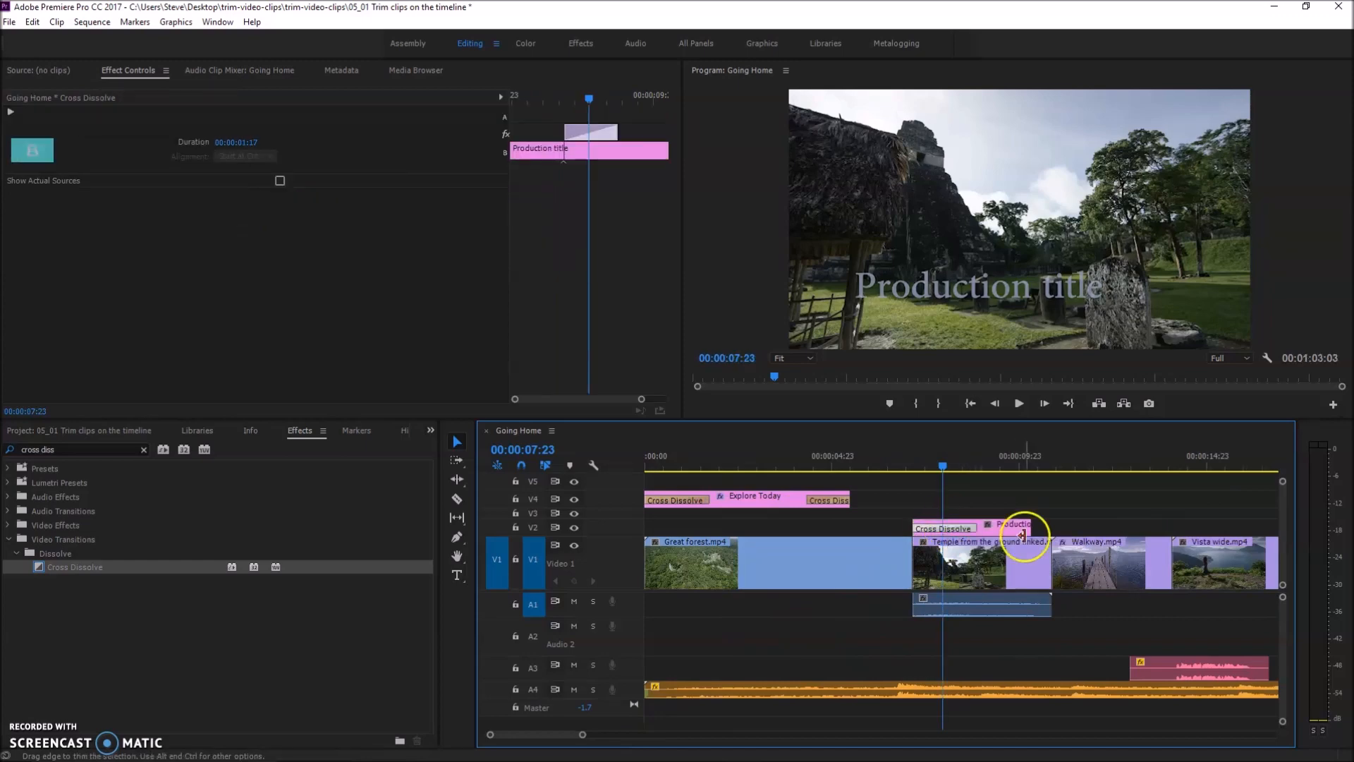
{"action": "right_click", "coordinate": [974, 527]}
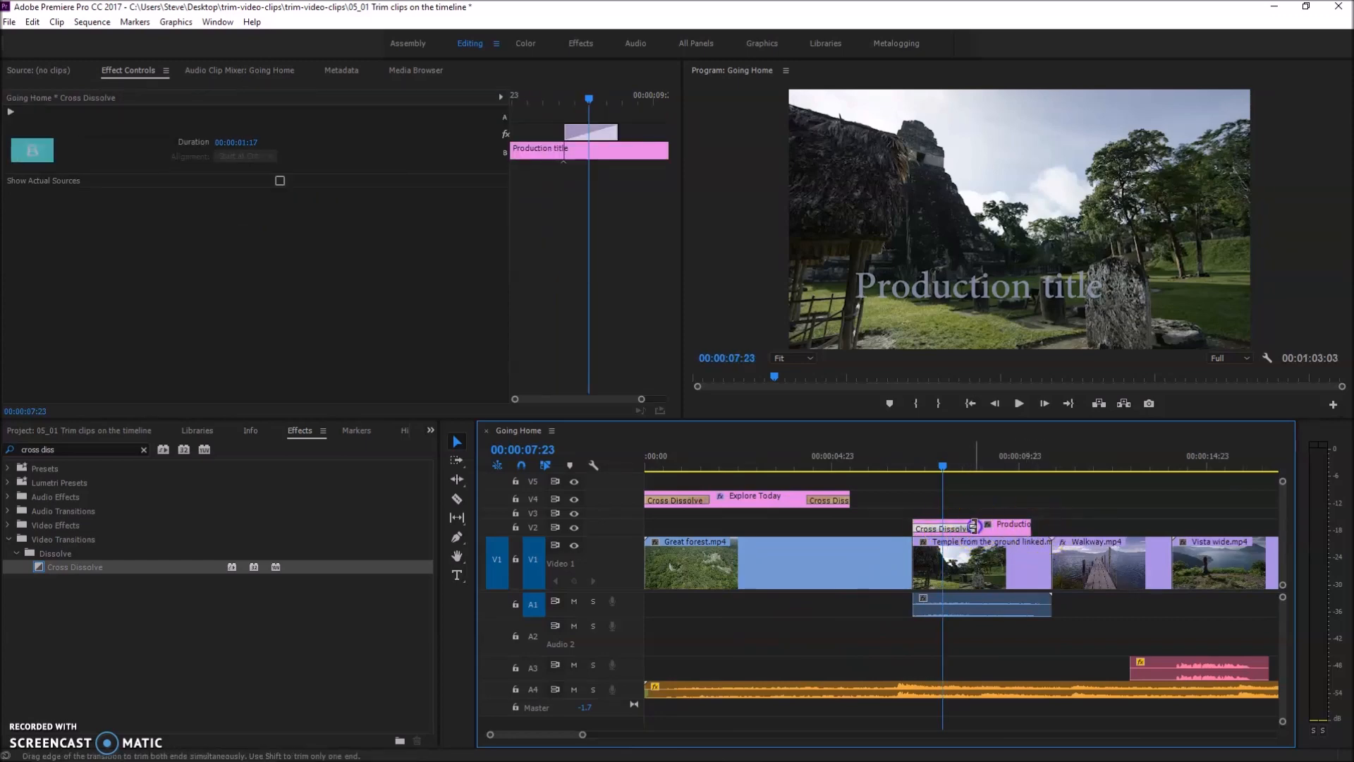
{"action": "left_click_drag", "start_coordinate": [974, 527], "coordinate": [961, 528]}
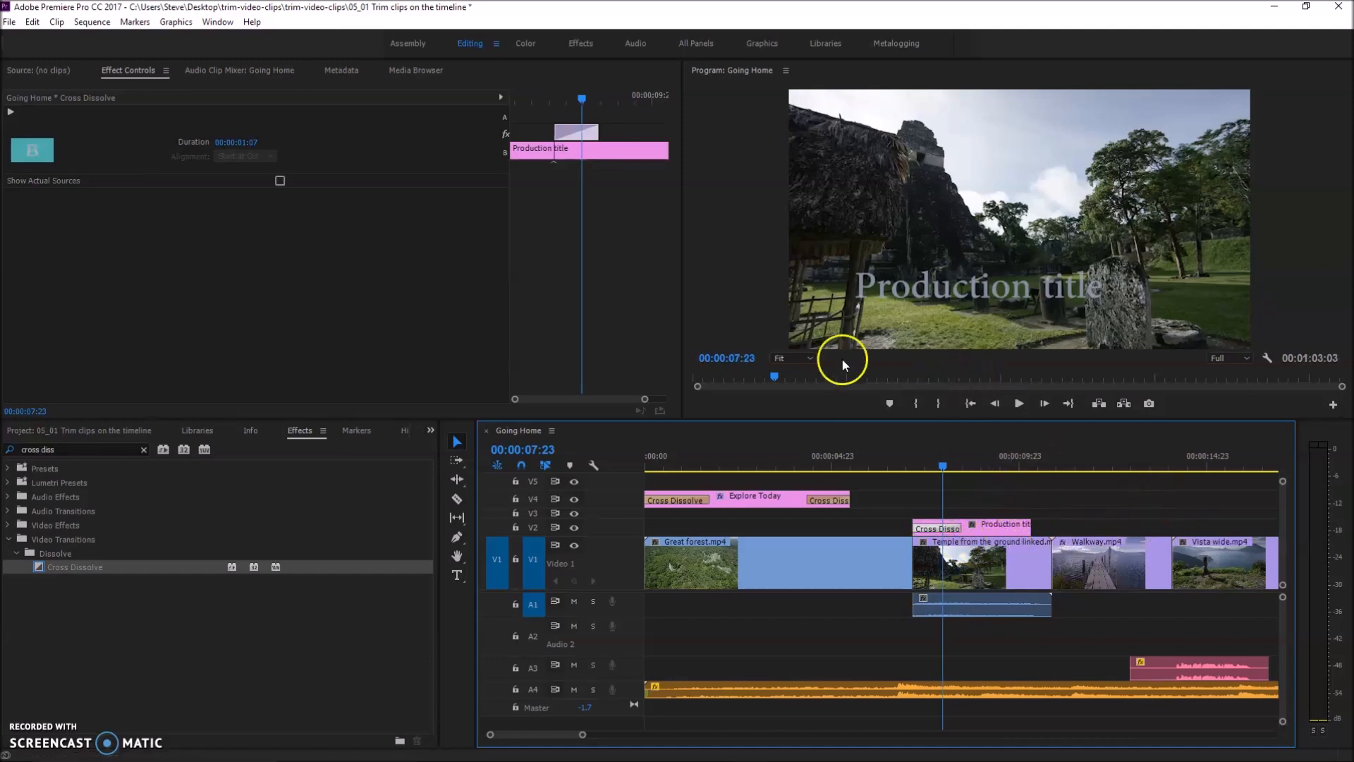
{"action": "left_click", "coordinate": [25, 732]}
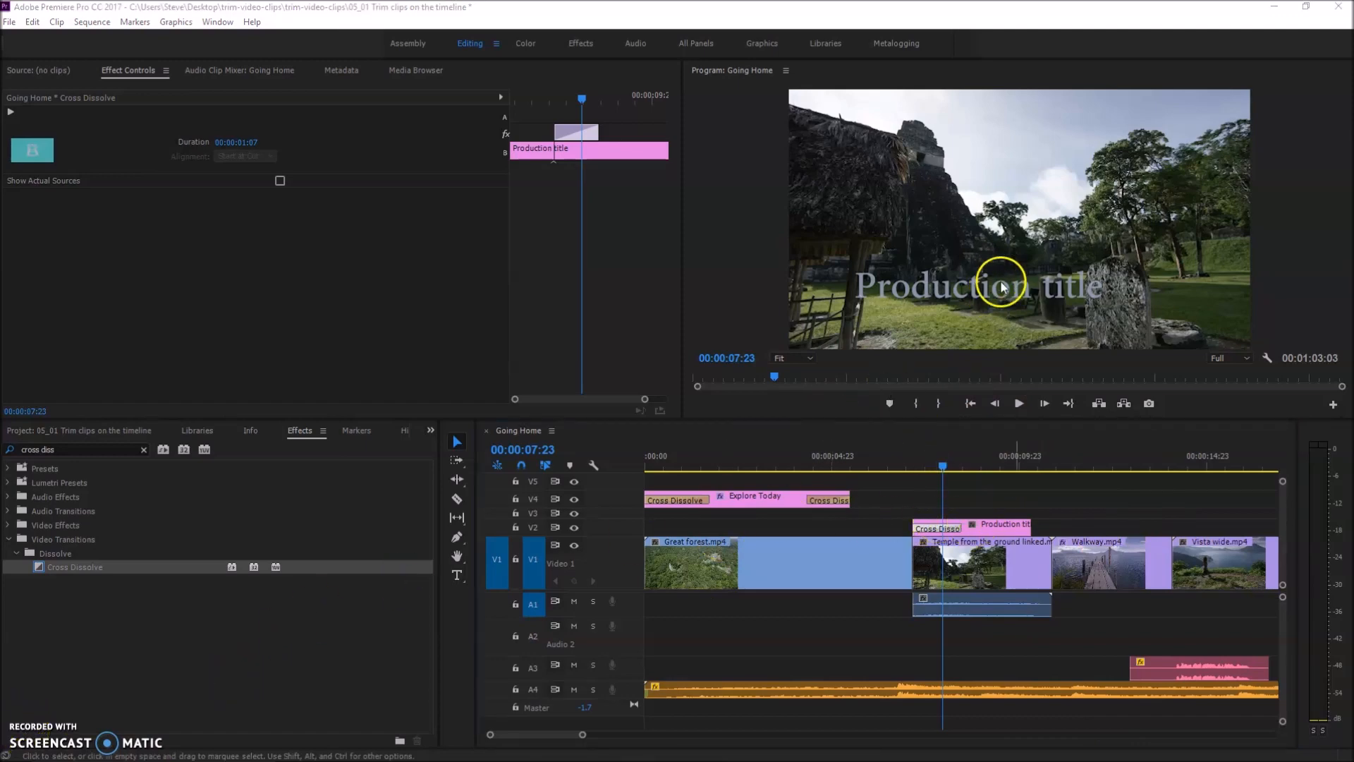
Reopen the Production title for editing and review its transform, text, fill, stroke and shadow properties
{"action": "double_click", "coordinate": [989, 524]}
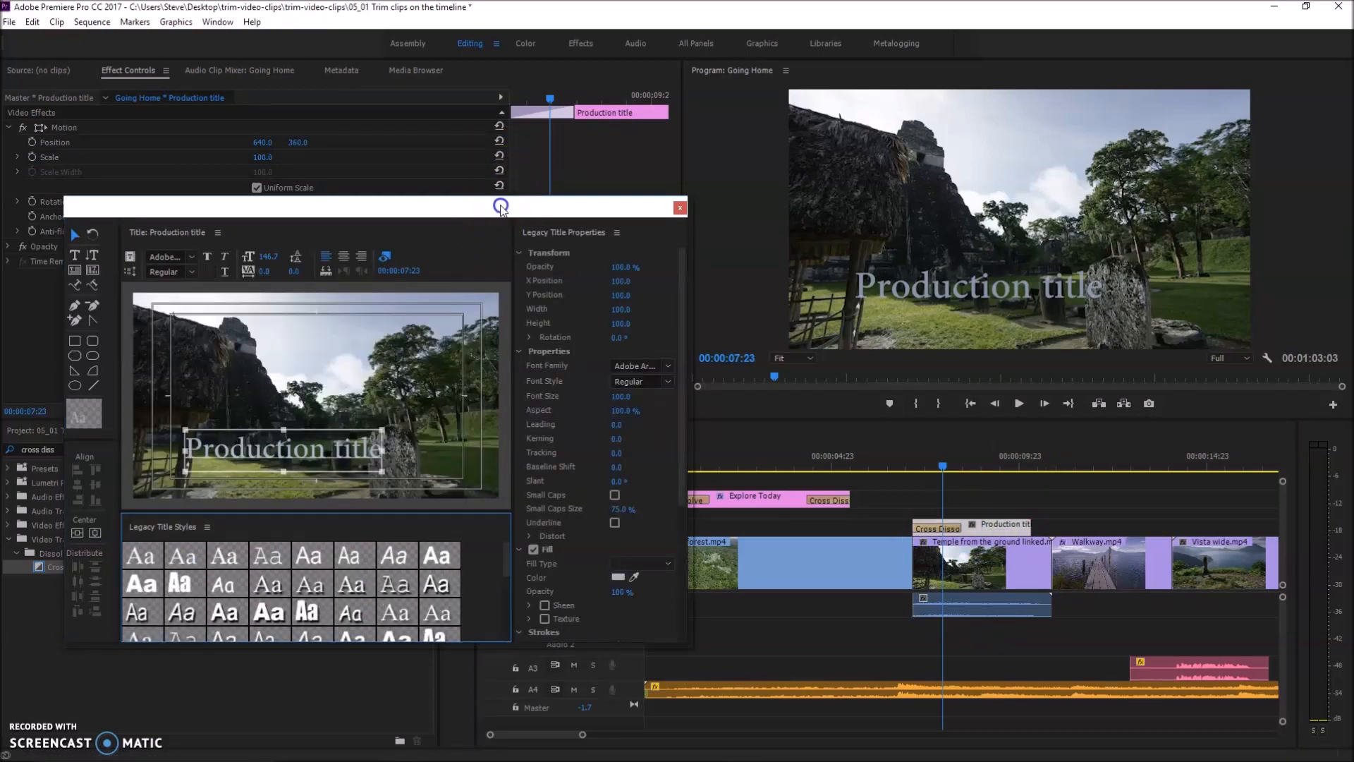
{"action": "left_click_drag", "start_coordinate": [522, 210], "coordinate": [462, 88]}
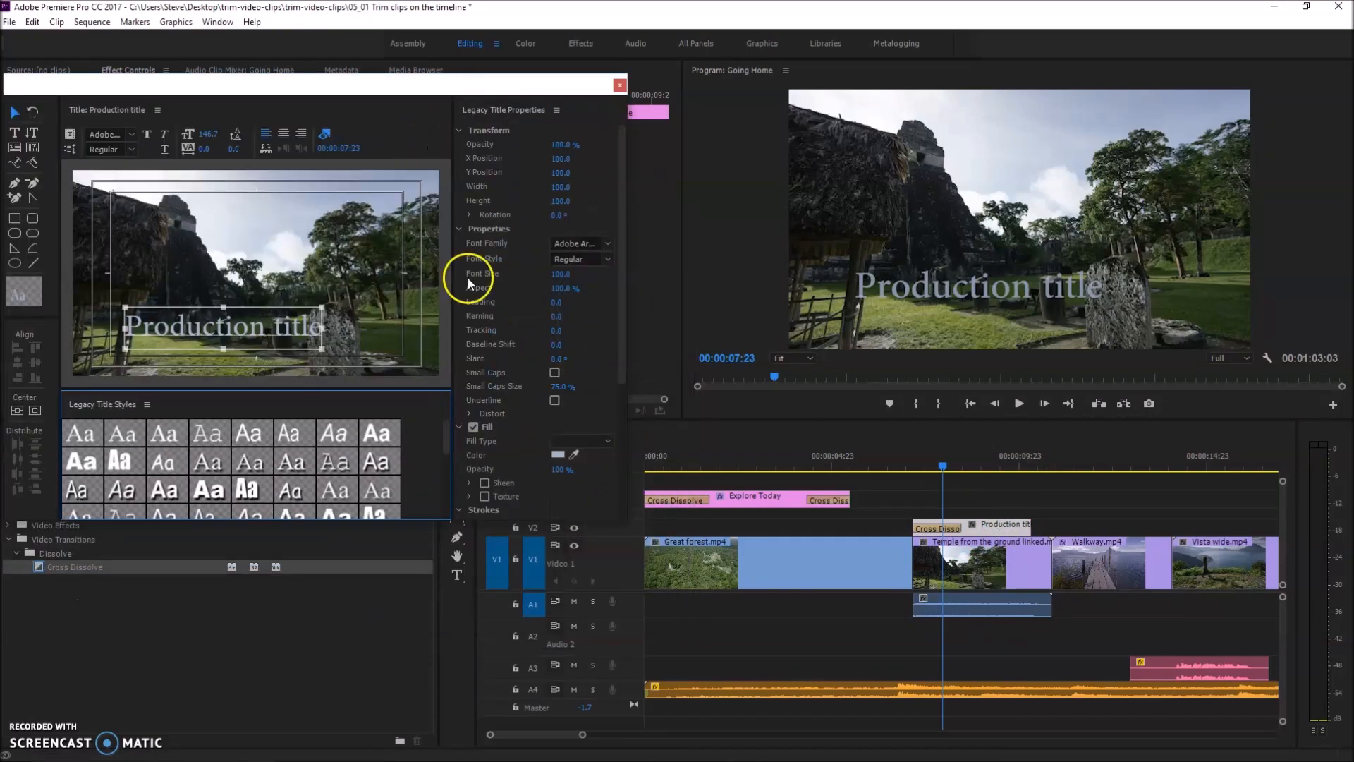
{"action": "scroll", "coordinate": [515, 416], "scroll_direction": "down", "scroll_amount": 1}
{"action": "scroll", "coordinate": [507, 411], "scroll_direction": "down", "scroll_amount": 1}
{"action": "scroll", "coordinate": [509, 412], "scroll_direction": "down", "scroll_amount": 2}
{"action": "left_click", "coordinate": [473, 462]}
{"action": "scroll", "coordinate": [487, 423], "scroll_direction": "down", "scroll_amount": 1}
{"action": "scroll", "coordinate": [505, 441], "scroll_direction": "up", "scroll_amount": 3}
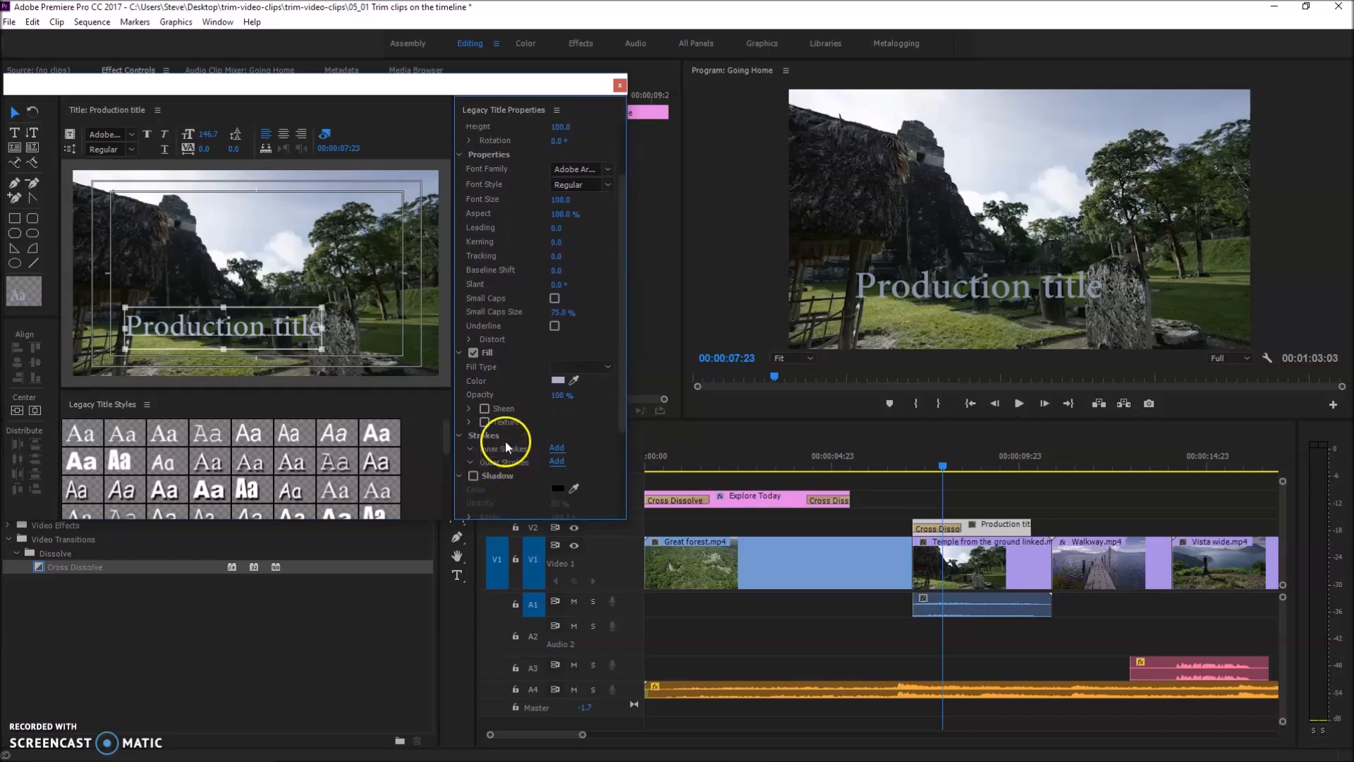
{"action": "scroll", "coordinate": [513, 415], "scroll_direction": "down", "scroll_amount": 2}
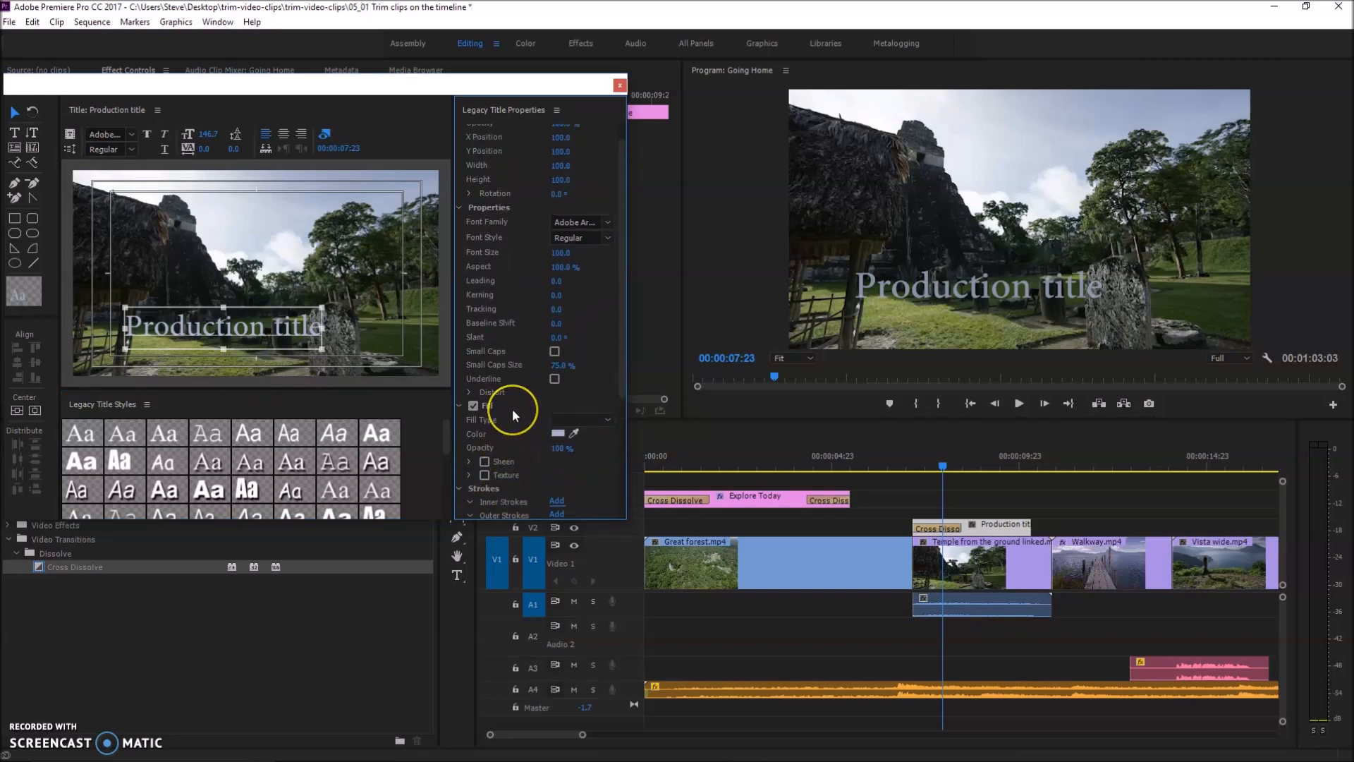
{"action": "left_click", "coordinate": [479, 491]}
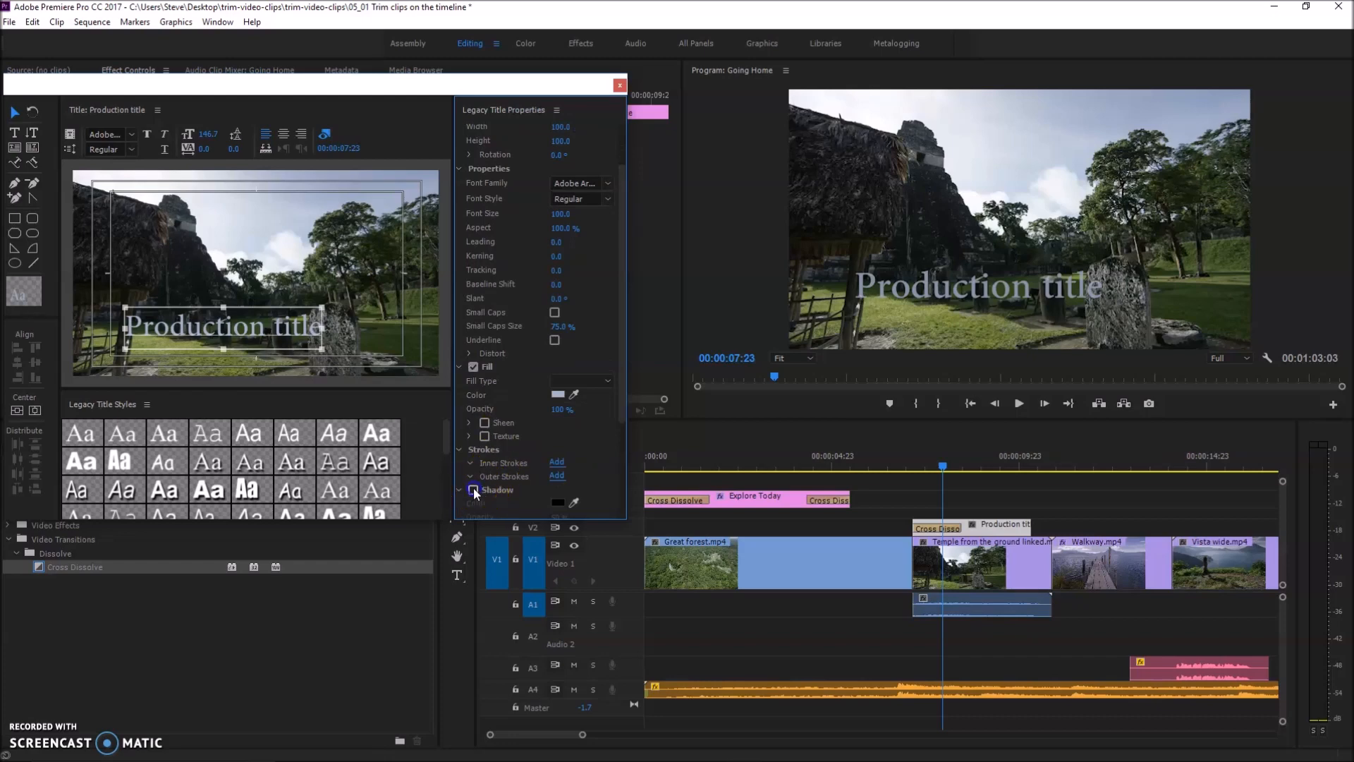
{"action": "scroll", "coordinate": [479, 473], "scroll_direction": "down", "scroll_amount": 4}
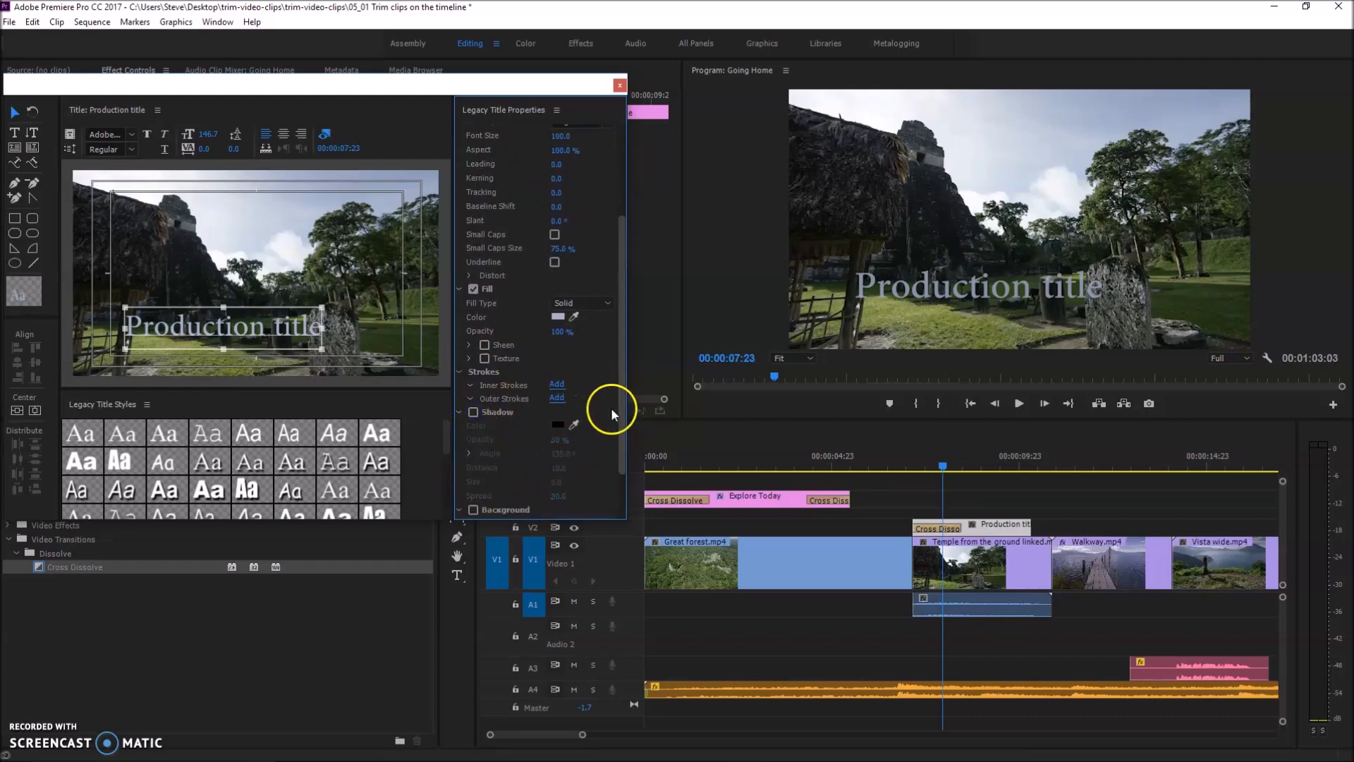
{"action": "left_click_drag", "start_coordinate": [620, 421], "coordinate": [612, 289]}
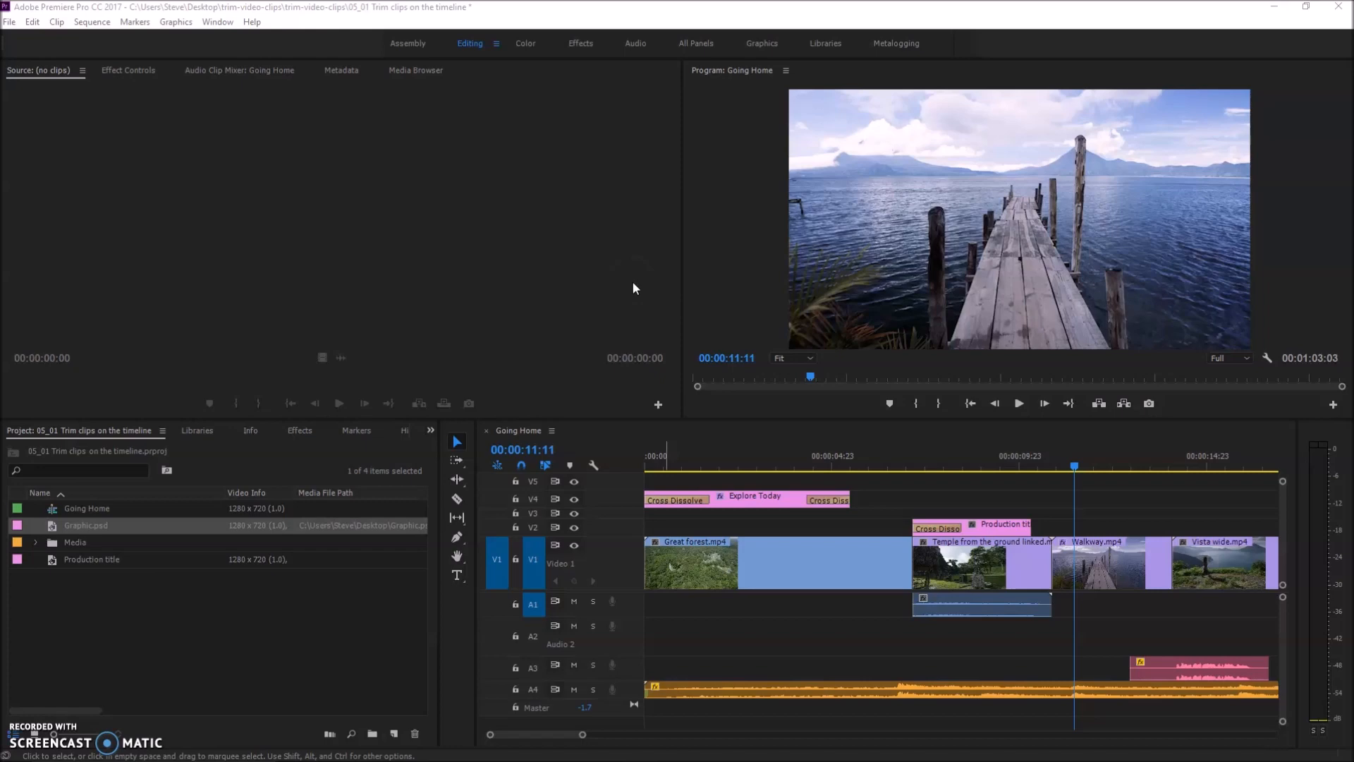
Create a new Photoshop file of 1280 by 720 at 23.976 fps with square pixels
{"action": "left_click", "coordinate": [8, 22]}
{"action": "mouse_move", "coordinate": [29, 38]}
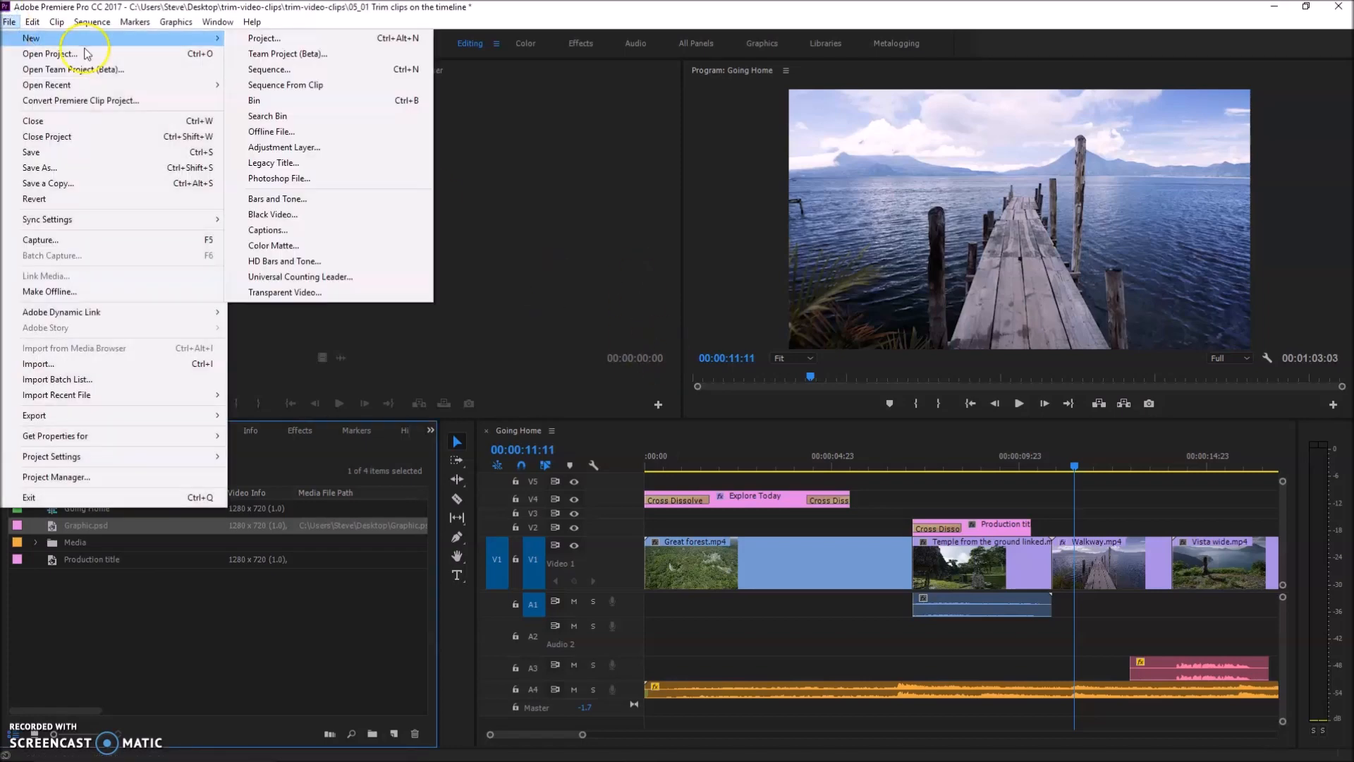
{"action": "left_click", "coordinate": [320, 178]}
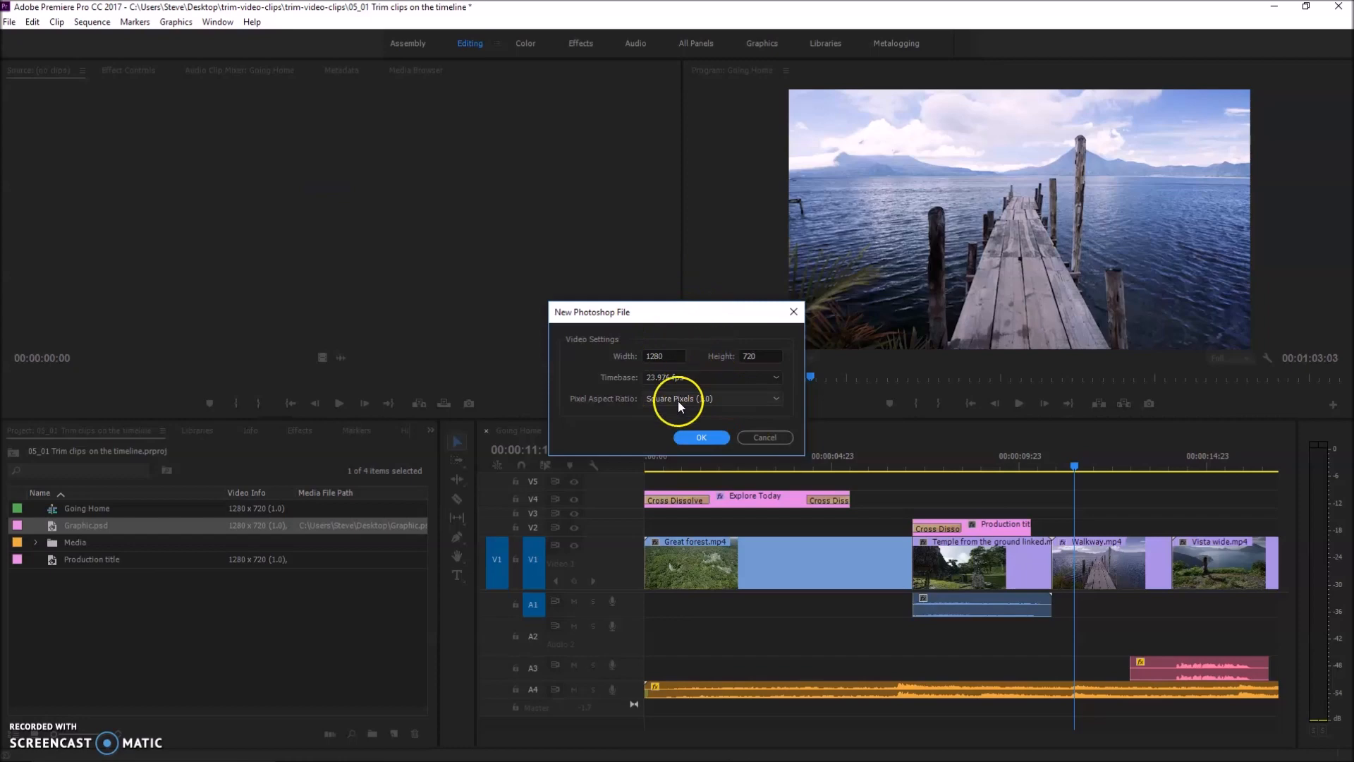
{"action": "left_click", "coordinate": [712, 439]}
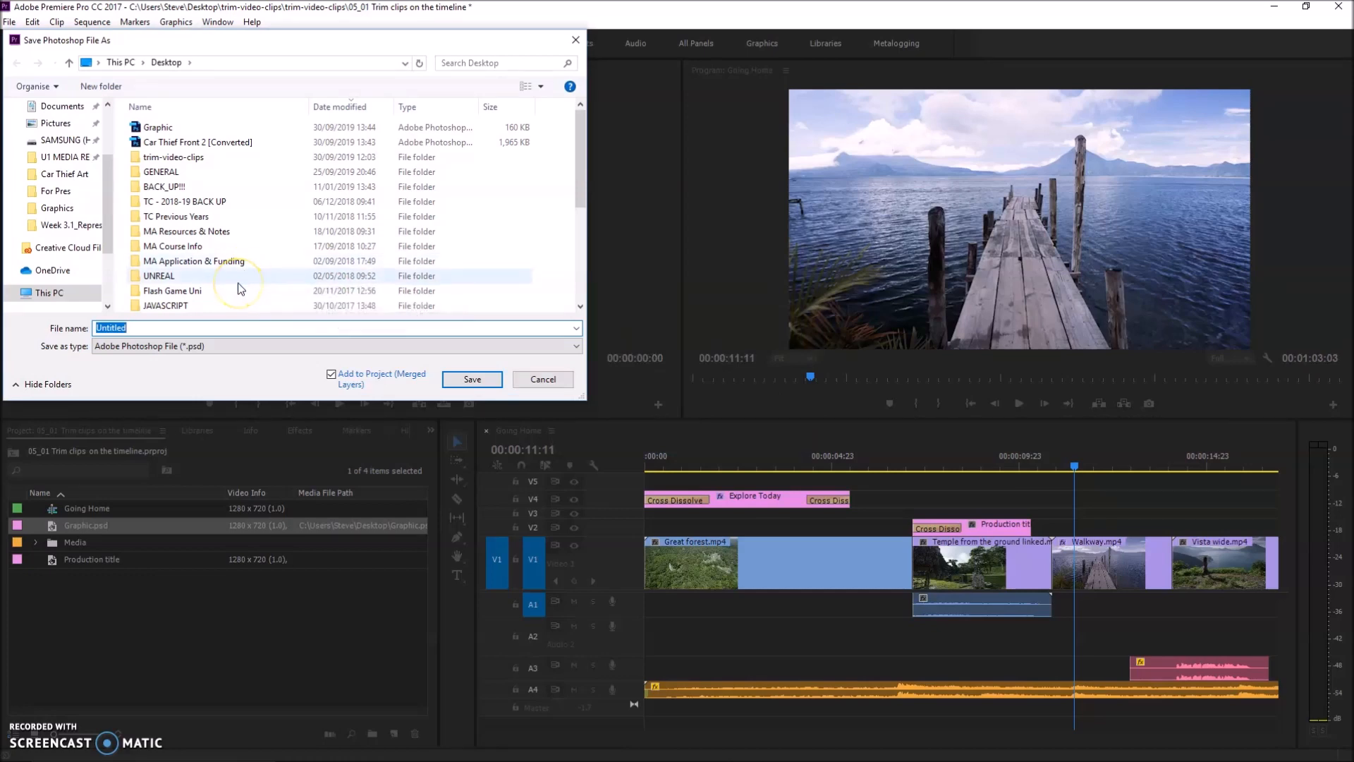
Save the Photoshop file as Graphic on the Desktop, replacing the existing file and adding it to the project
{"action": "left_click", "coordinate": [157, 127]}
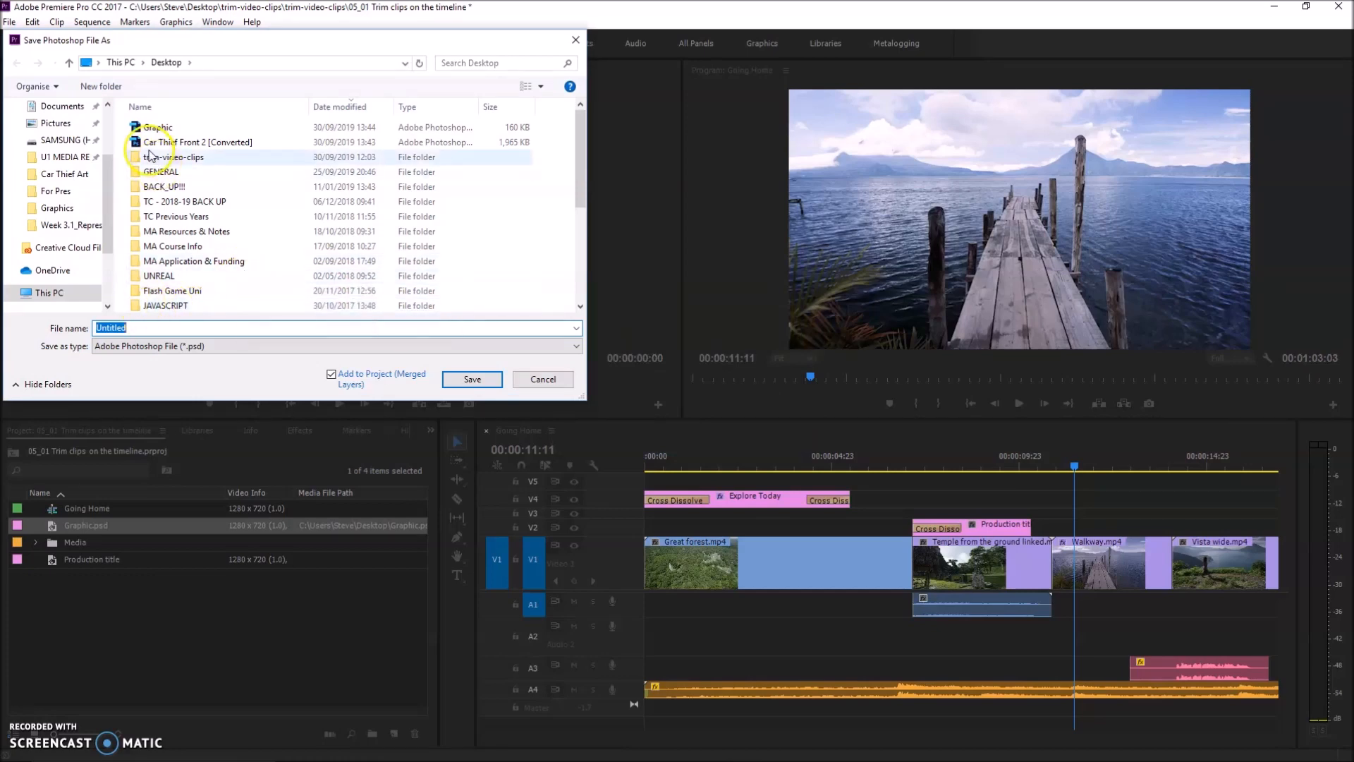
{"action": "left_click", "coordinate": [121, 328]}
{"action": "double_click", "coordinate": [122, 328]}
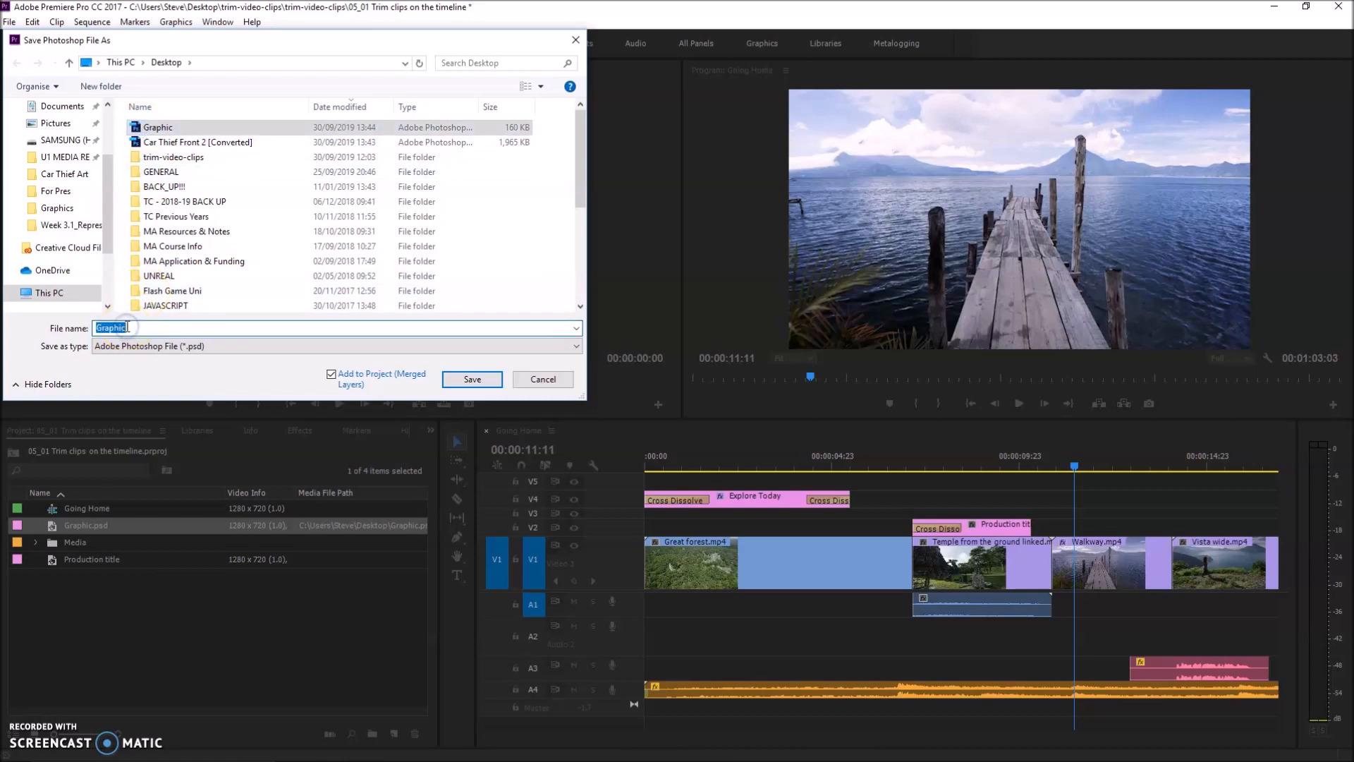
{"action": "left_click", "coordinate": [464, 379]}
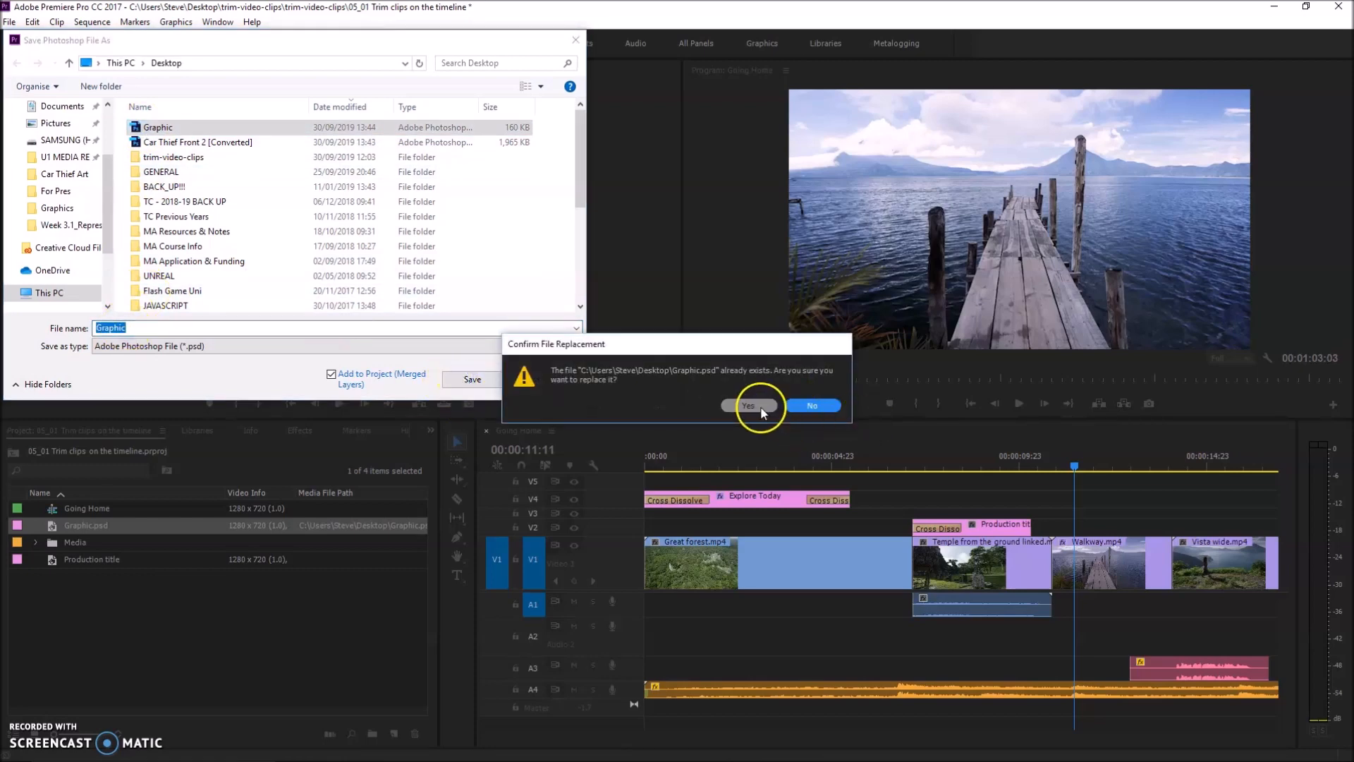
{"action": "left_click", "coordinate": [759, 406]}
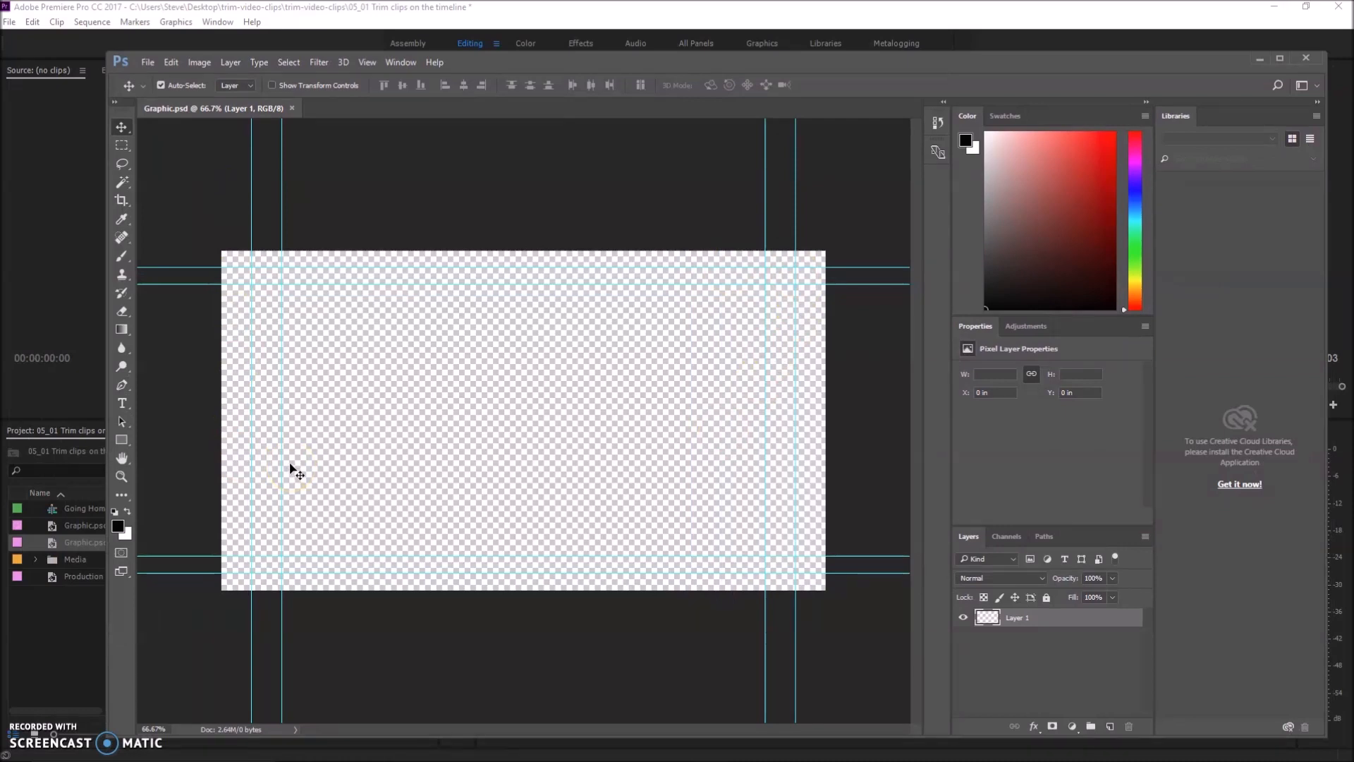
Place the Car Thief Front 2 [Converted] image as an embedded object in Graphic.psd at its default size
{"action": "left_click", "coordinate": [291, 449]}
{"action": "left_click", "coordinate": [148, 62]}
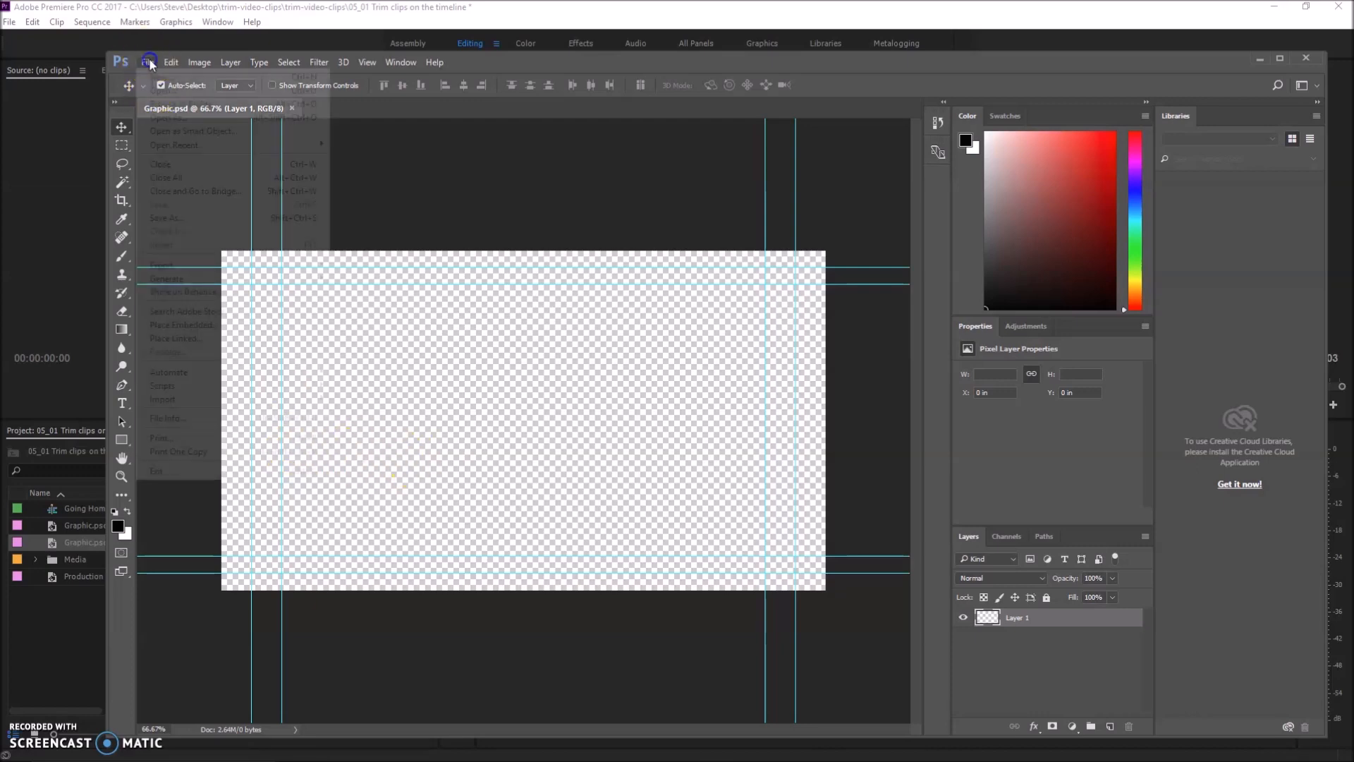
{"action": "left_click", "coordinate": [184, 326]}
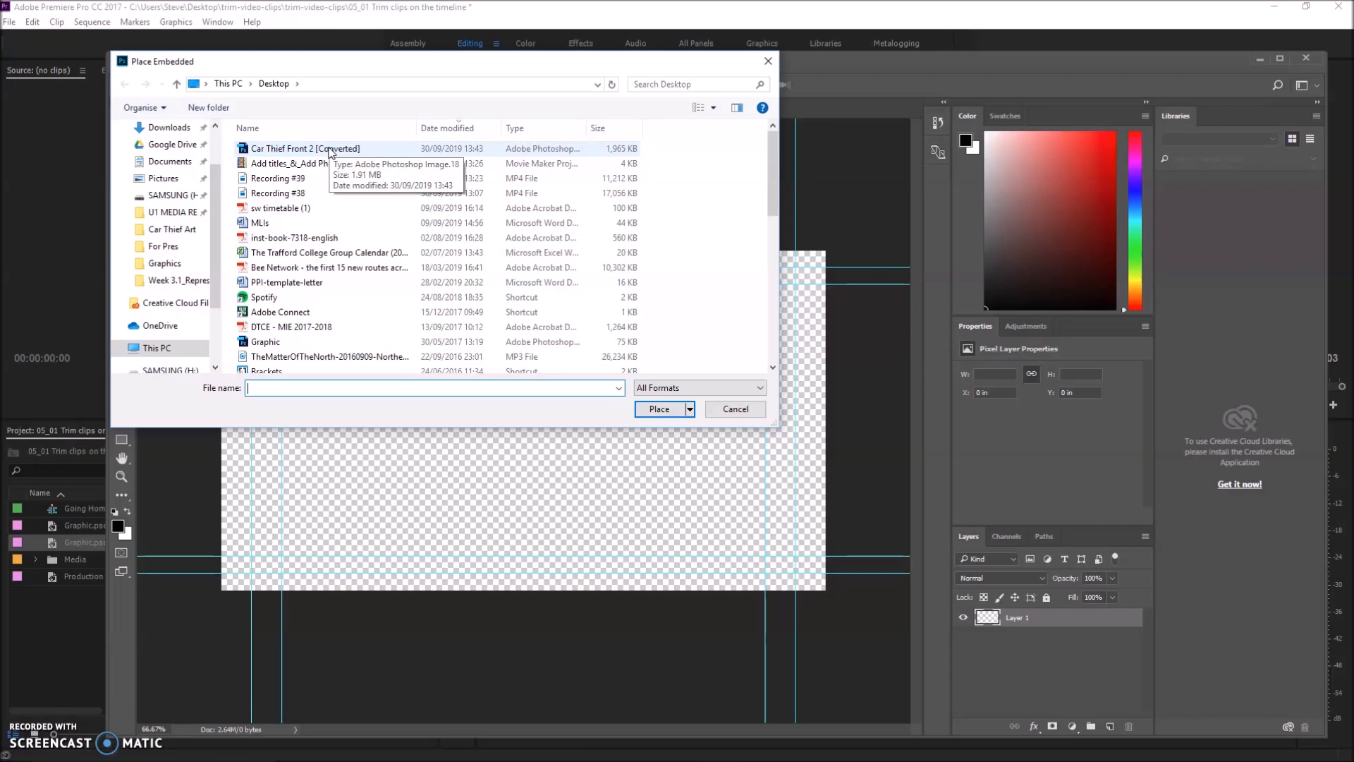
{"action": "double_click", "coordinate": [330, 150]}
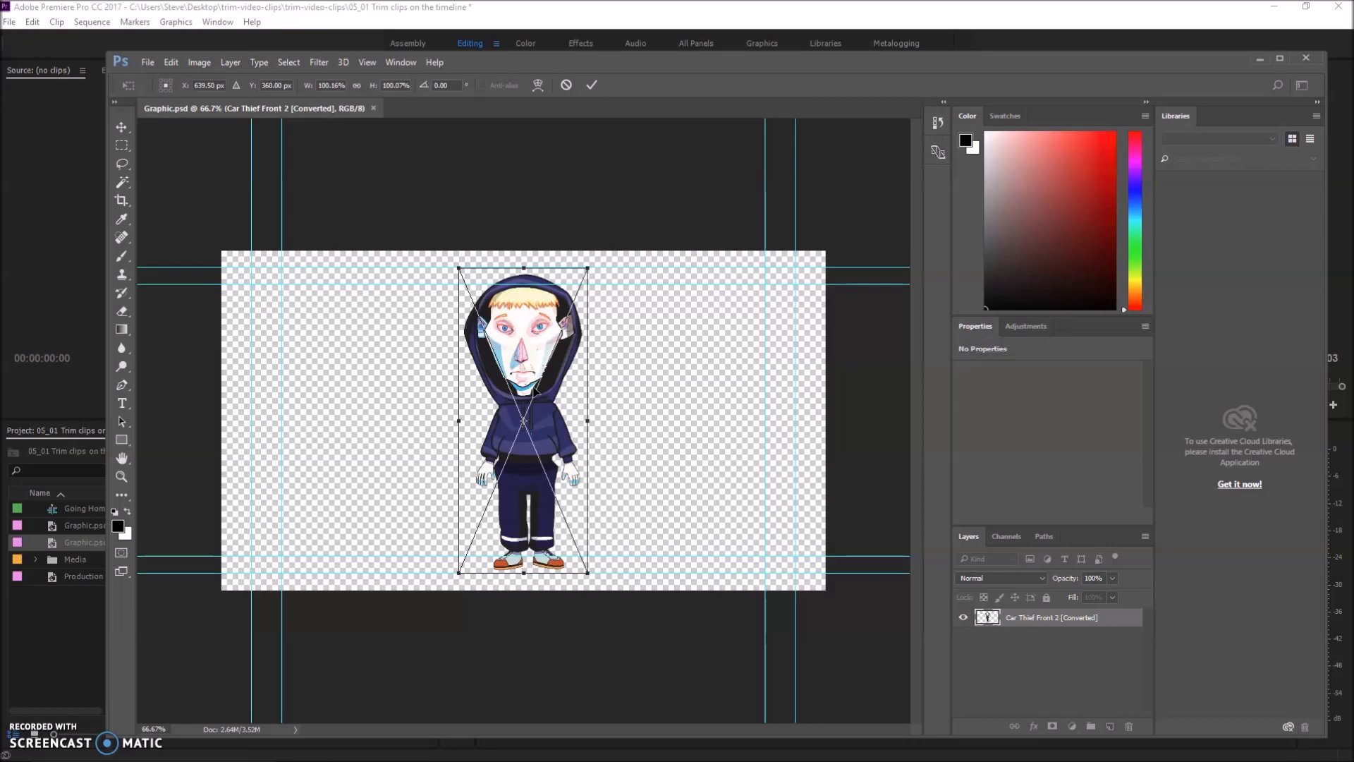
{"action": "key", "text": "Return"}
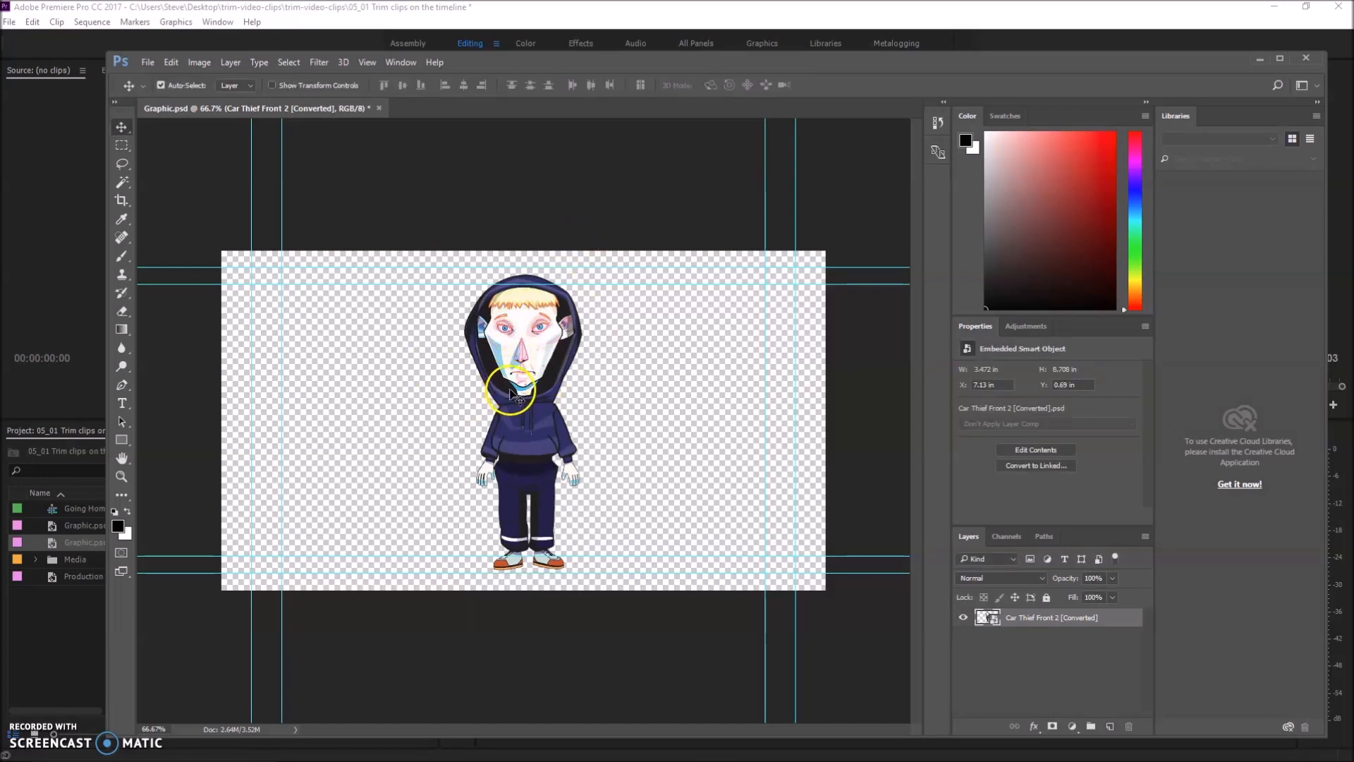
Save Graphic.psd, close Photoshop and return to Premiere Pro
{"action": "left_click", "coordinate": [147, 62]}
{"action": "left_click", "coordinate": [176, 205]}
{"action": "left_click", "coordinate": [1307, 60]}
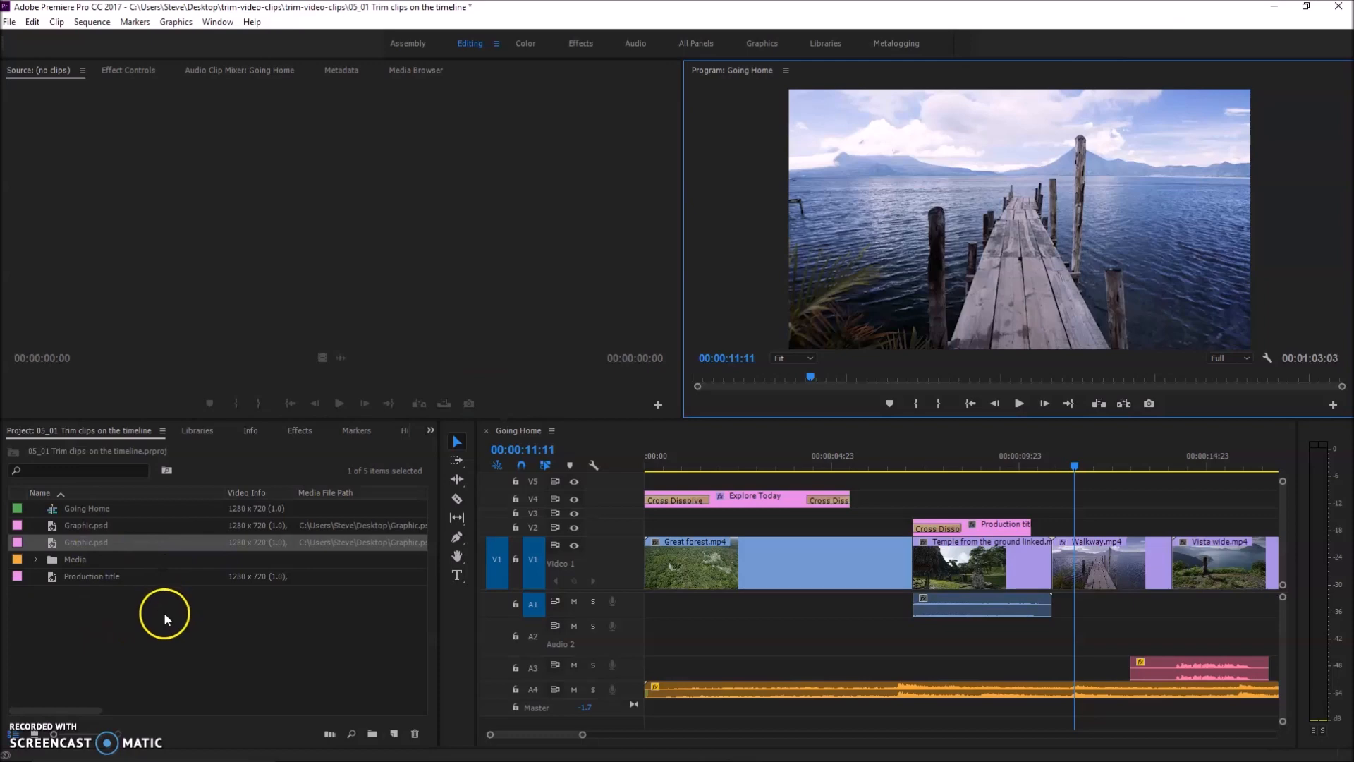
Place the new Graphic.psd on track V2 over the end of the Great forest clip and preview it at 00:00:05:06
{"action": "left_click", "coordinate": [164, 612]}
{"action": "left_click", "coordinate": [105, 543]}
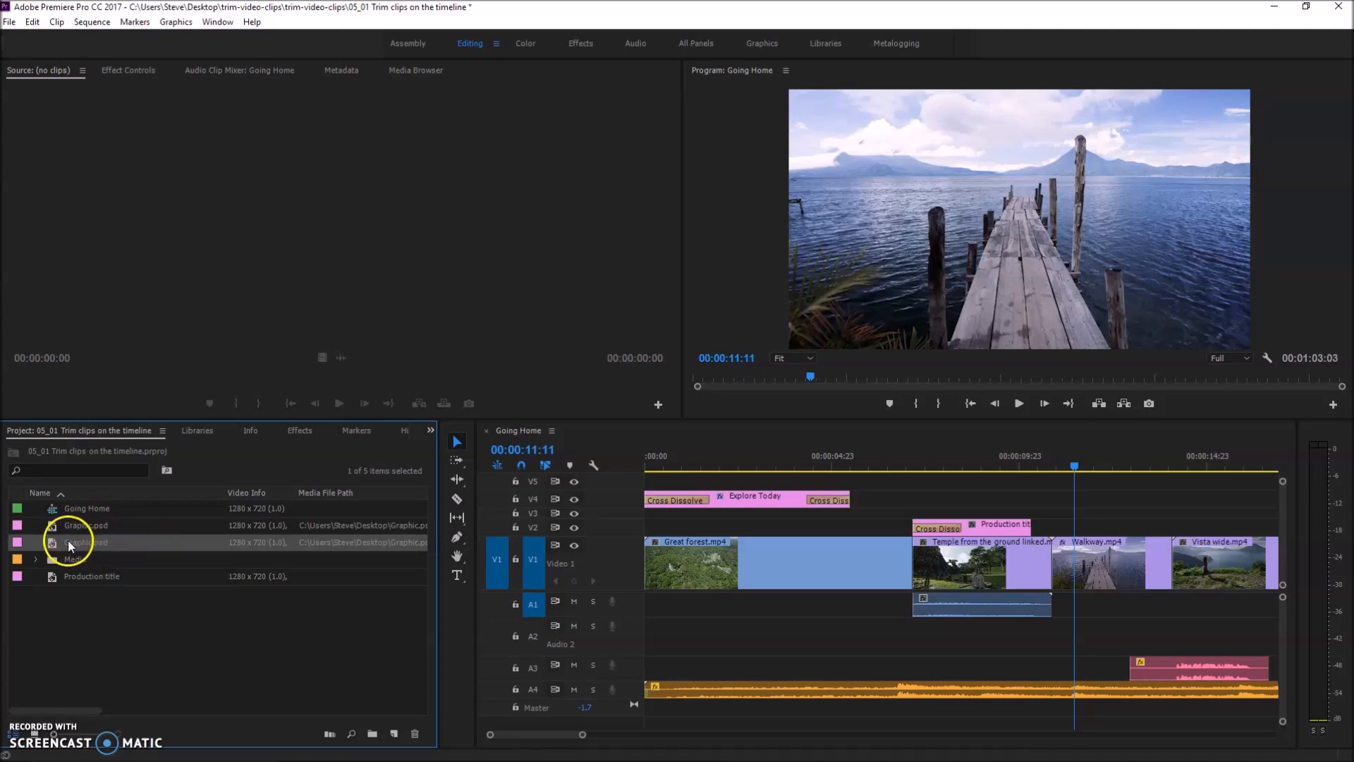
{"action": "left_click_drag", "start_coordinate": [54, 544], "coordinate": [830, 529]}
{"action": "left_click_drag", "start_coordinate": [1077, 469], "coordinate": [841, 432]}
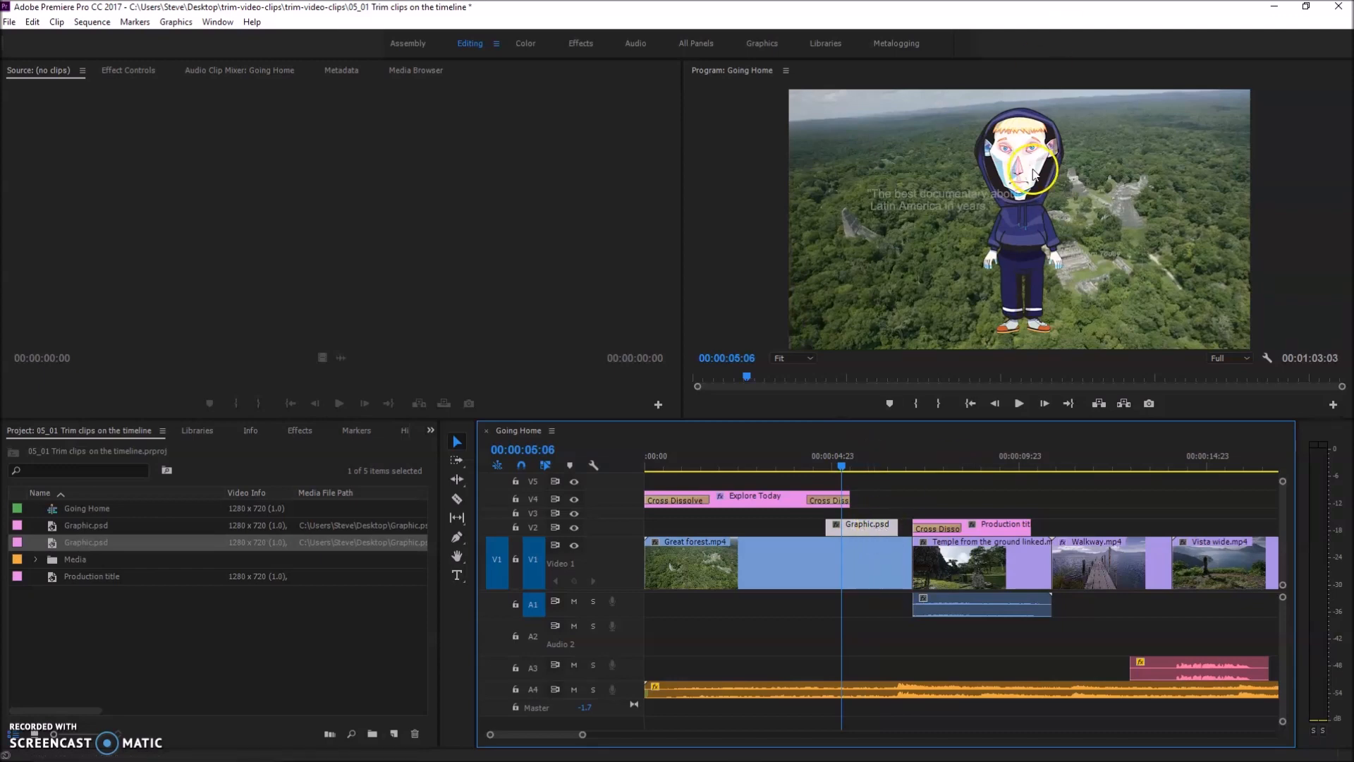
{"action": "double_click", "coordinate": [855, 529]}
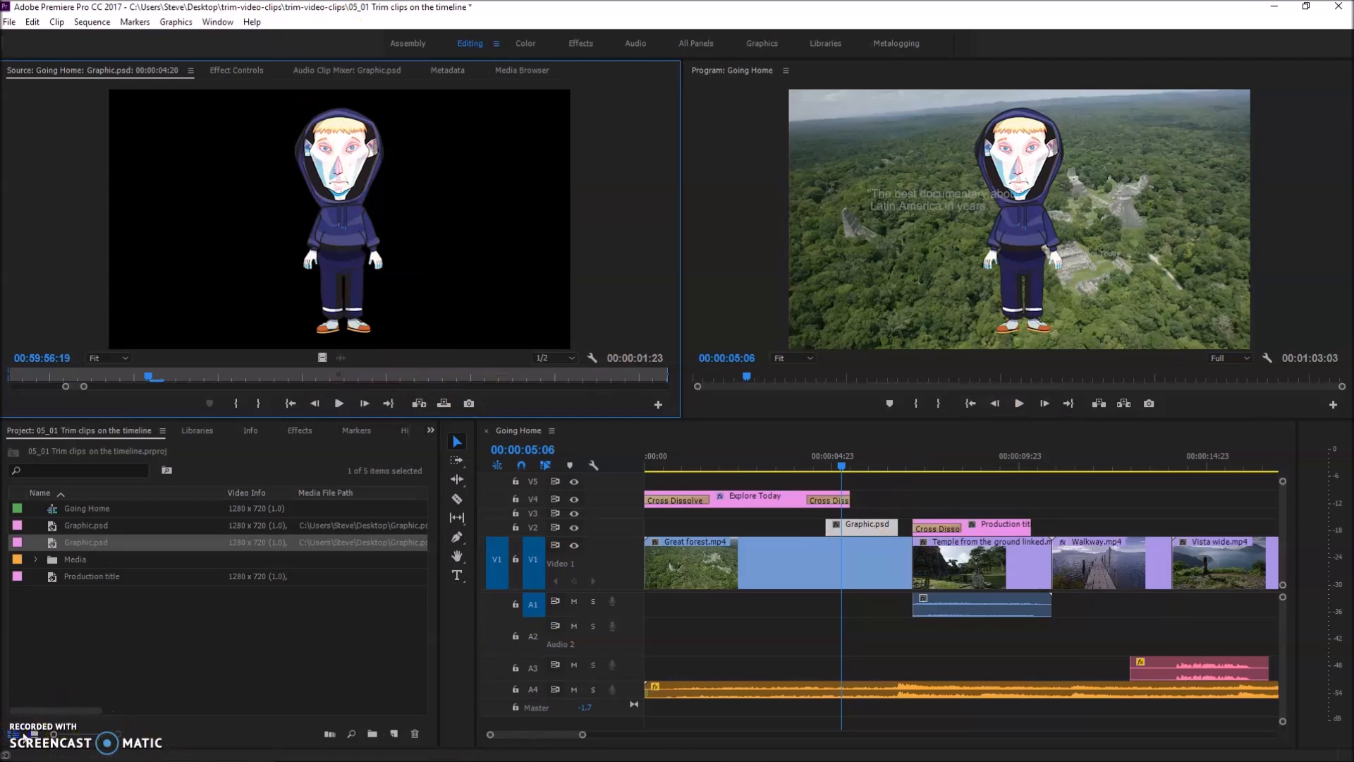
{"action": "left_click", "coordinate": [230, 670]}
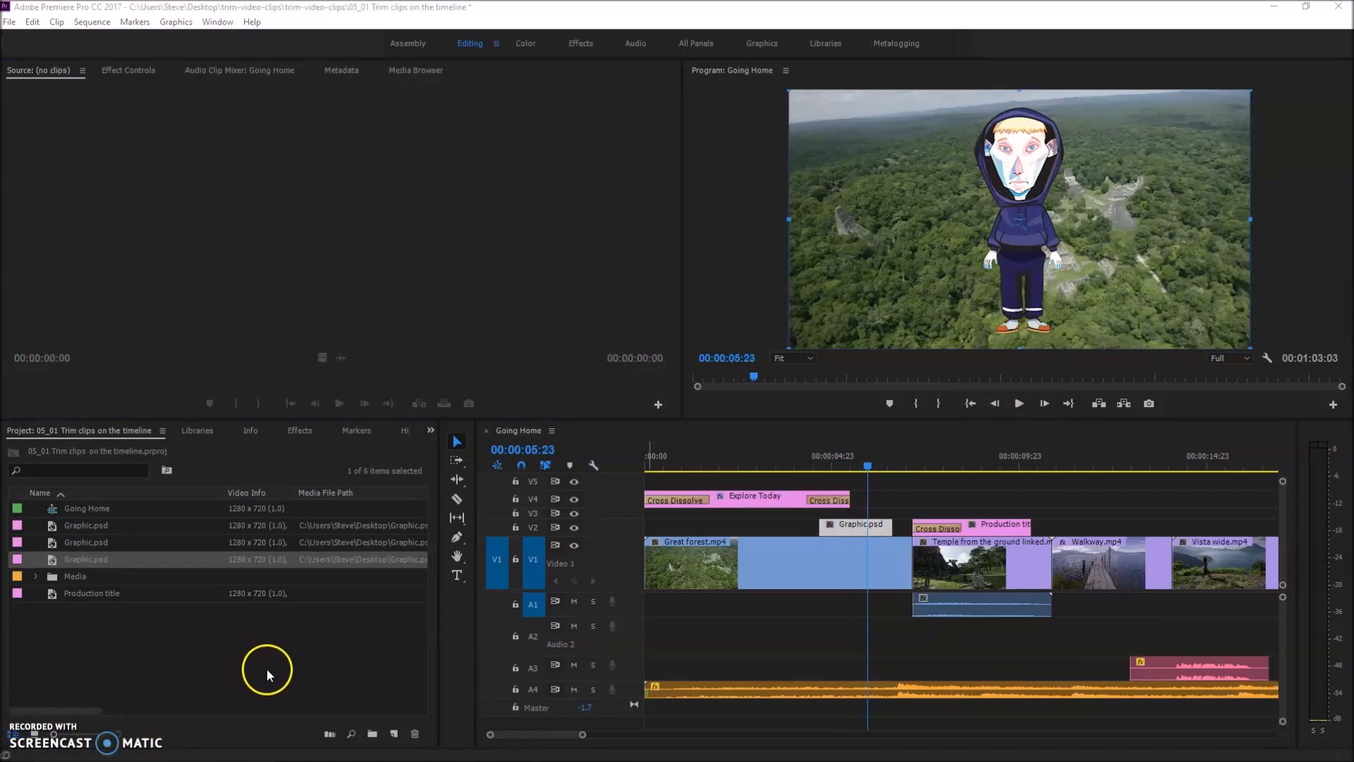
Scale the character graphic down slightly in the Program monitor and reposition it slightly left of the frame's centre
{"action": "left_click", "coordinate": [1021, 221]}
{"action": "left_click", "coordinate": [1025, 187]}
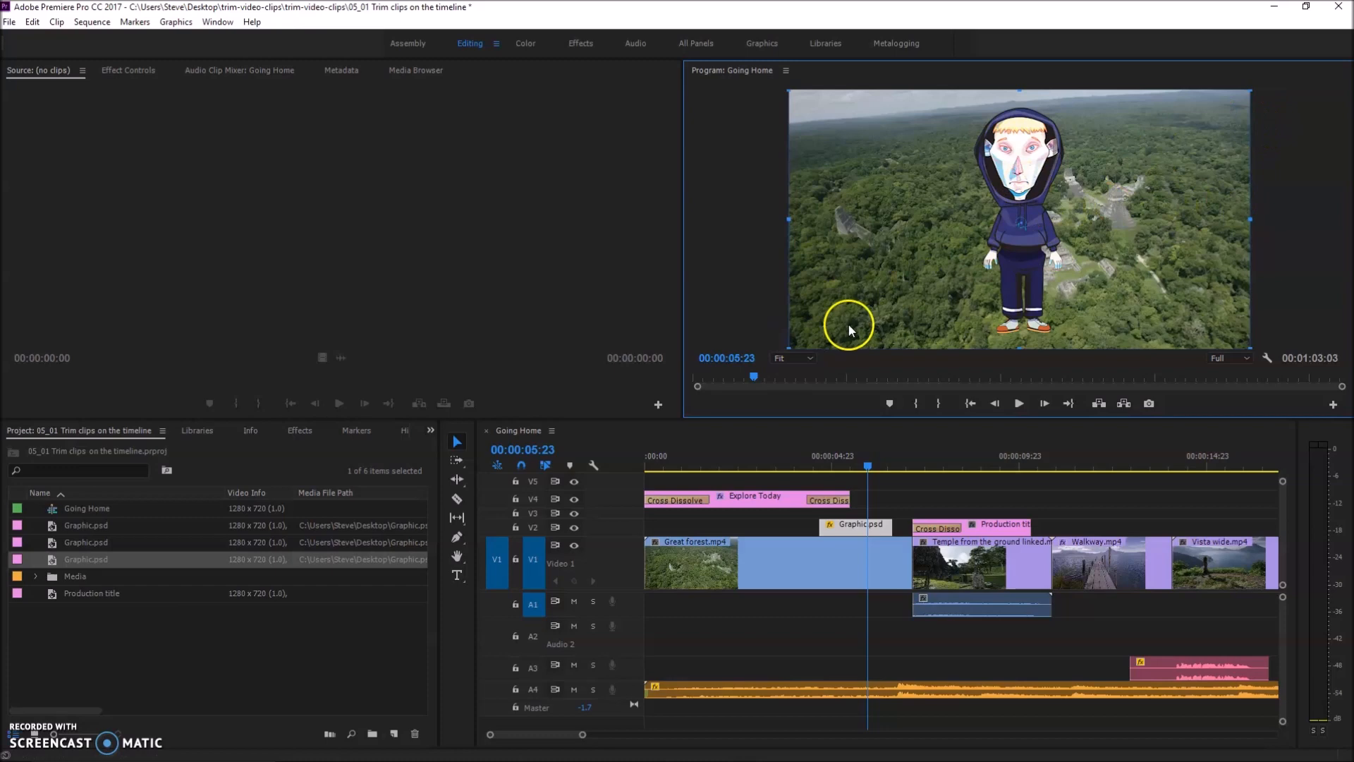
{"action": "left_click_drag", "start_coordinate": [790, 347], "coordinate": [842, 326]}
{"action": "left_click_drag", "start_coordinate": [1013, 260], "coordinate": [1055, 263]}
{"action": "left_click_drag", "start_coordinate": [867, 120], "coordinate": [852, 102]}
{"action": "key", "text": "ctrl+z"}
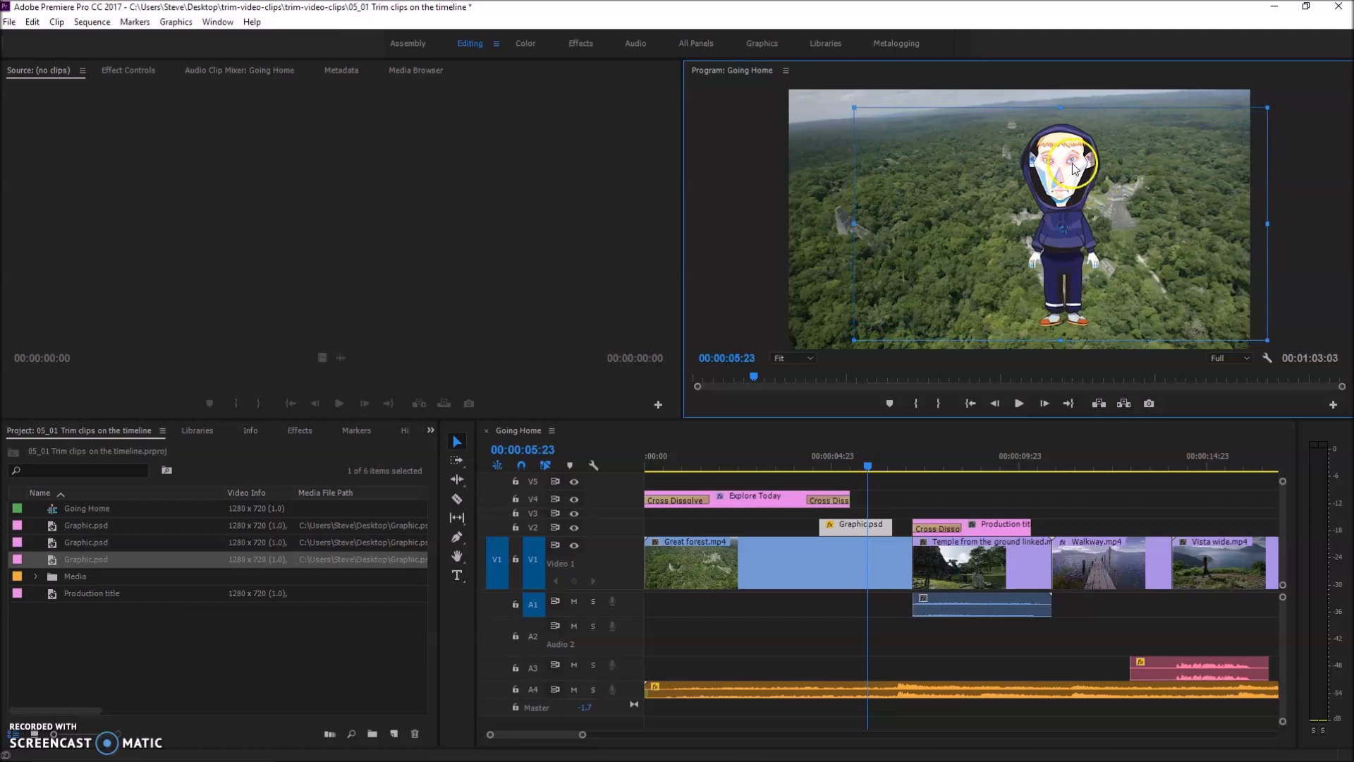
{"action": "left_click_drag", "start_coordinate": [1052, 174], "coordinate": [991, 178]}
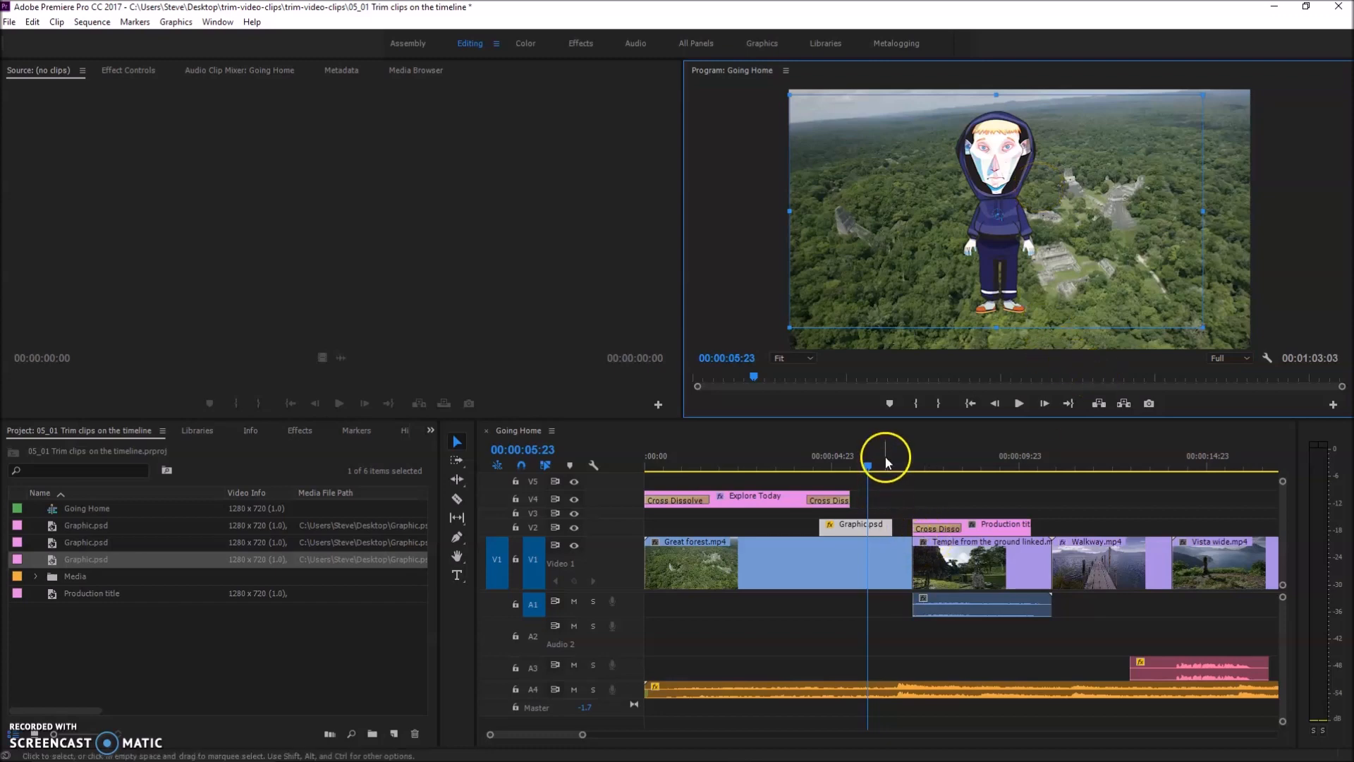
Open the Graphic.psd clip on V2 for editing in Adobe Photoshop
{"action": "left_click", "coordinate": [862, 528]}
{"action": "right_click", "coordinate": [864, 530]}
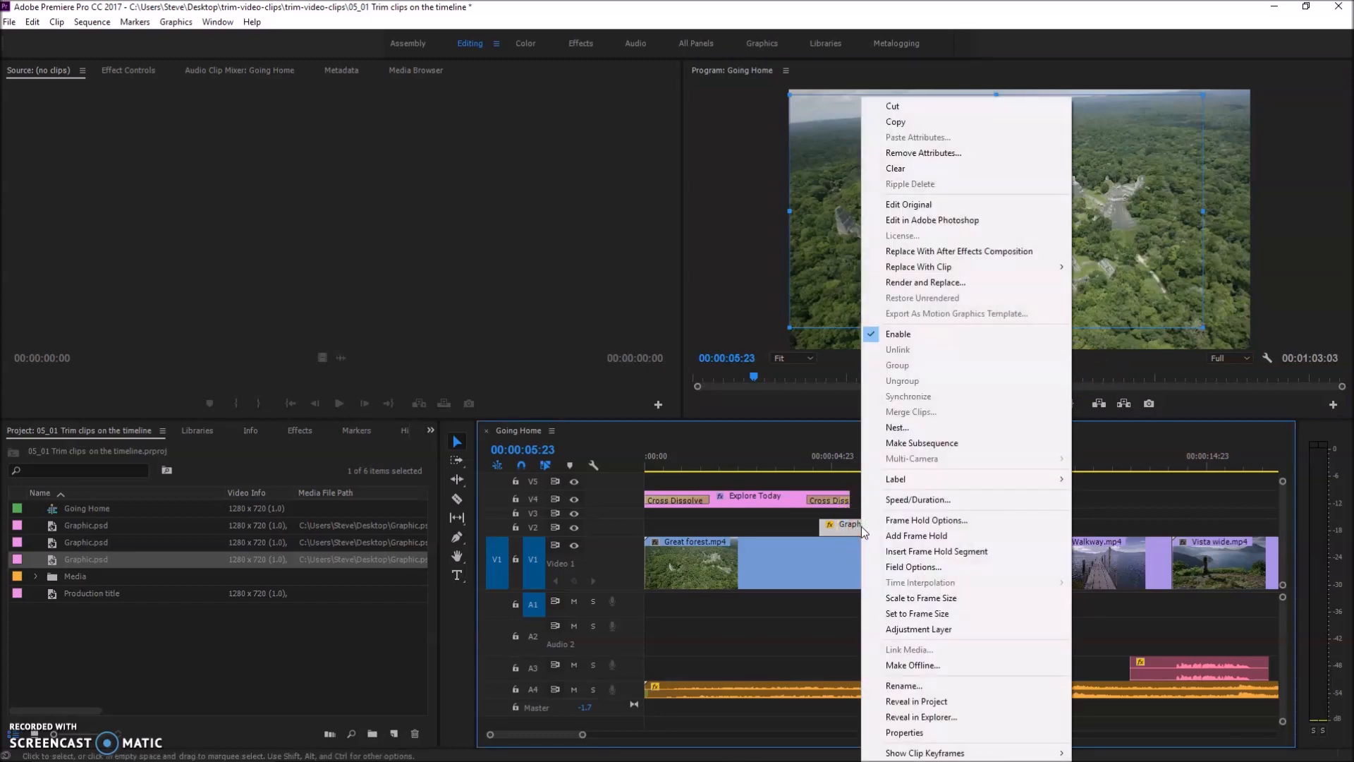
{"action": "left_click", "coordinate": [949, 217]}
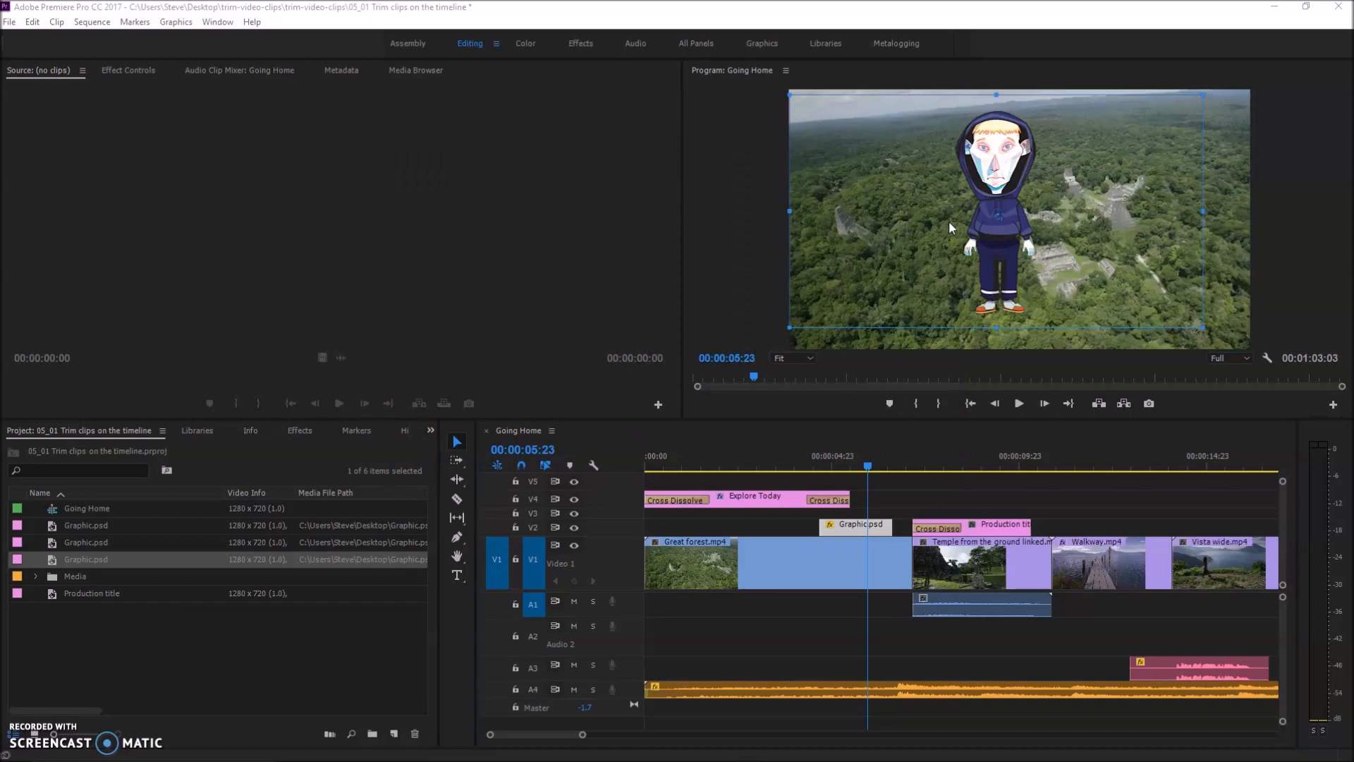
{"action": "left_click", "coordinate": [678, 327]}
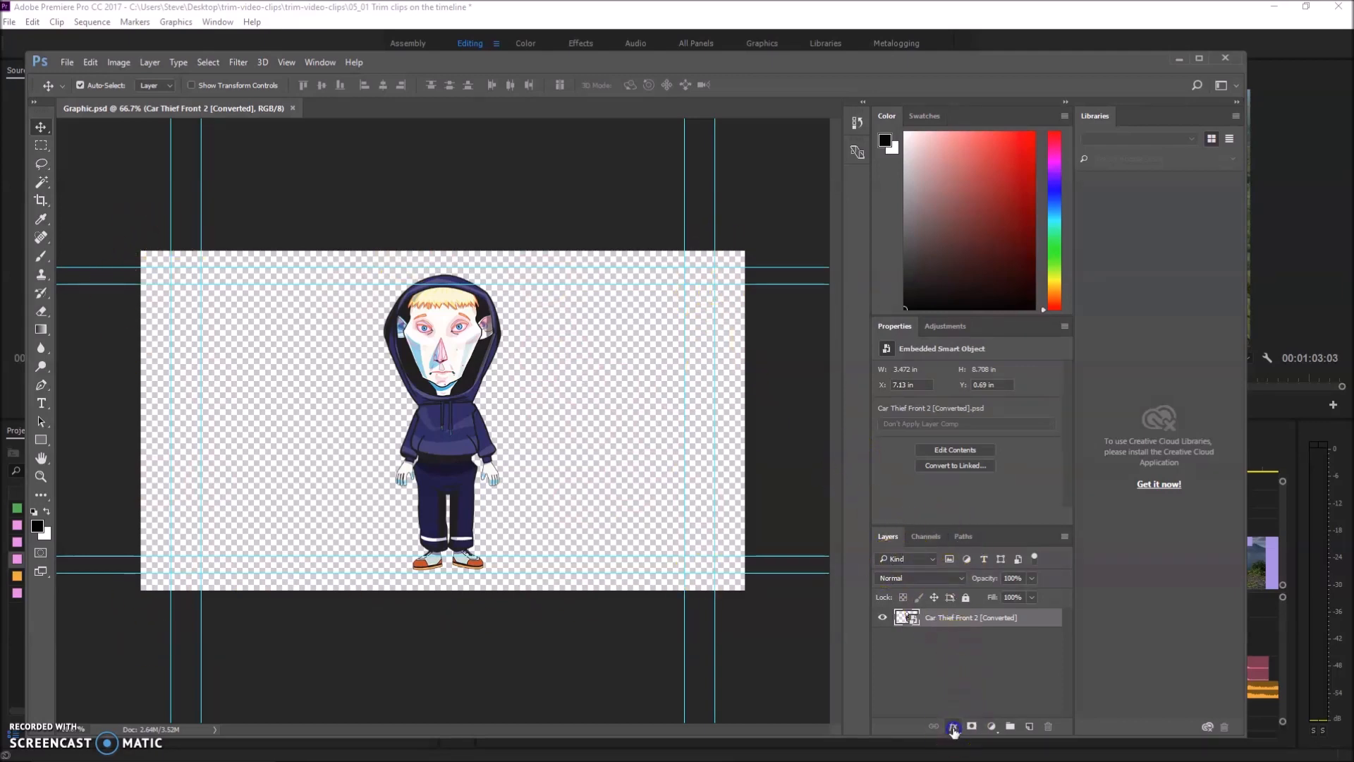
Try the Drop Shadow and Outer Glow layer styles on the Car Thief Front 2 layer, leaving both switched off
{"action": "left_click", "coordinate": [953, 726]}
{"action": "left_click", "coordinate": [995, 557]}
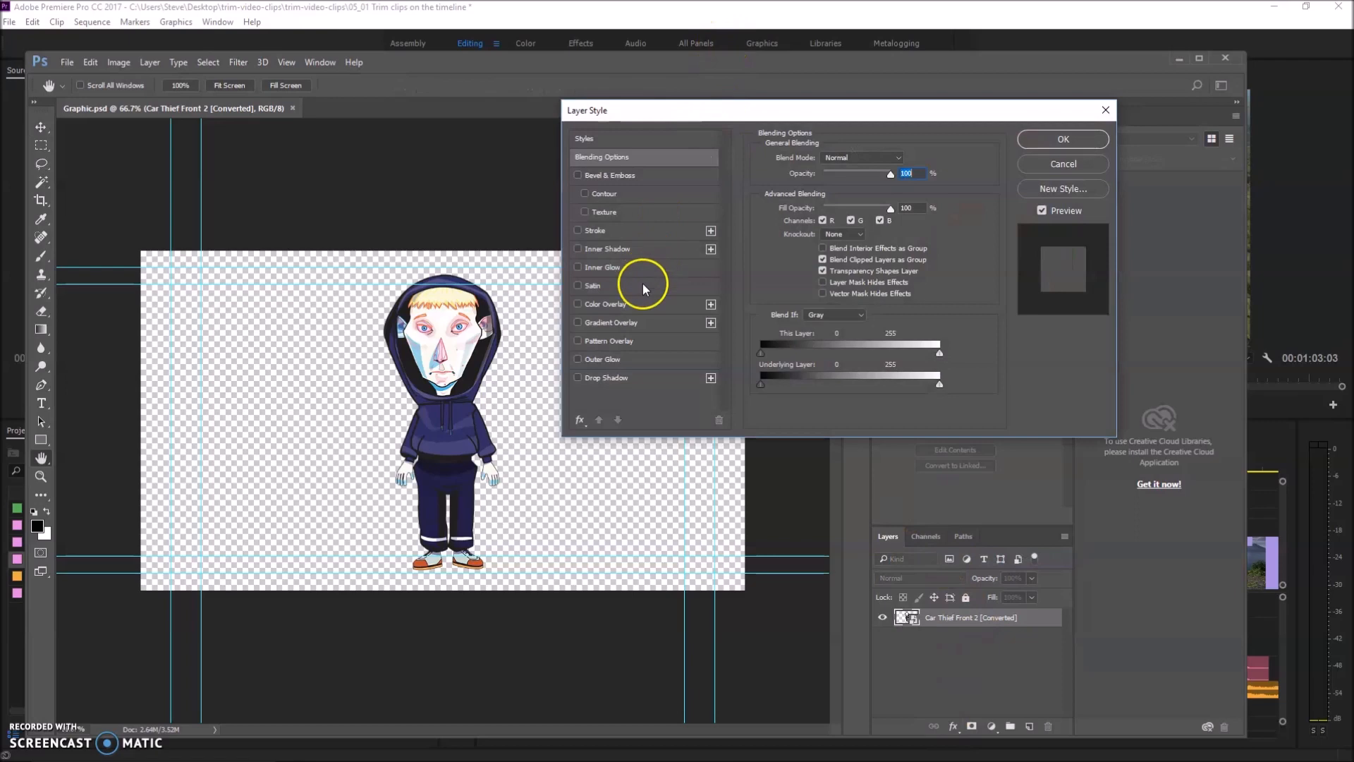
{"action": "left_click", "coordinate": [577, 378]}
{"action": "left_click", "coordinate": [577, 359]}
{"action": "left_click", "coordinate": [578, 378]}
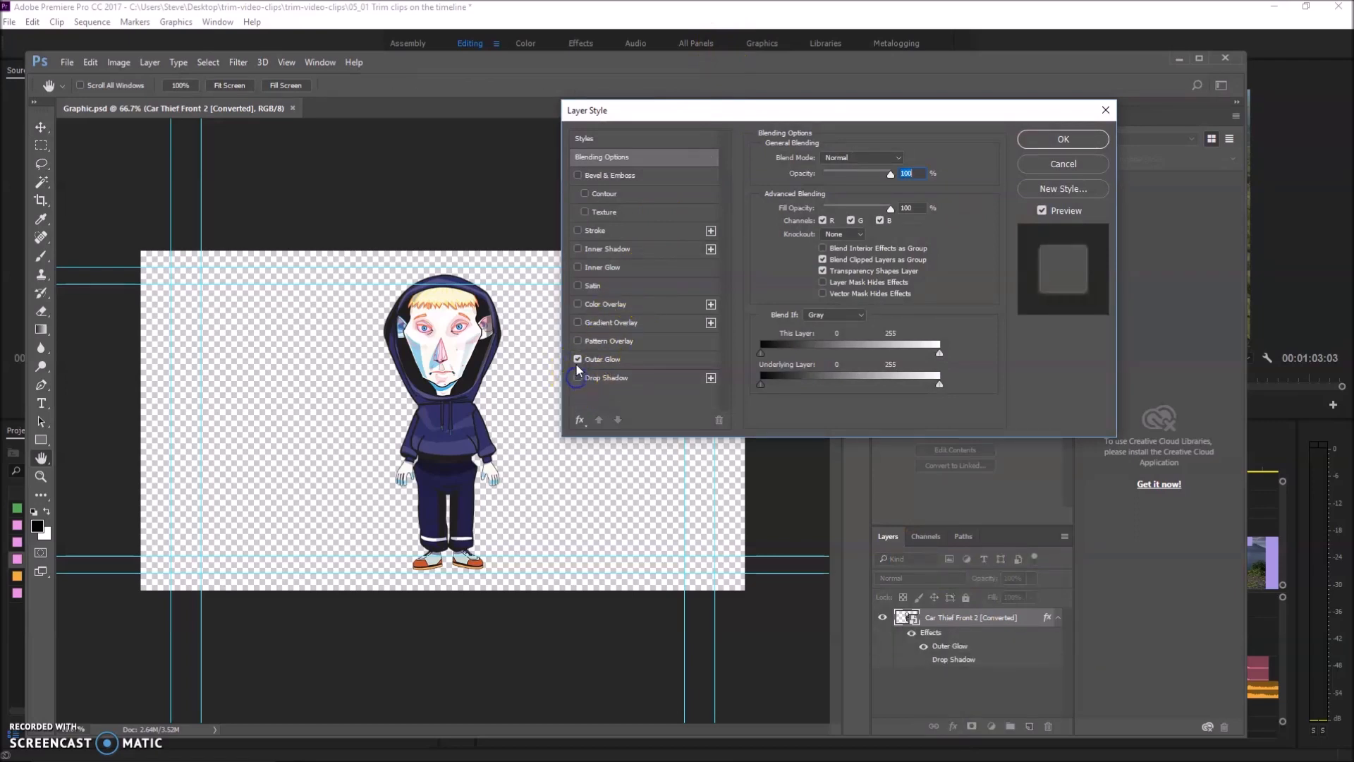
{"action": "left_click", "coordinate": [578, 360]}
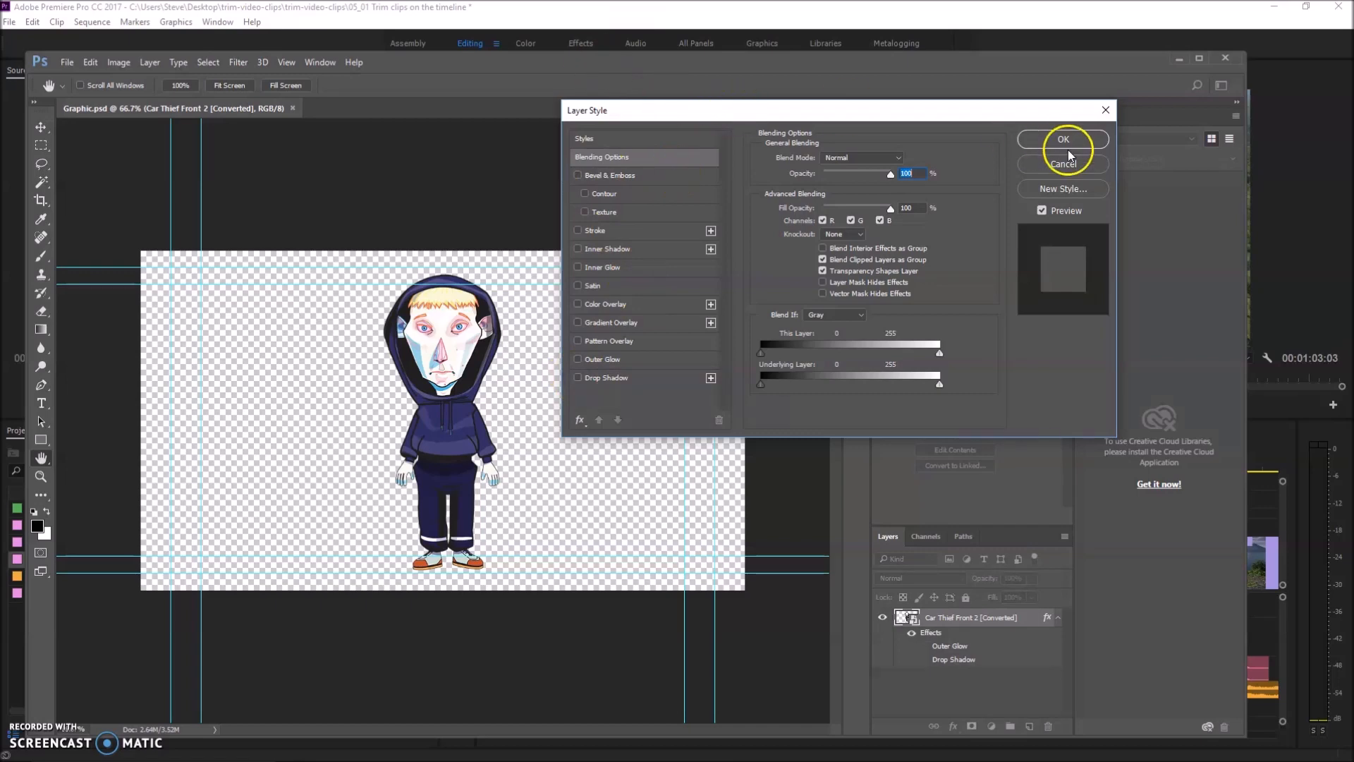
{"action": "left_click", "coordinate": [1106, 110]}
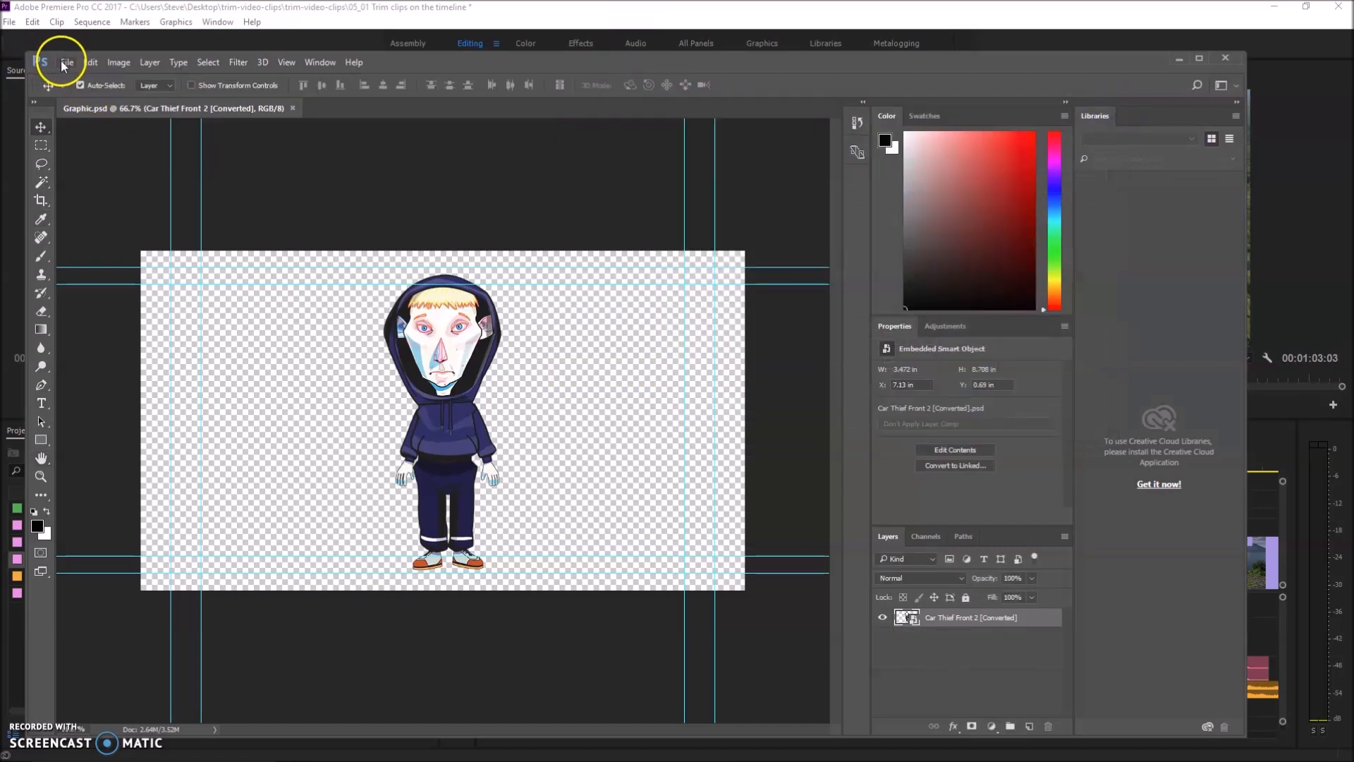
Save the Photoshop document as Graphic.psd, replacing the existing file and keeping Maximize Compatibility on
{"action": "left_click", "coordinate": [67, 63]}
{"action": "left_click", "coordinate": [81, 218]}
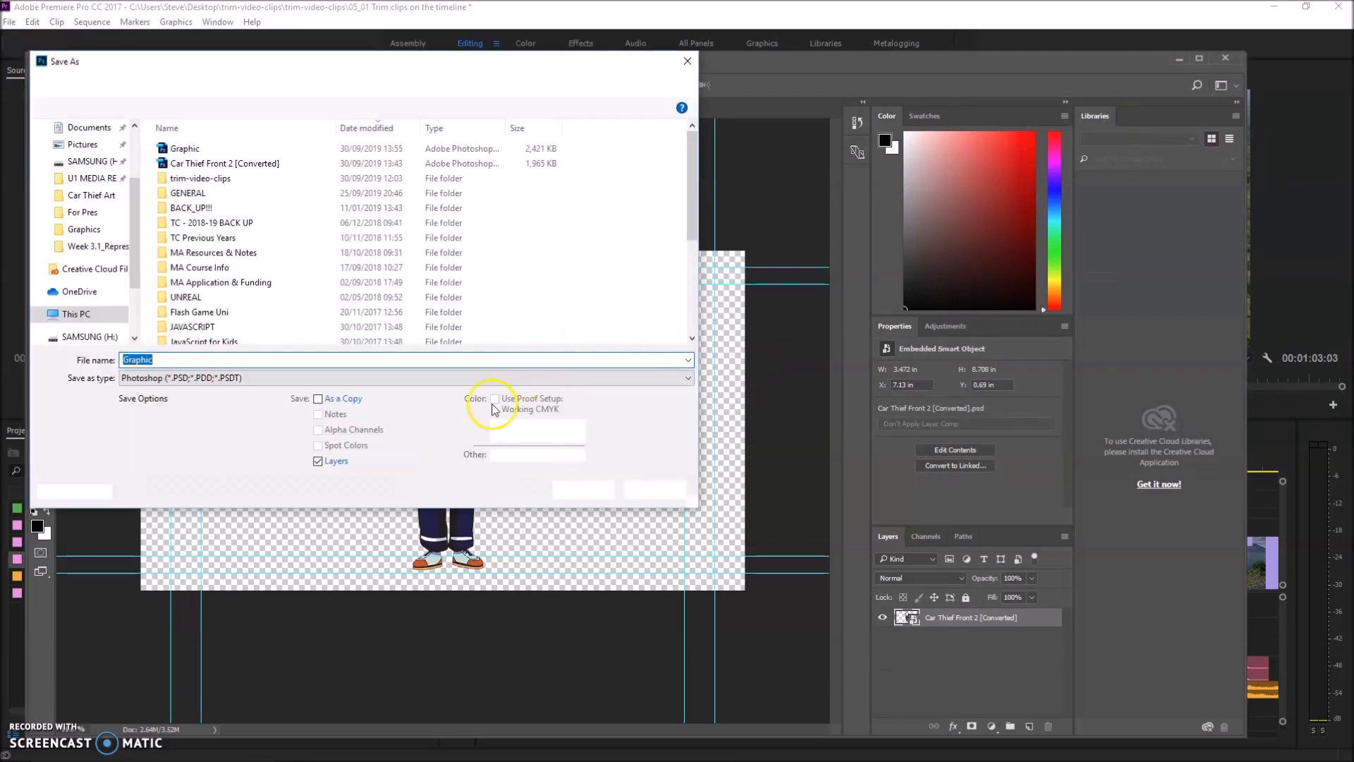
{"action": "left_click", "coordinate": [584, 489]}
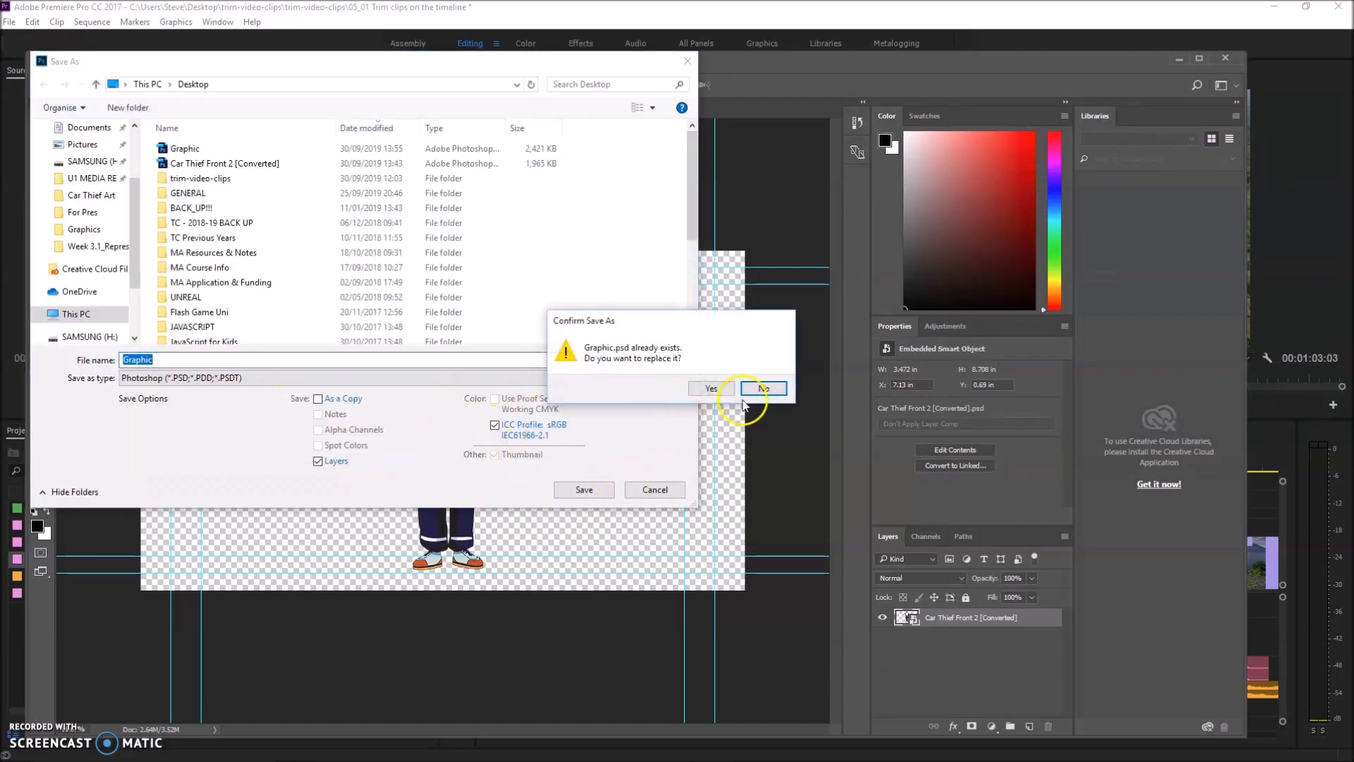
{"action": "left_click", "coordinate": [706, 387]}
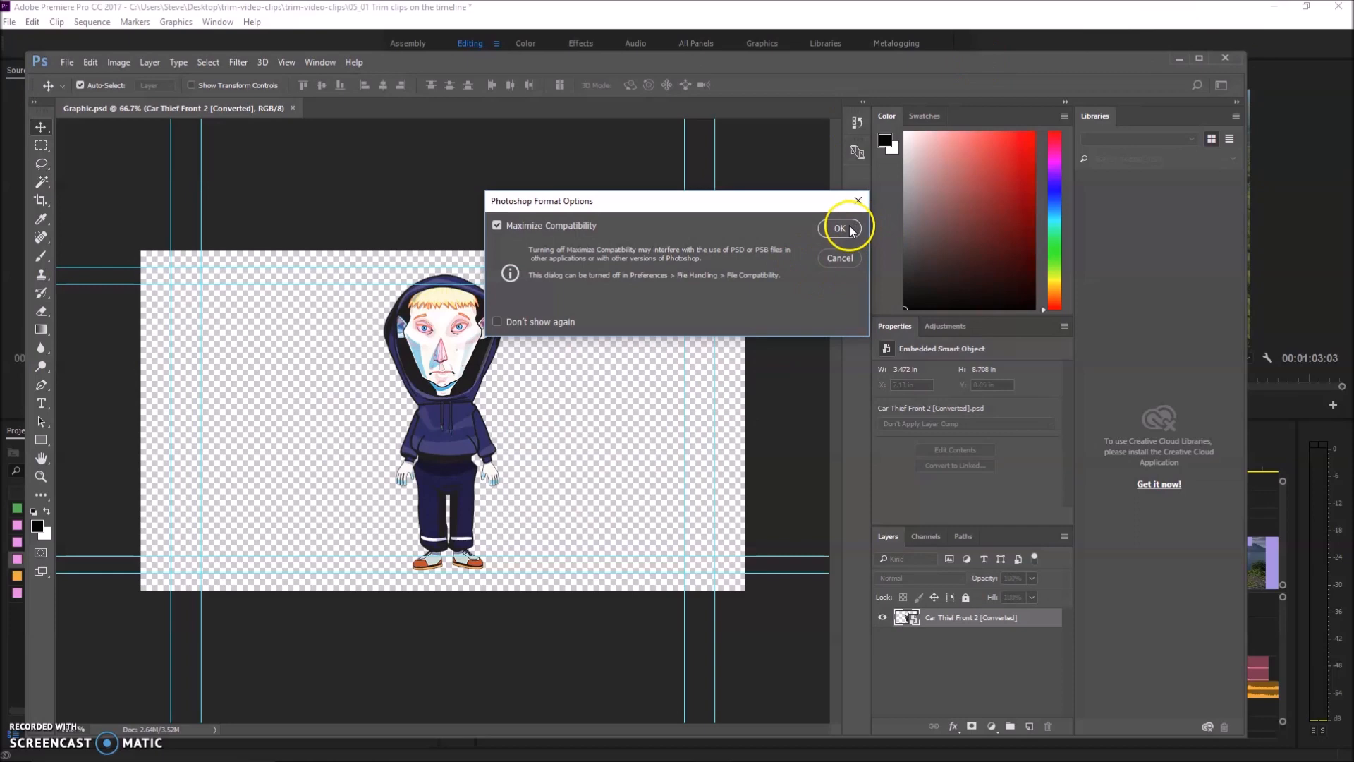
{"action": "left_click", "coordinate": [843, 224]}
Return to Premiere Pro and move the playhead to 00:00:04:16, the start of the Graphic.psd clip
{"action": "left_click", "coordinate": [1178, 58]}
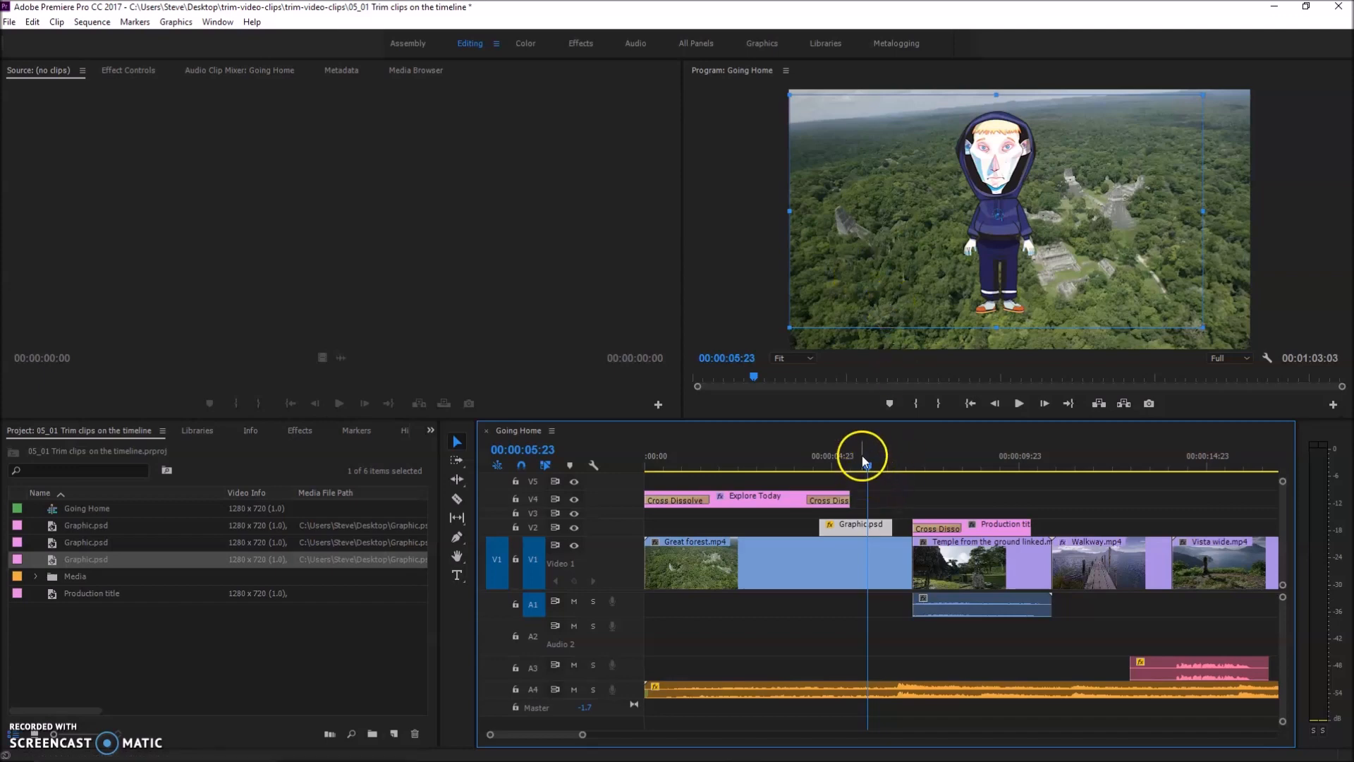
{"action": "left_click_drag", "start_coordinate": [868, 468], "coordinate": [819, 469]}
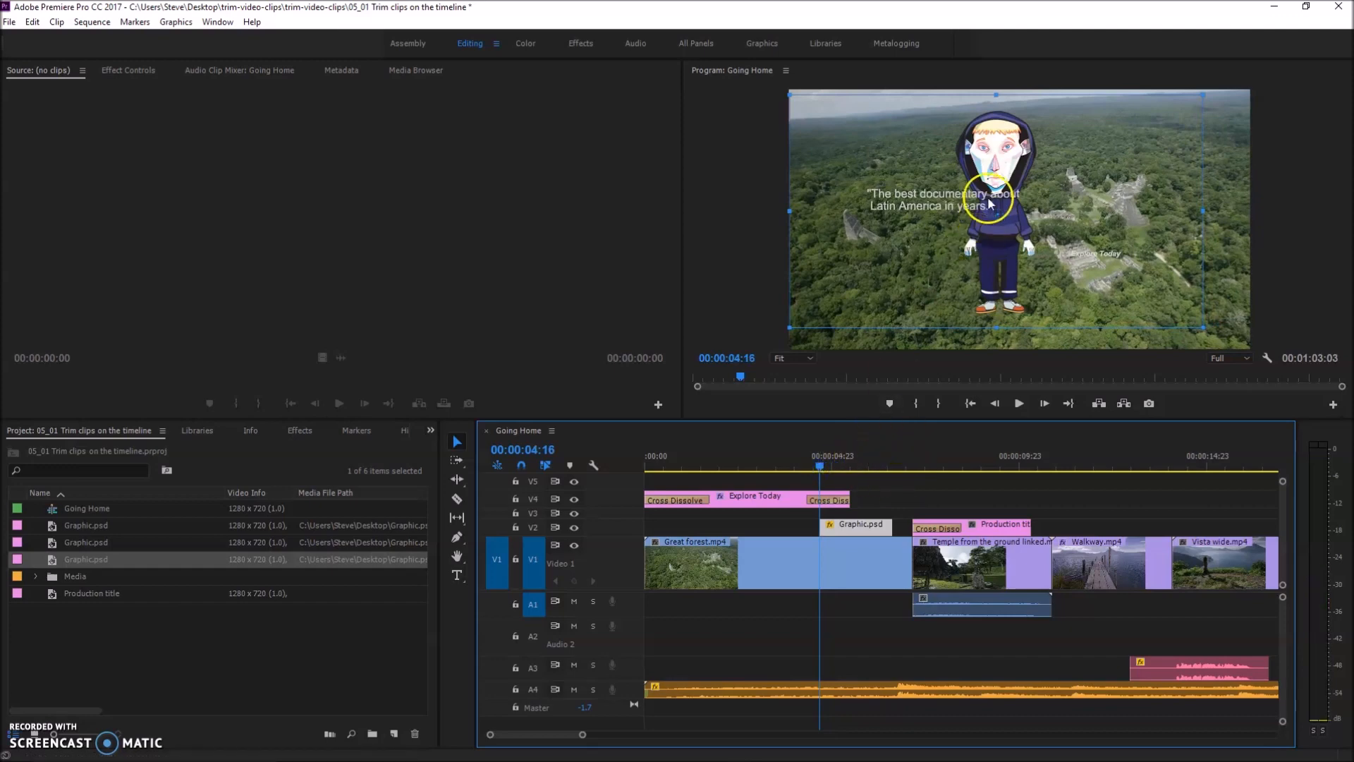
Try to reposition the character graphic in the Program monitor with the title track unlocked, undoing each move of the title
{"action": "left_click", "coordinate": [955, 252]}
{"action": "left_click", "coordinate": [995, 234]}
{"action": "left_click", "coordinate": [995, 234]}
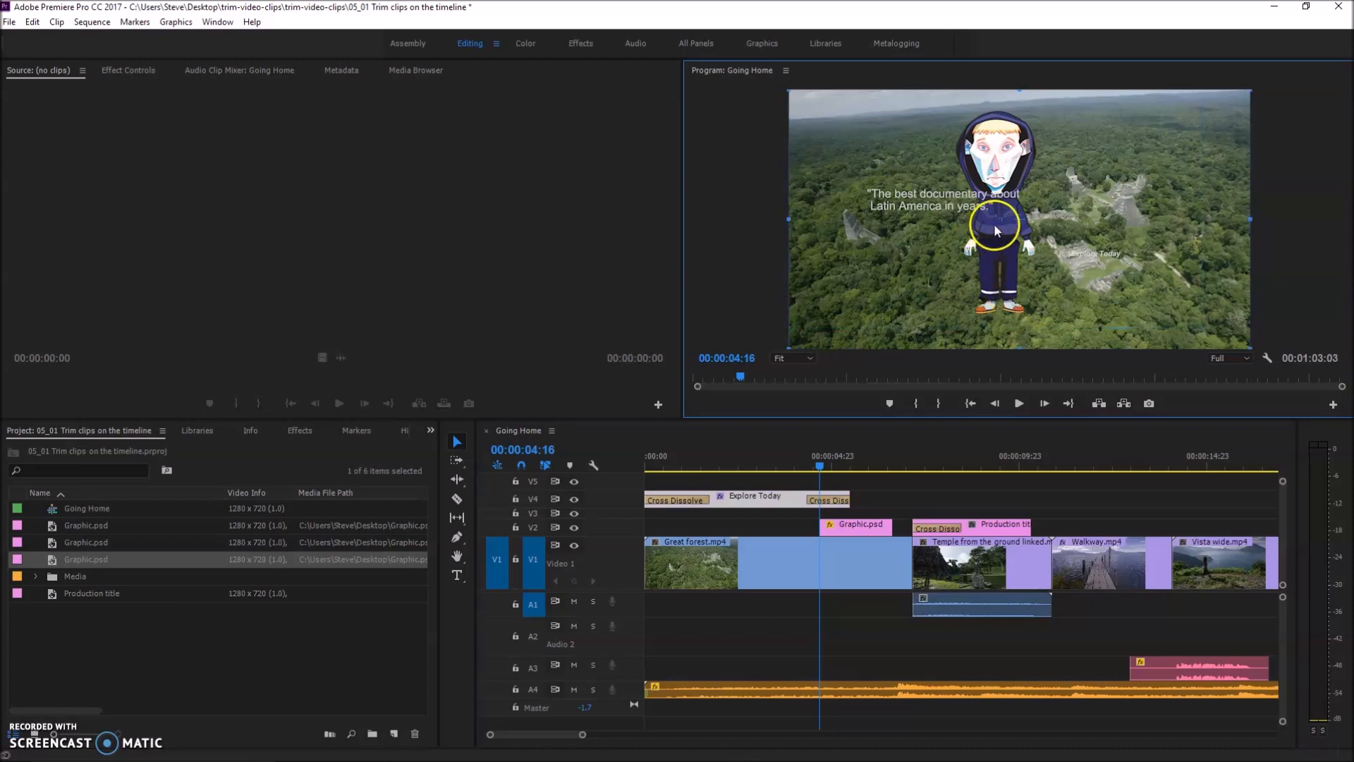
{"action": "left_click_drag", "start_coordinate": [1002, 160], "coordinate": [1081, 171]}
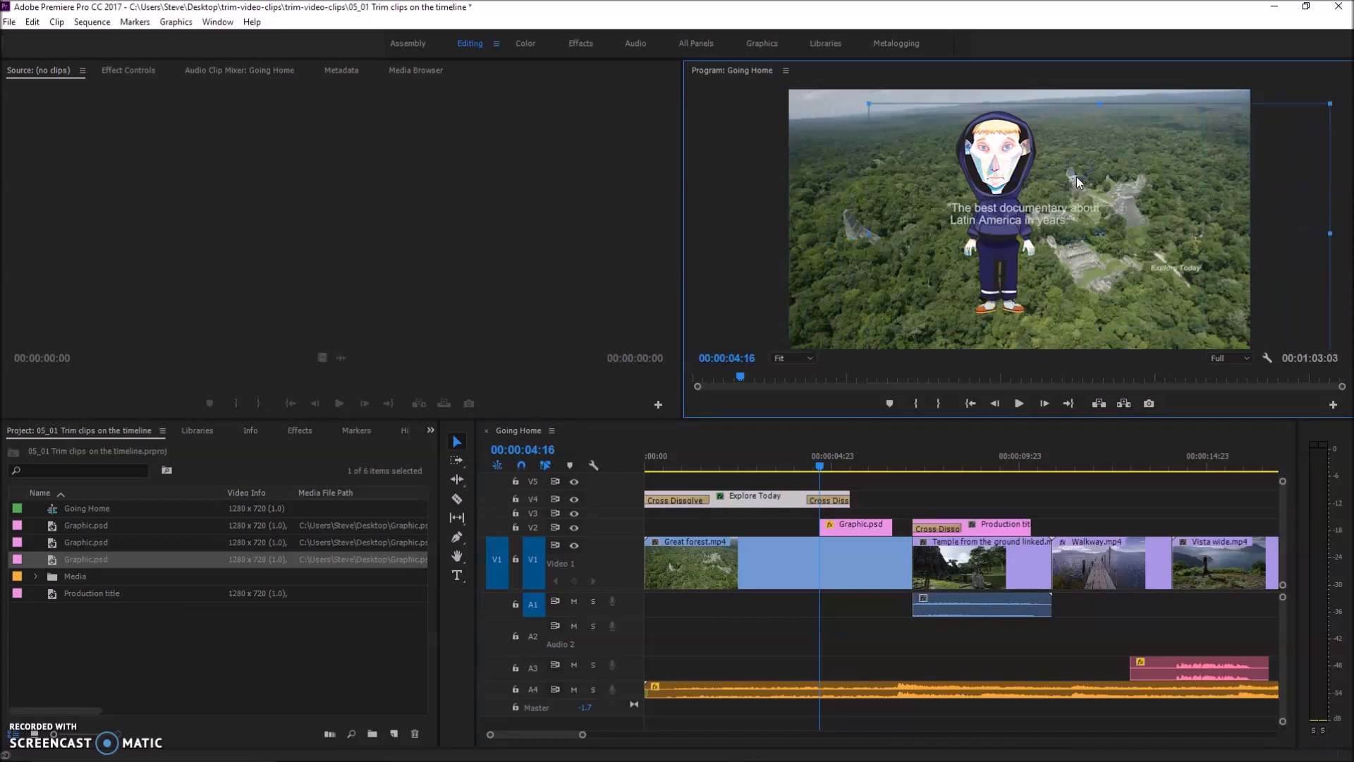
{"action": "key", "text": "ctrl+z"}
{"action": "left_click", "coordinate": [871, 526]}
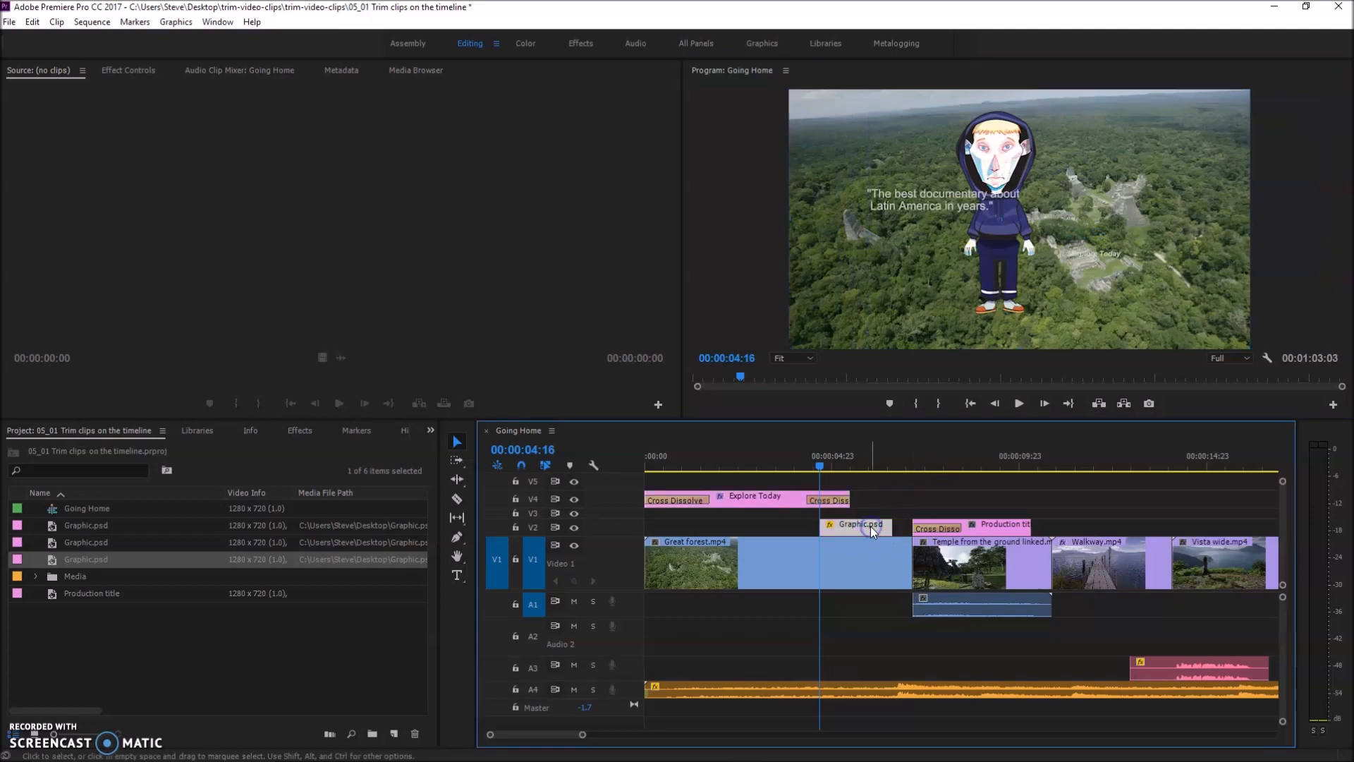
{"action": "left_click", "coordinate": [999, 252]}
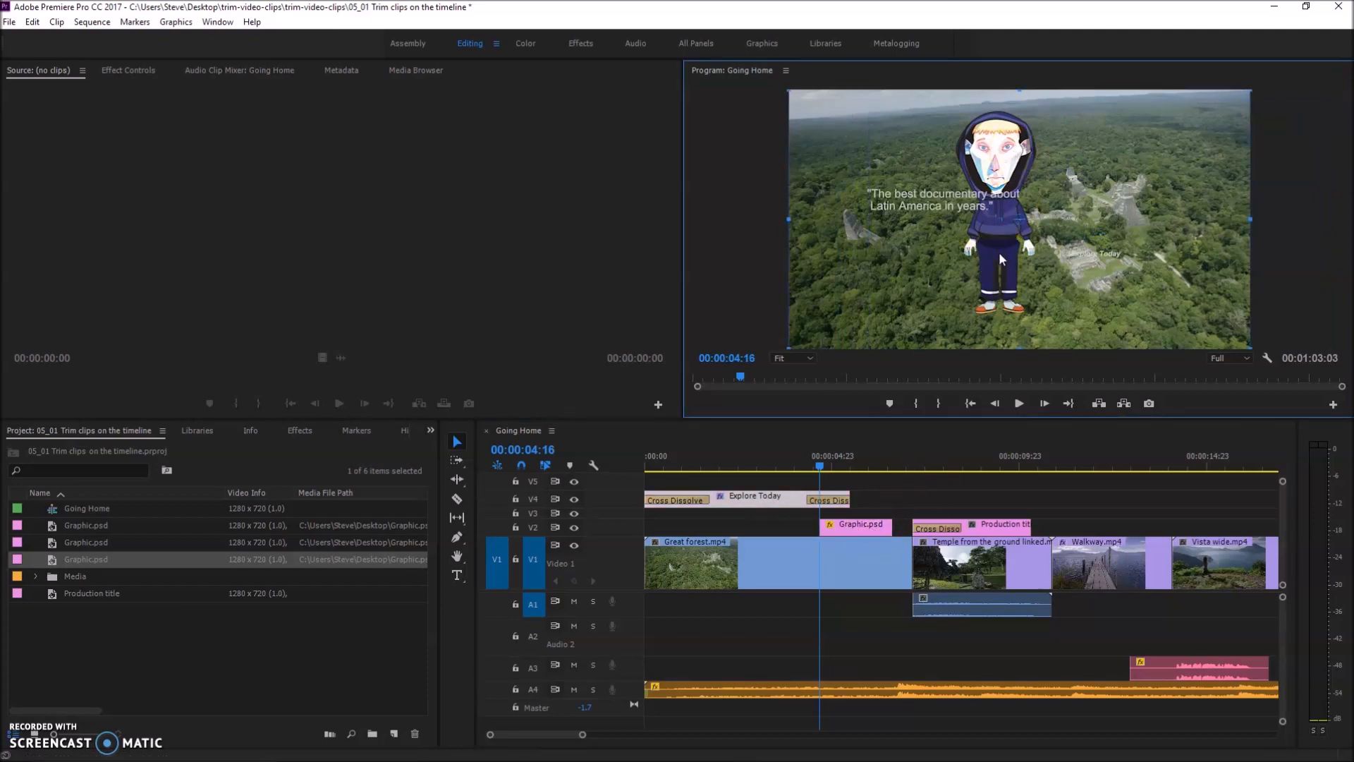
{"action": "left_click_drag", "start_coordinate": [998, 252], "coordinate": [1038, 265]}
{"action": "key", "text": "ctrl+z"}
Lock track V4 and move the character graphic to the right edge of the frame, at position about 1186, 416
{"action": "left_click", "coordinate": [515, 499]}
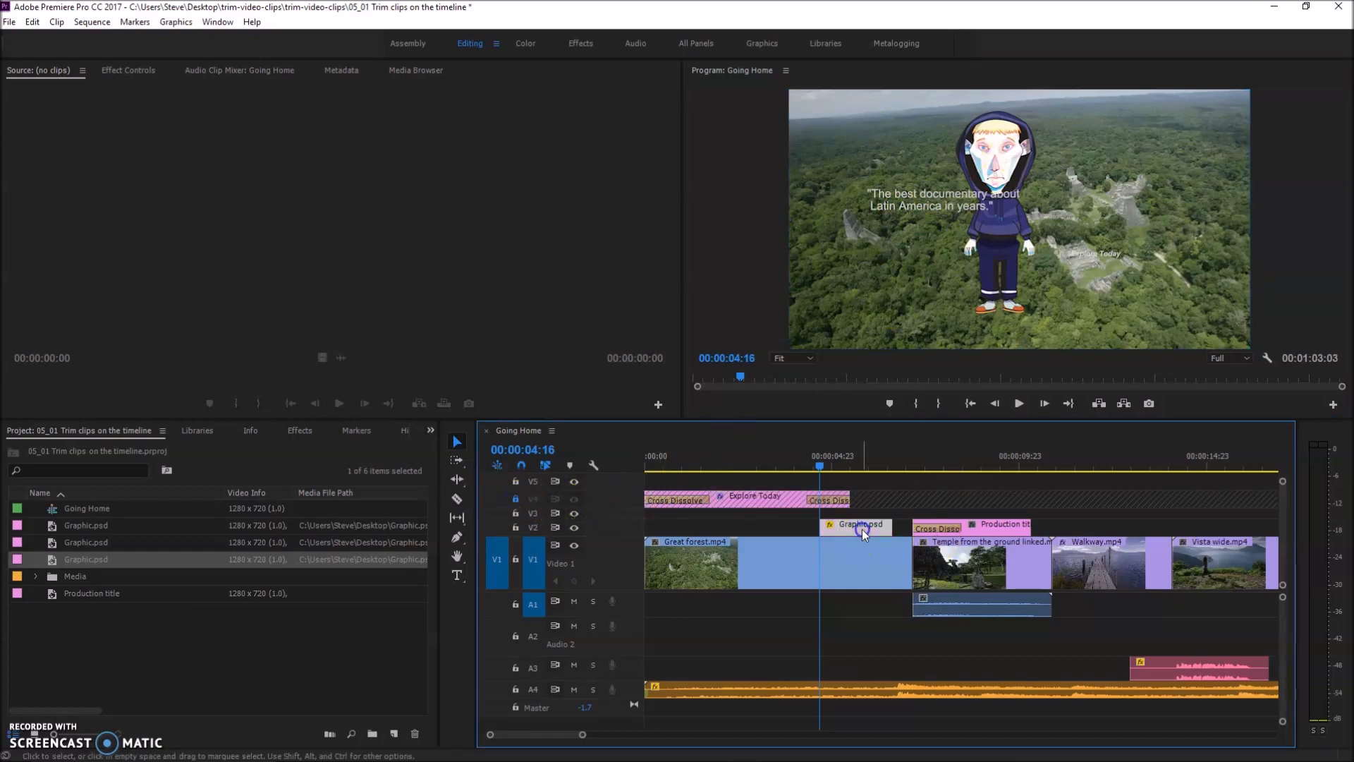
{"action": "left_click", "coordinate": [1000, 227]}
{"action": "left_click_drag", "start_coordinate": [1000, 227], "coordinate": [1202, 244]}
{"action": "mouse_move", "coordinate": [1187, 168]}
{"action": "left_mouse_down"}
{"action": "mouse_move", "coordinate": [985, 145]}
{"action": "mouse_move", "coordinate": [839, 148]}
{"action": "mouse_move", "coordinate": [1137, 187]}
{"action": "mouse_move", "coordinate": [1270, 152]}
{"action": "mouse_move", "coordinate": [1207, 185]}
{"action": "mouse_move", "coordinate": [1205, 174]}
{"action": "left_mouse_up"}
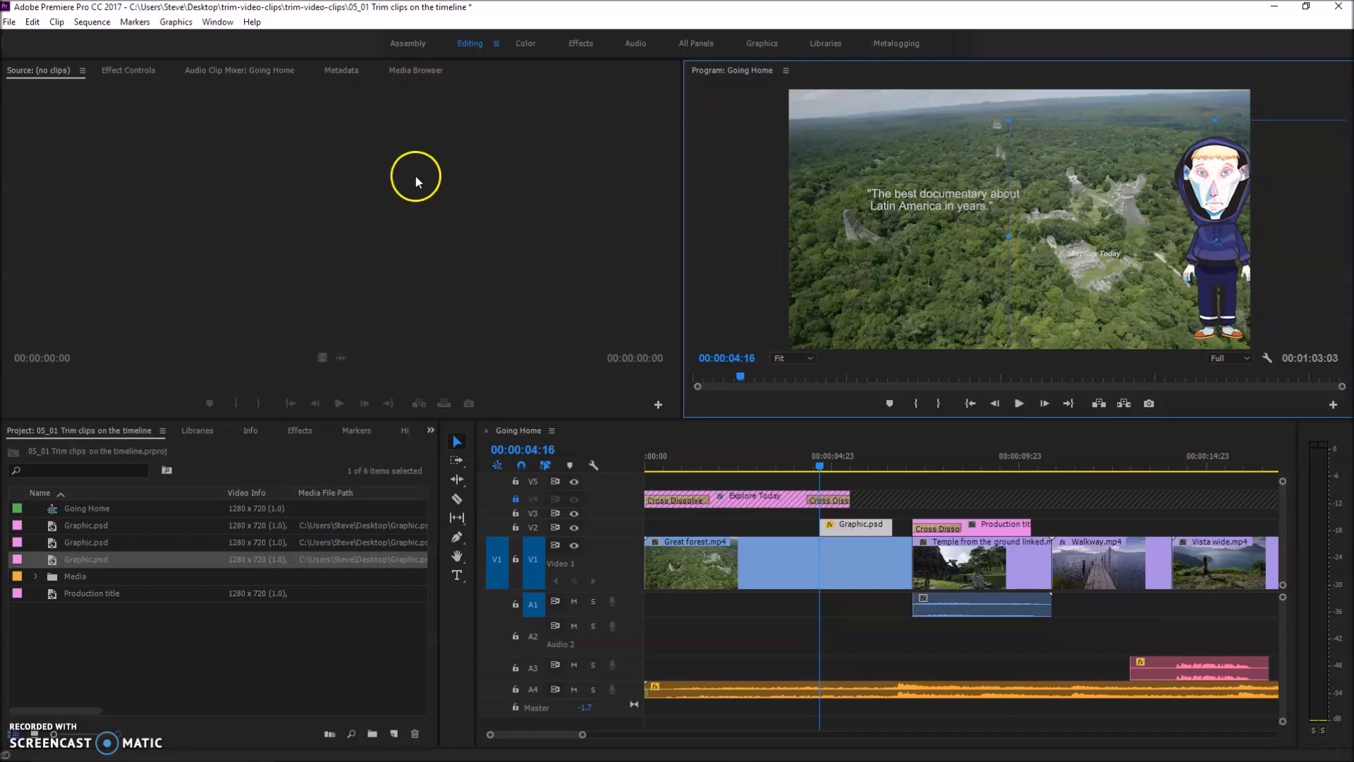
Show the Graphic.psd clip's Motion settings and turn on Position keyframing at 00:00:04:16
{"action": "left_click", "coordinate": [126, 70]}
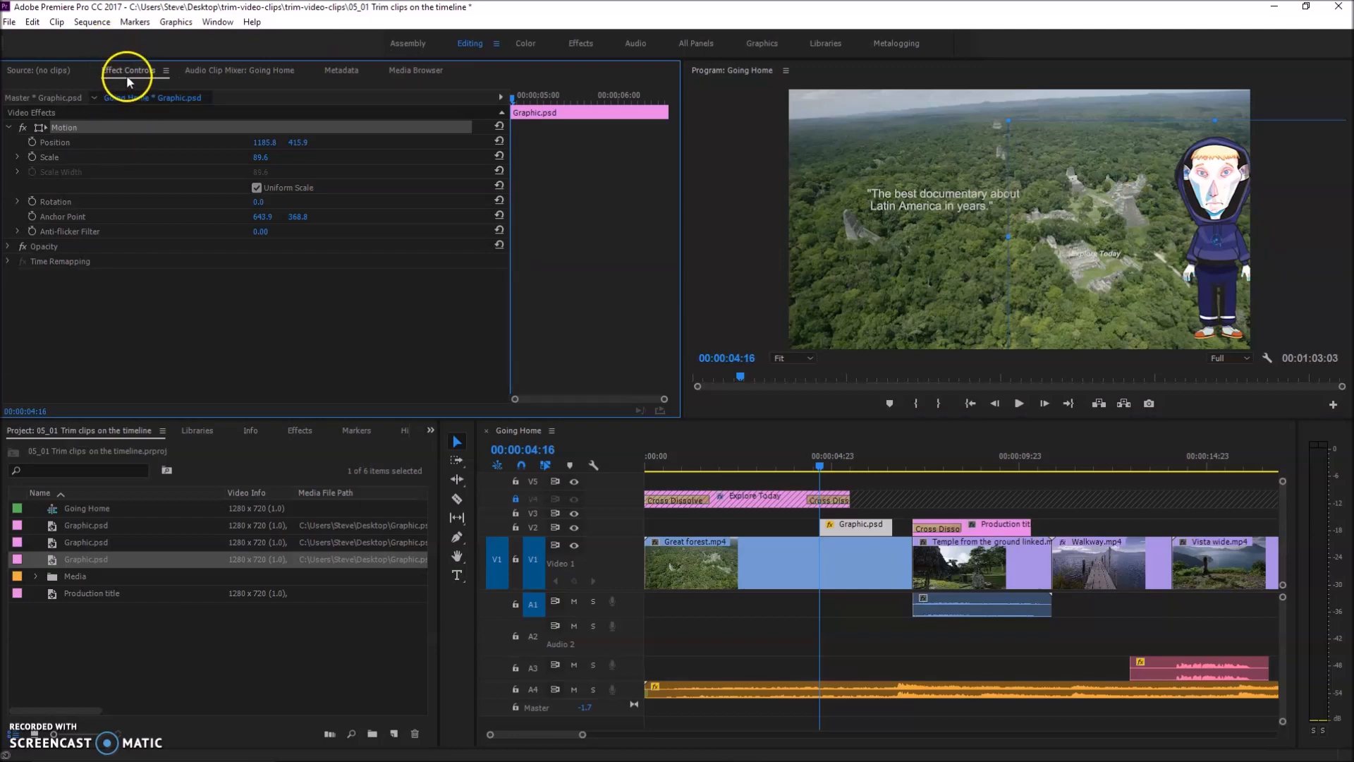
{"action": "left_click", "coordinate": [9, 127]}
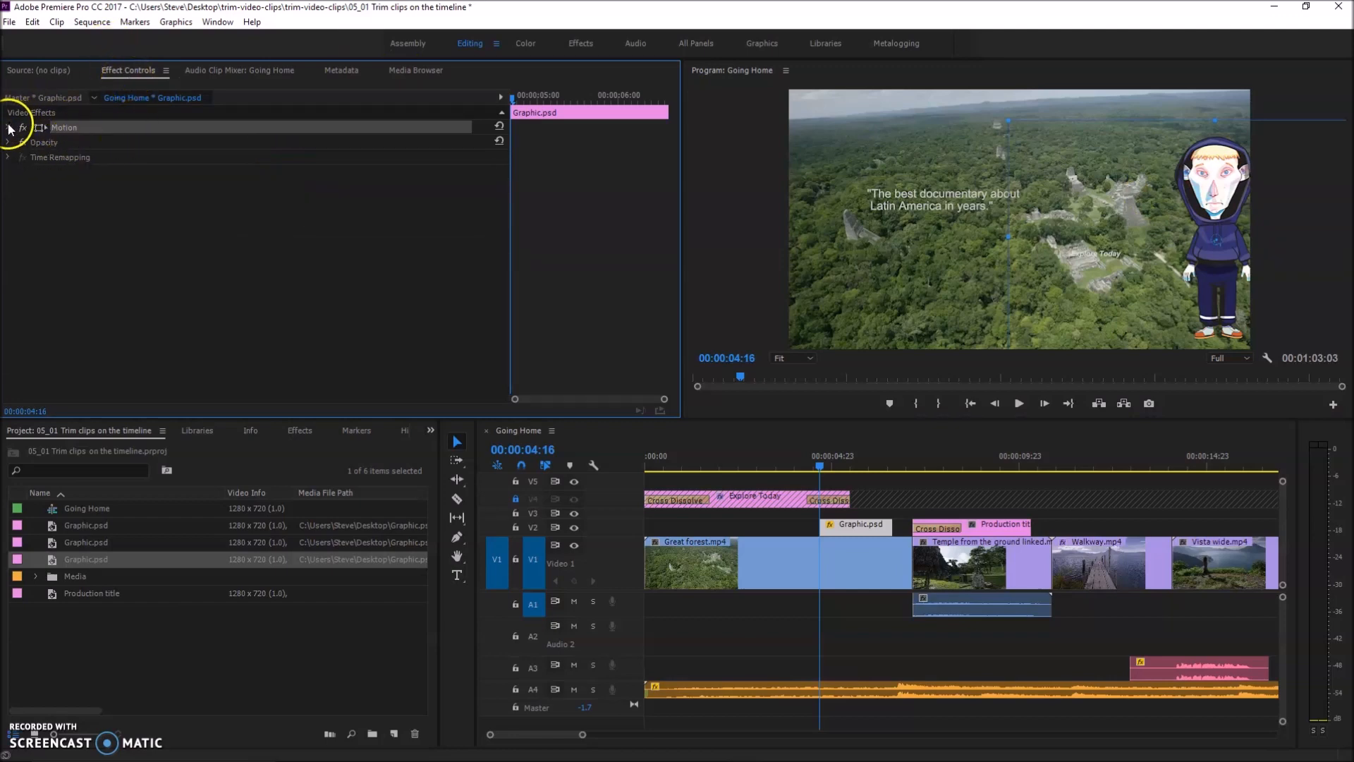
{"action": "left_click", "coordinate": [8, 127]}
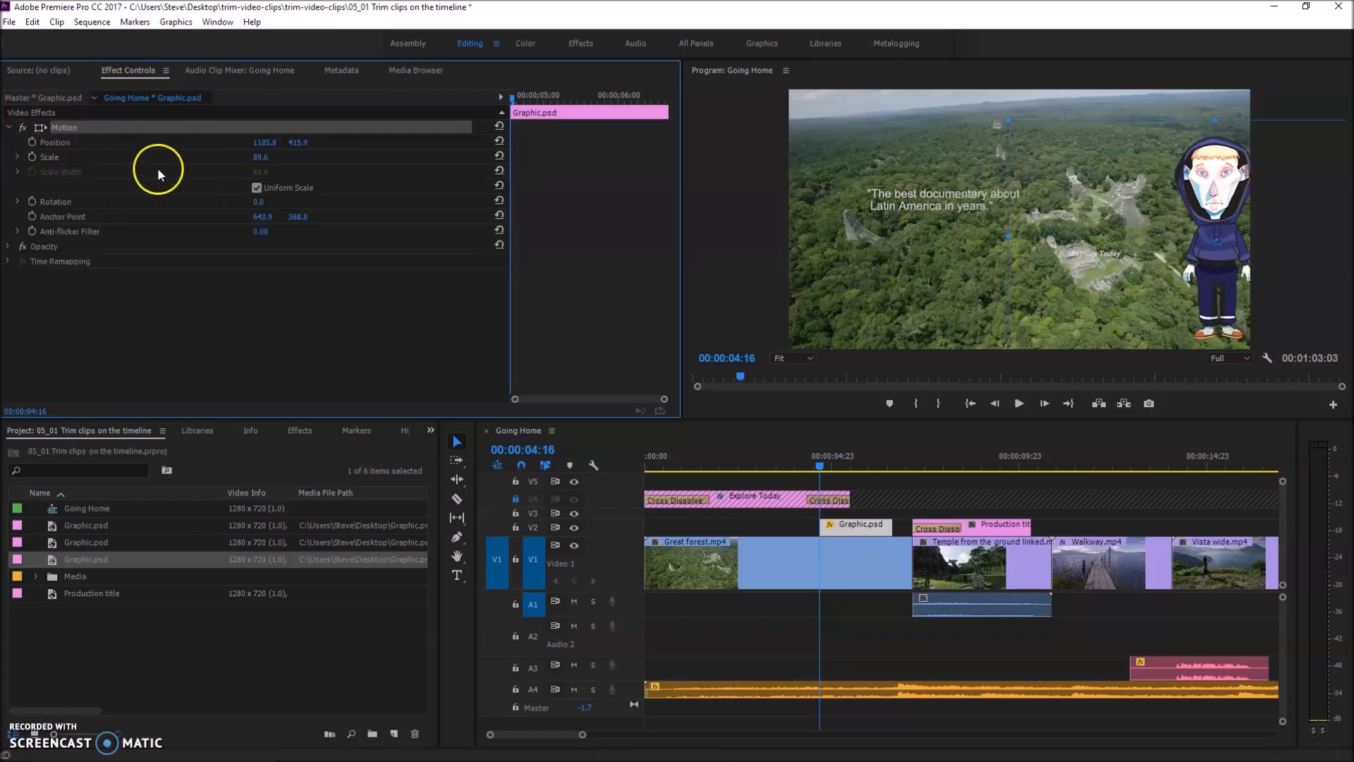
{"action": "left_click", "coordinate": [32, 142]}
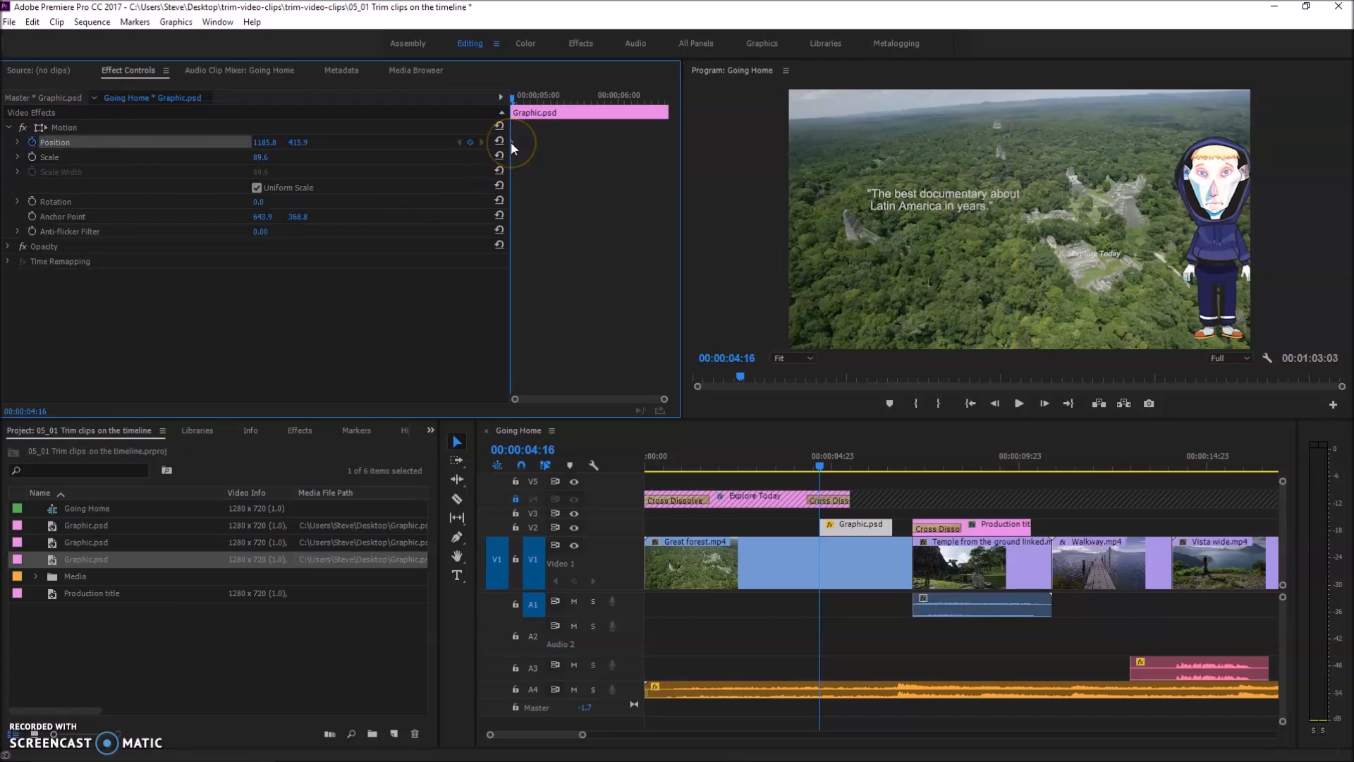
Add a Position keyframe at 00:00:06:02 with the character at the frame's left edge, about 84, 426
{"action": "left_click", "coordinate": [511, 101]}
{"action": "left_click_drag", "start_coordinate": [512, 100], "coordinate": [624, 99]}
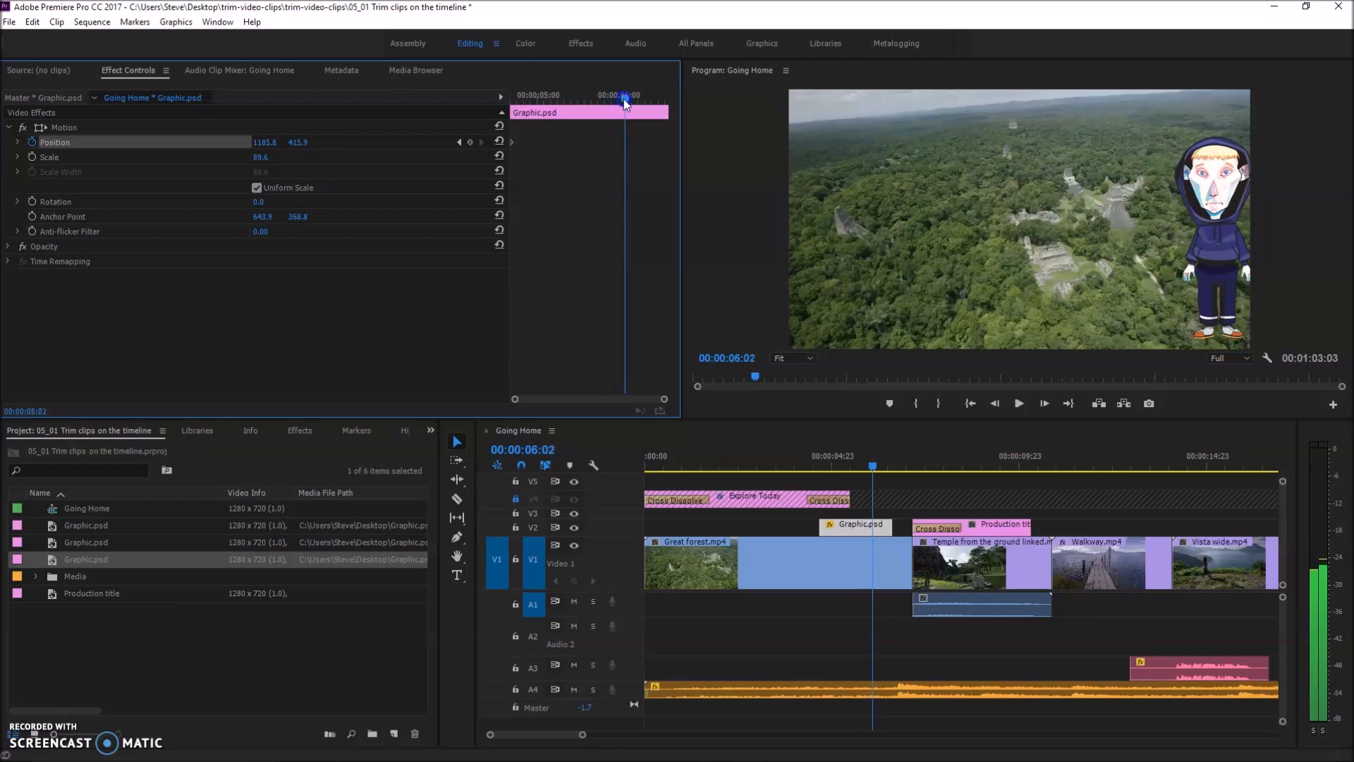
{"action": "left_click", "coordinate": [1226, 254]}
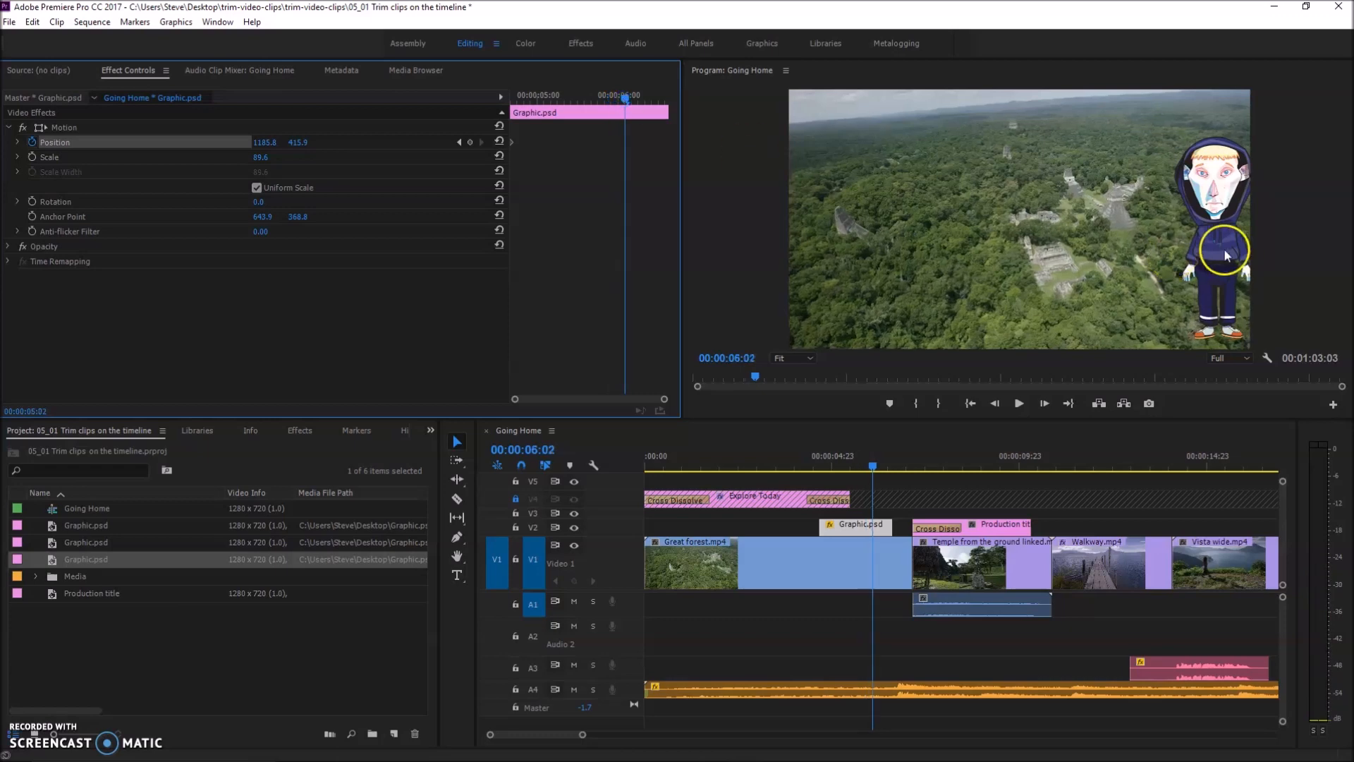
{"action": "left_click", "coordinate": [1217, 213]}
{"action": "left_click_drag", "start_coordinate": [1213, 215], "coordinate": [818, 217]}
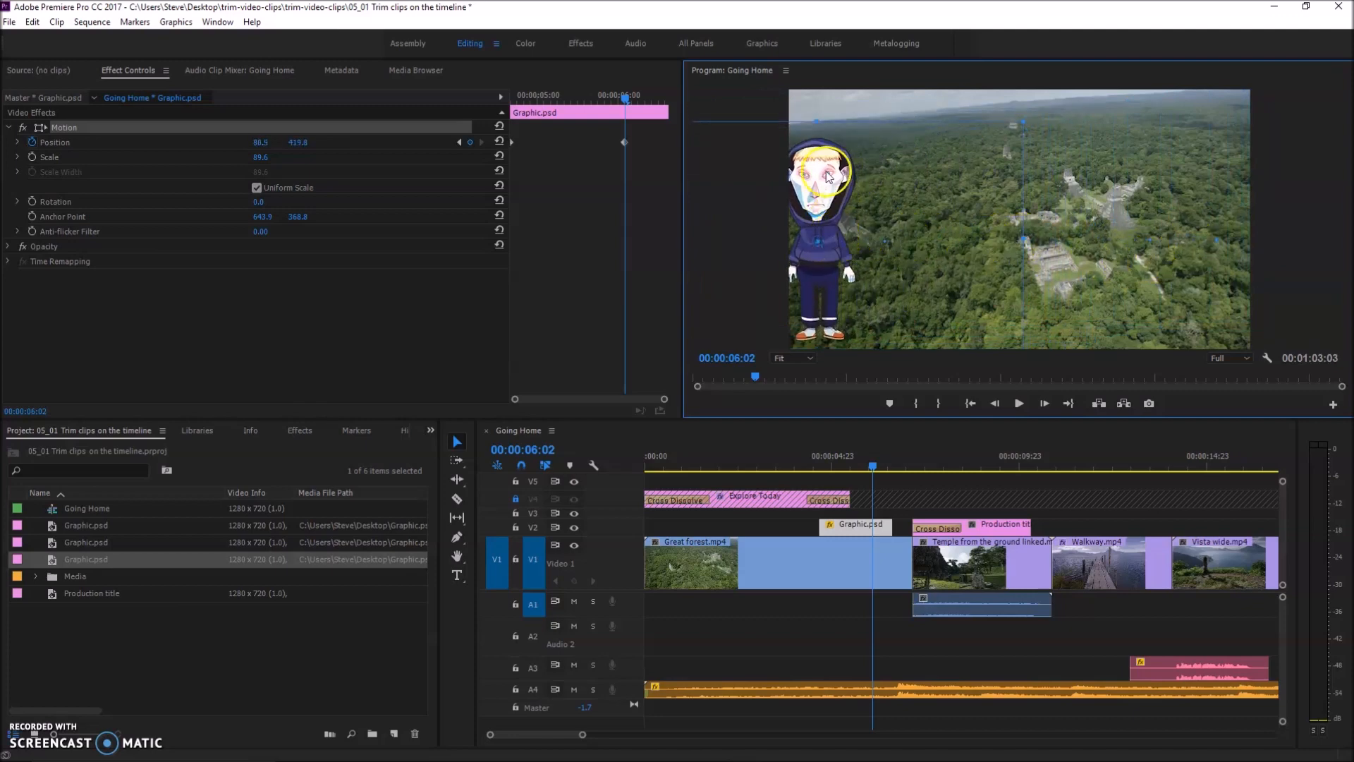
{"action": "left_click_drag", "start_coordinate": [829, 195], "coordinate": [827, 198]}
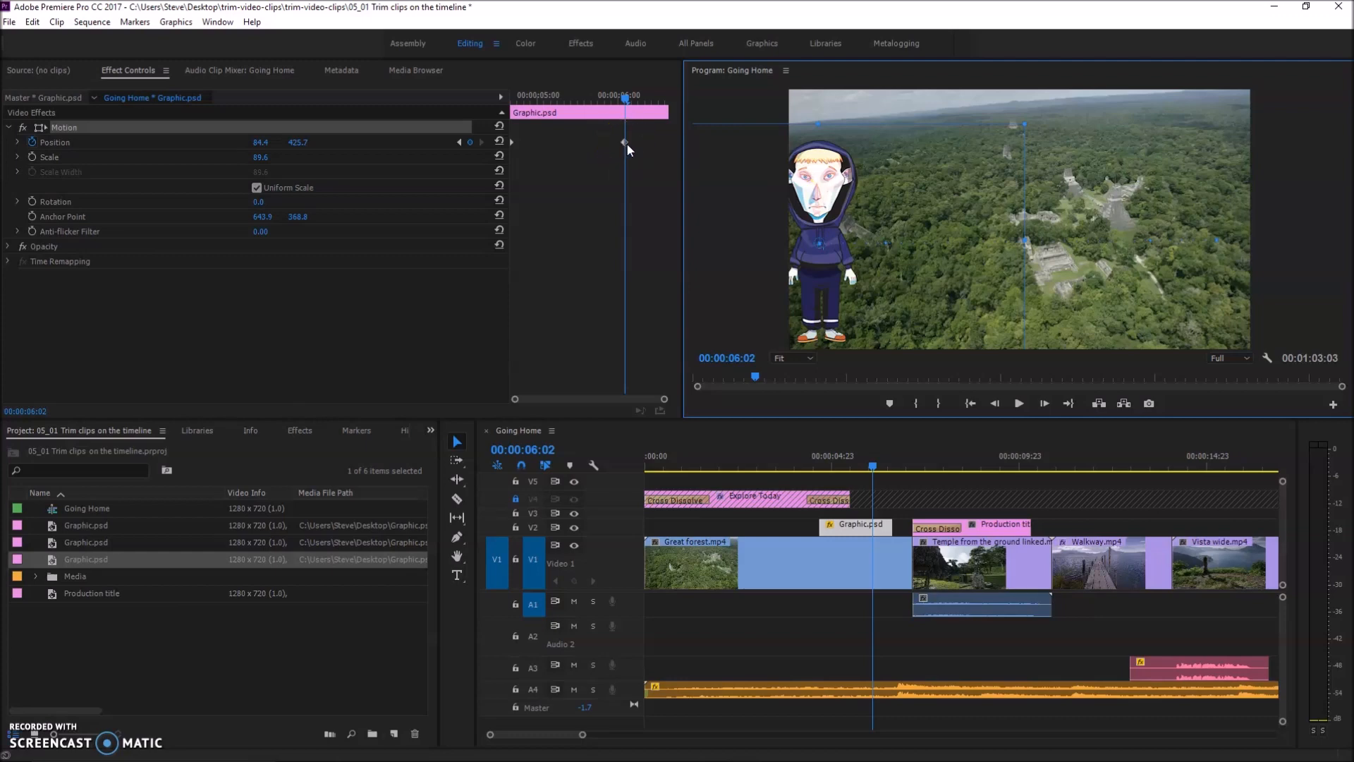
Scale the character graphic down to about 51% in the Program monitor
{"action": "mouse_move", "coordinate": [624, 93]}
{"action": "left_mouse_down"}
{"action": "mouse_move", "coordinate": [582, 102]}
{"action": "mouse_move", "coordinate": [599, 107]}
{"action": "mouse_move", "coordinate": [484, 88]}
{"action": "mouse_move", "coordinate": [625, 105]}
{"action": "left_mouse_up"}
{"action": "left_click", "coordinate": [909, 174]}
{"action": "left_click_drag", "start_coordinate": [1023, 128], "coordinate": [862, 164]}
Turn on Scale keyframing for the Graphic.psd clip at its start, 00:00:04:16
{"action": "left_click_drag", "start_coordinate": [630, 99], "coordinate": [501, 104]}
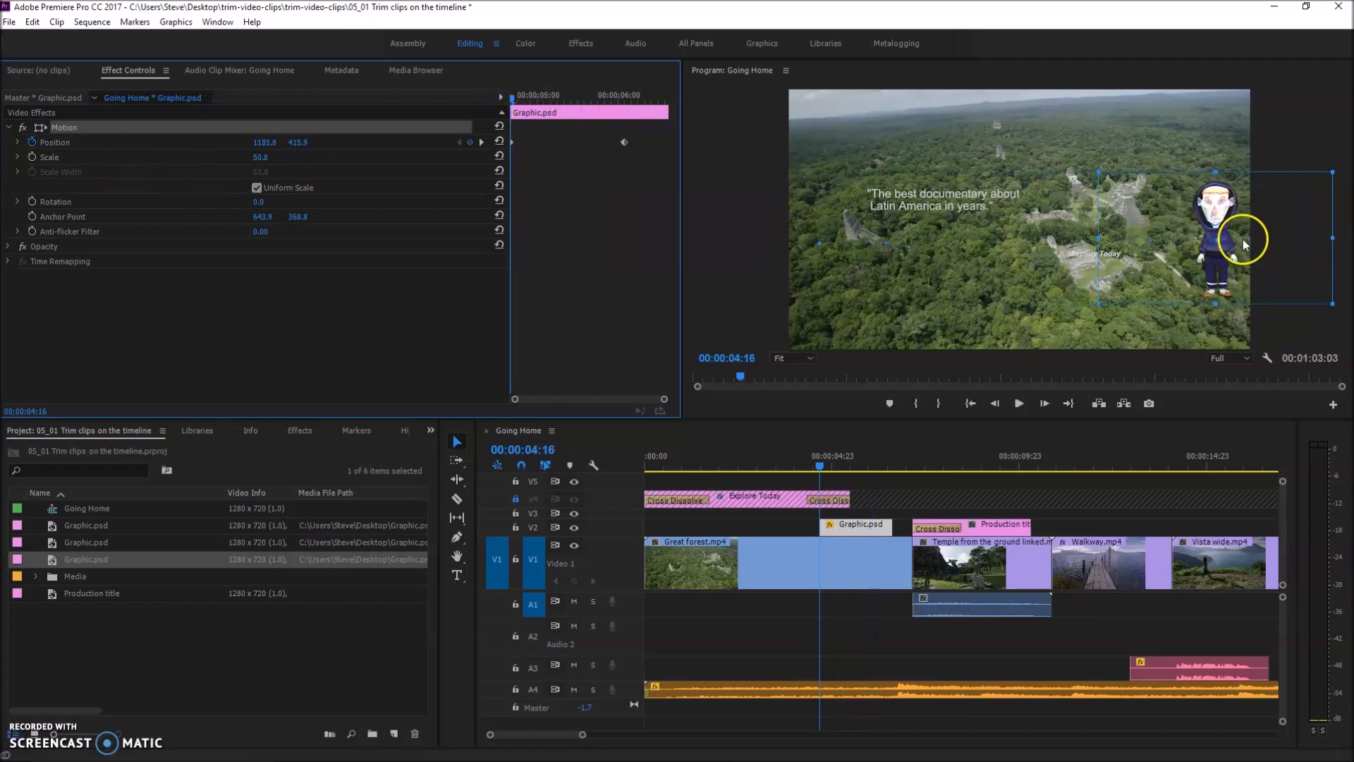
{"action": "left_click", "coordinate": [17, 156]}
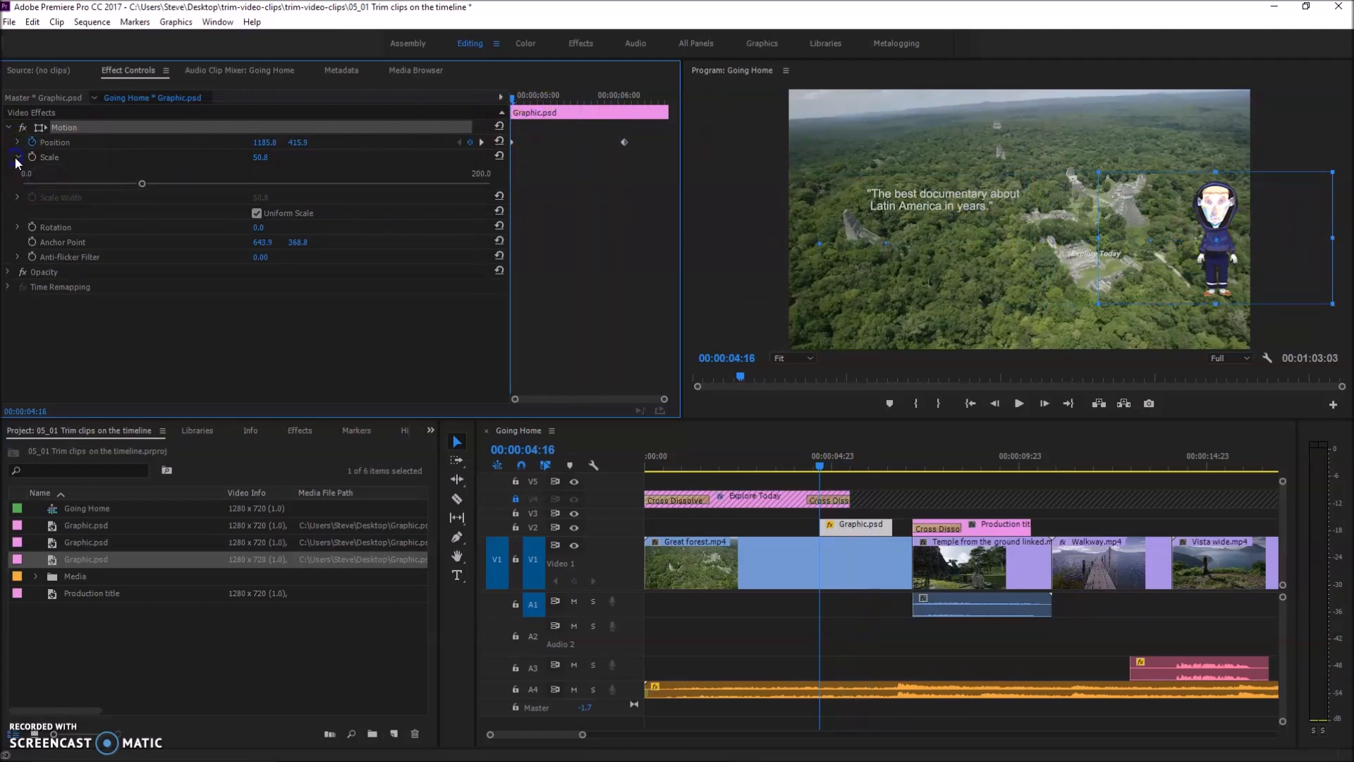
{"action": "left_click", "coordinate": [55, 158]}
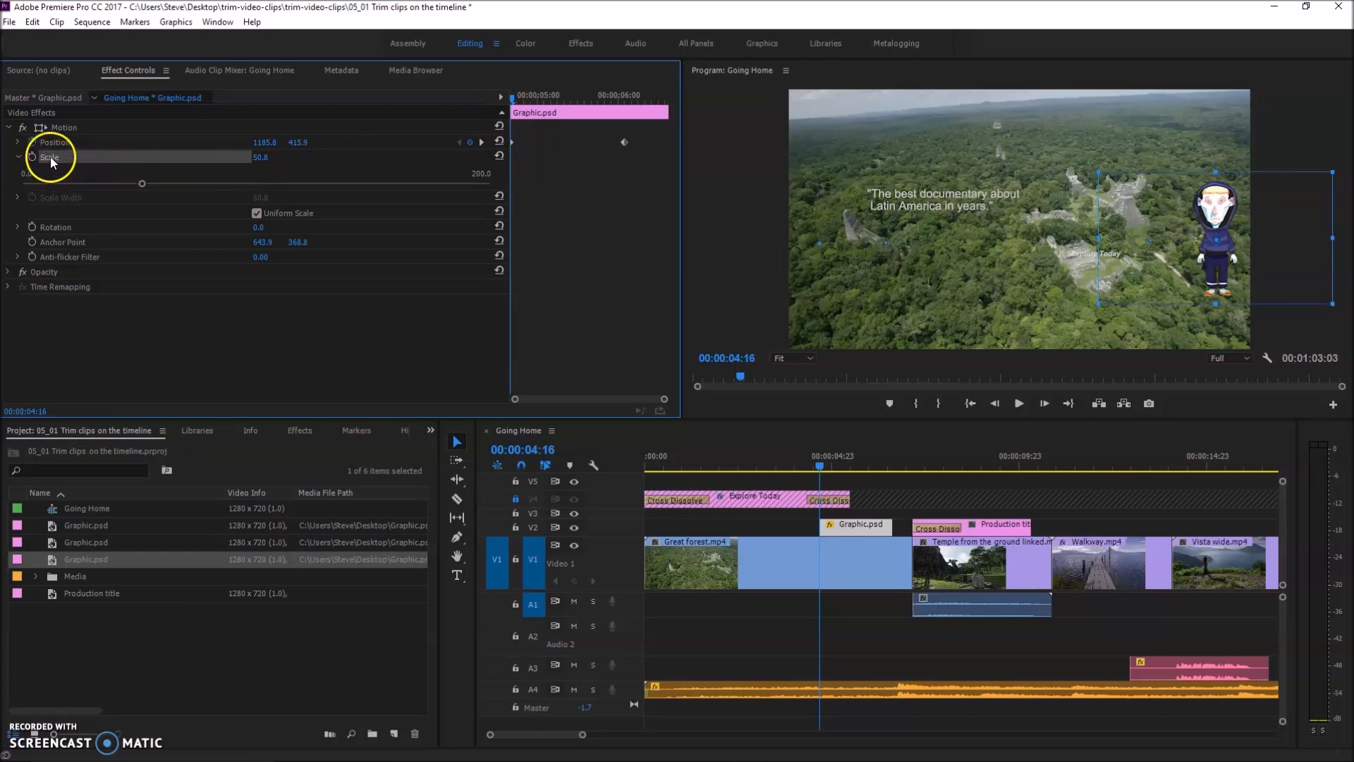
{"action": "left_click", "coordinate": [32, 155]}
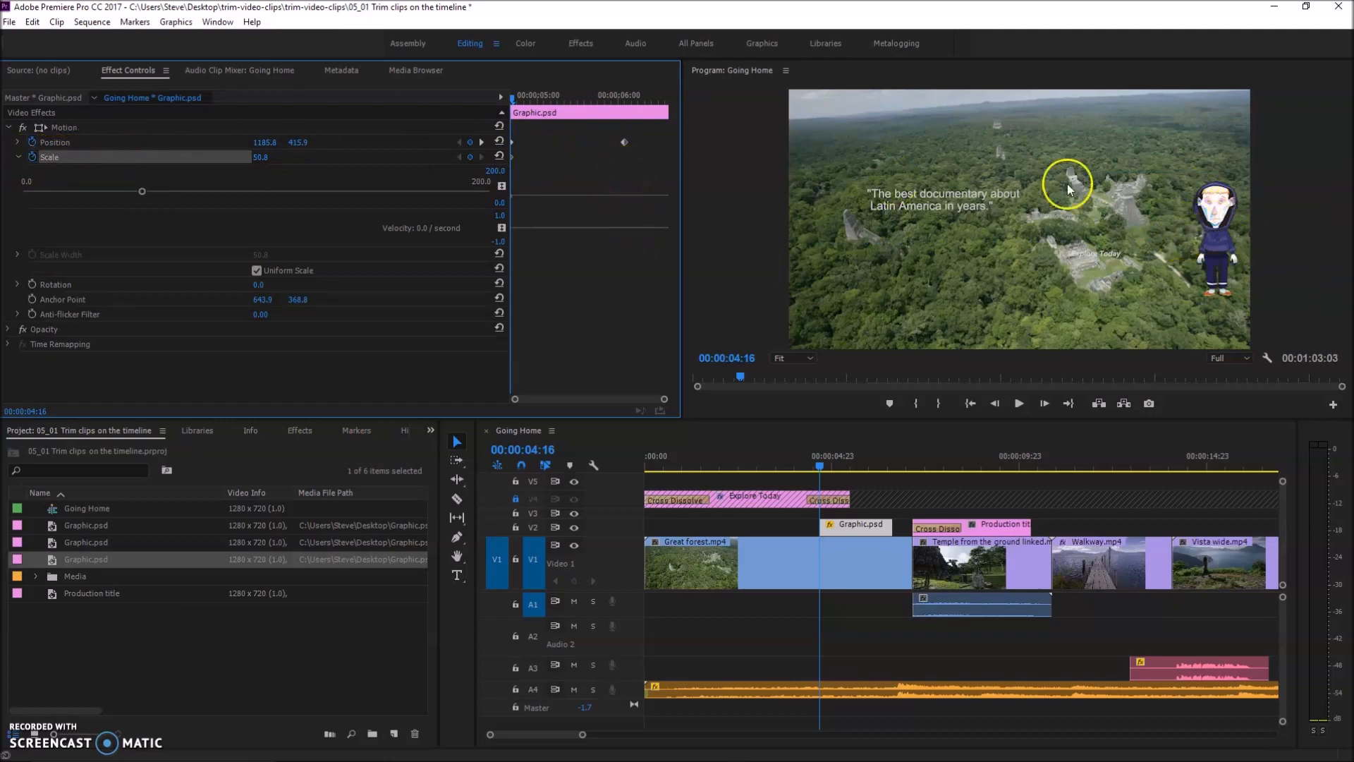
{"action": "left_click", "coordinate": [1205, 220]}
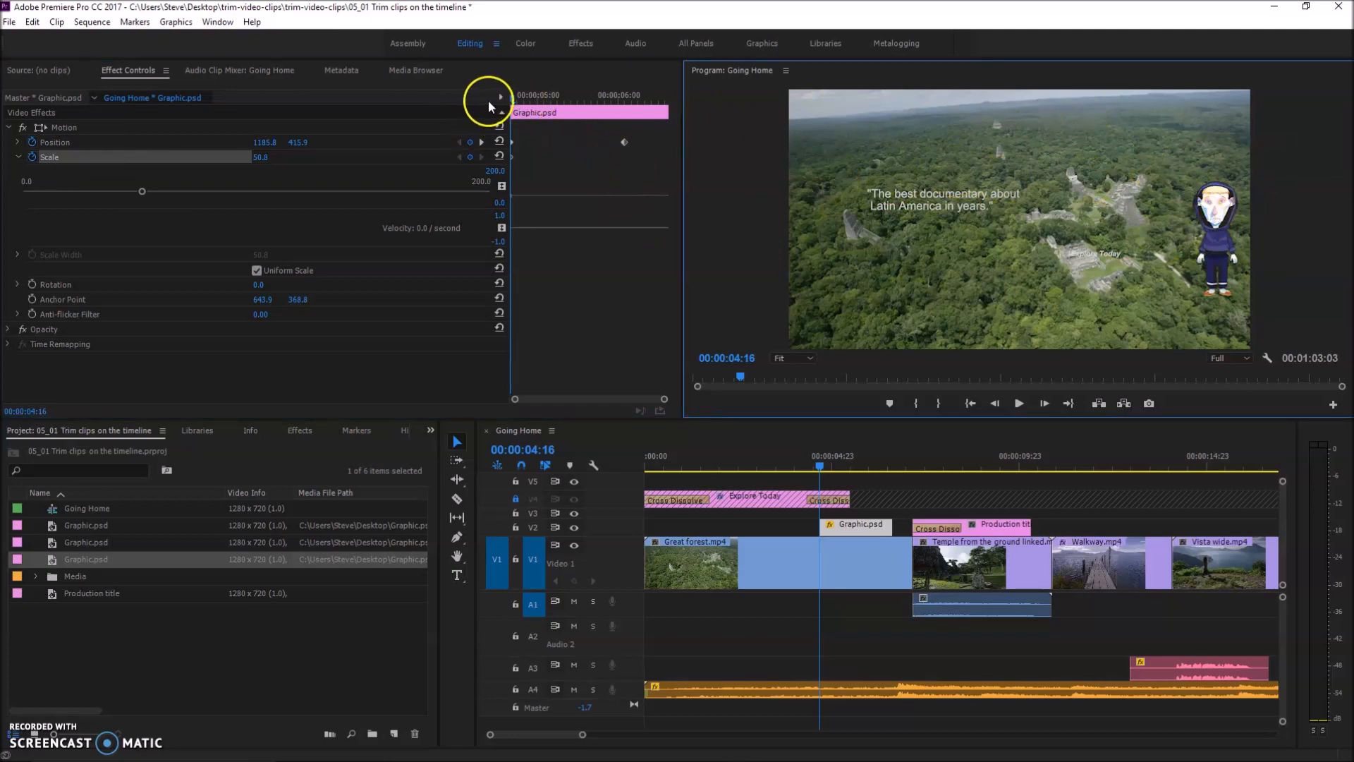
Add a Scale keyframe at 00:00:06:02 by enlarging the character to about 80%, and scrub the animation to check it
{"action": "left_click_drag", "start_coordinate": [513, 99], "coordinate": [625, 117]}
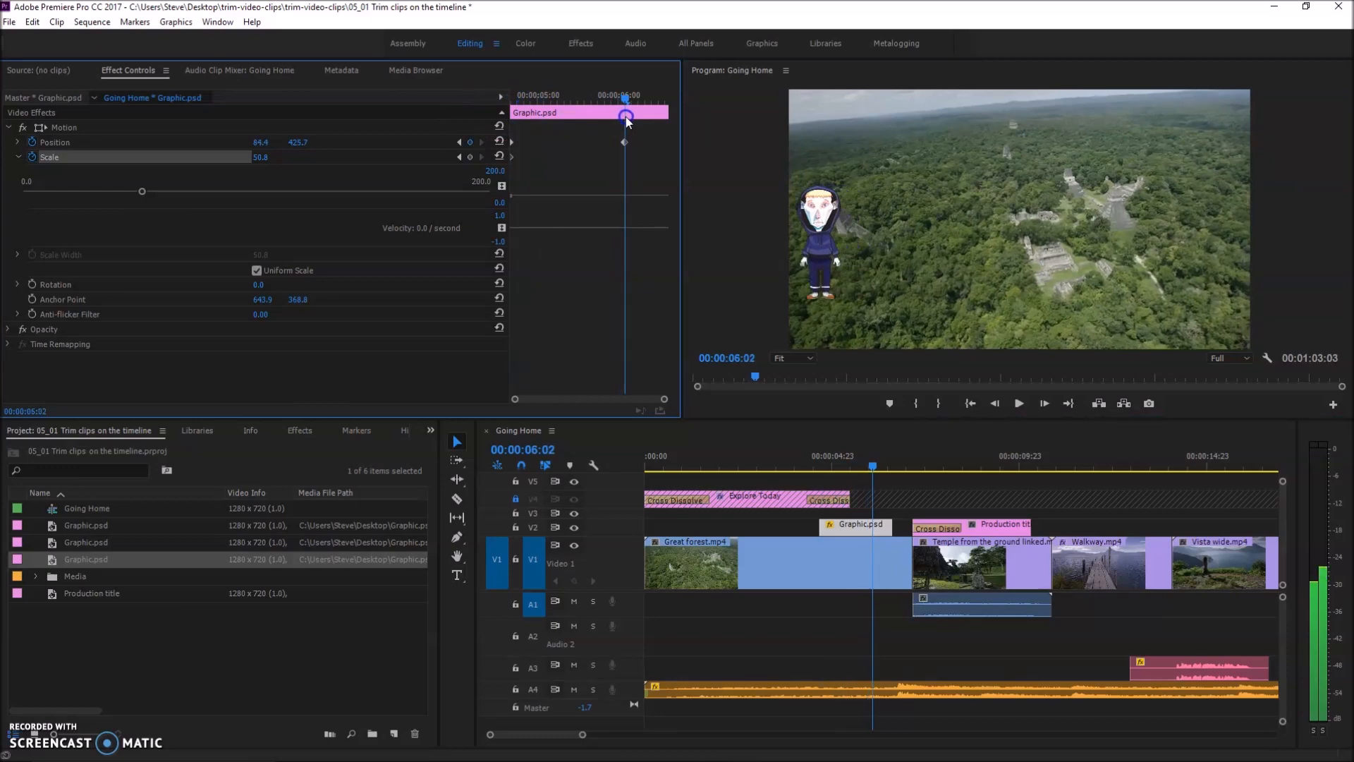
{"action": "left_click", "coordinate": [817, 206]}
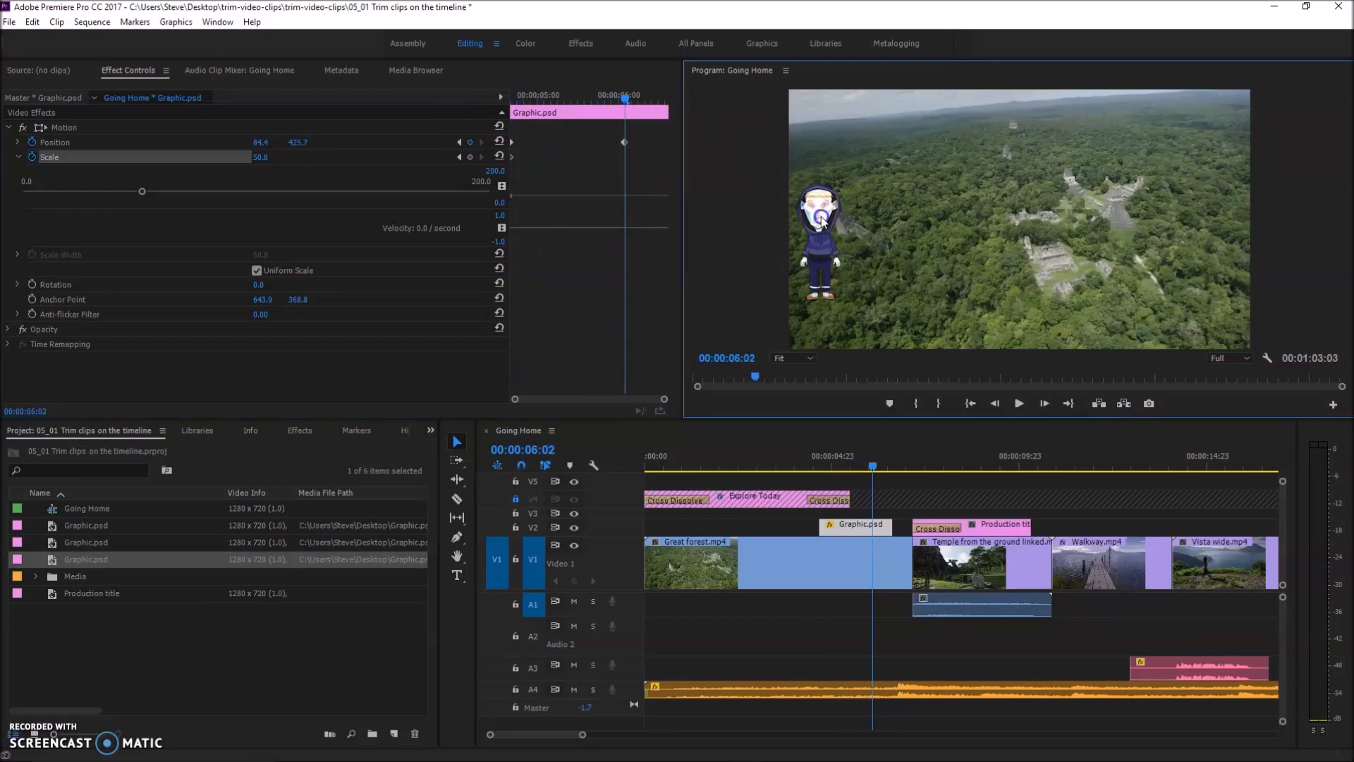
{"action": "left_click", "coordinate": [824, 225]}
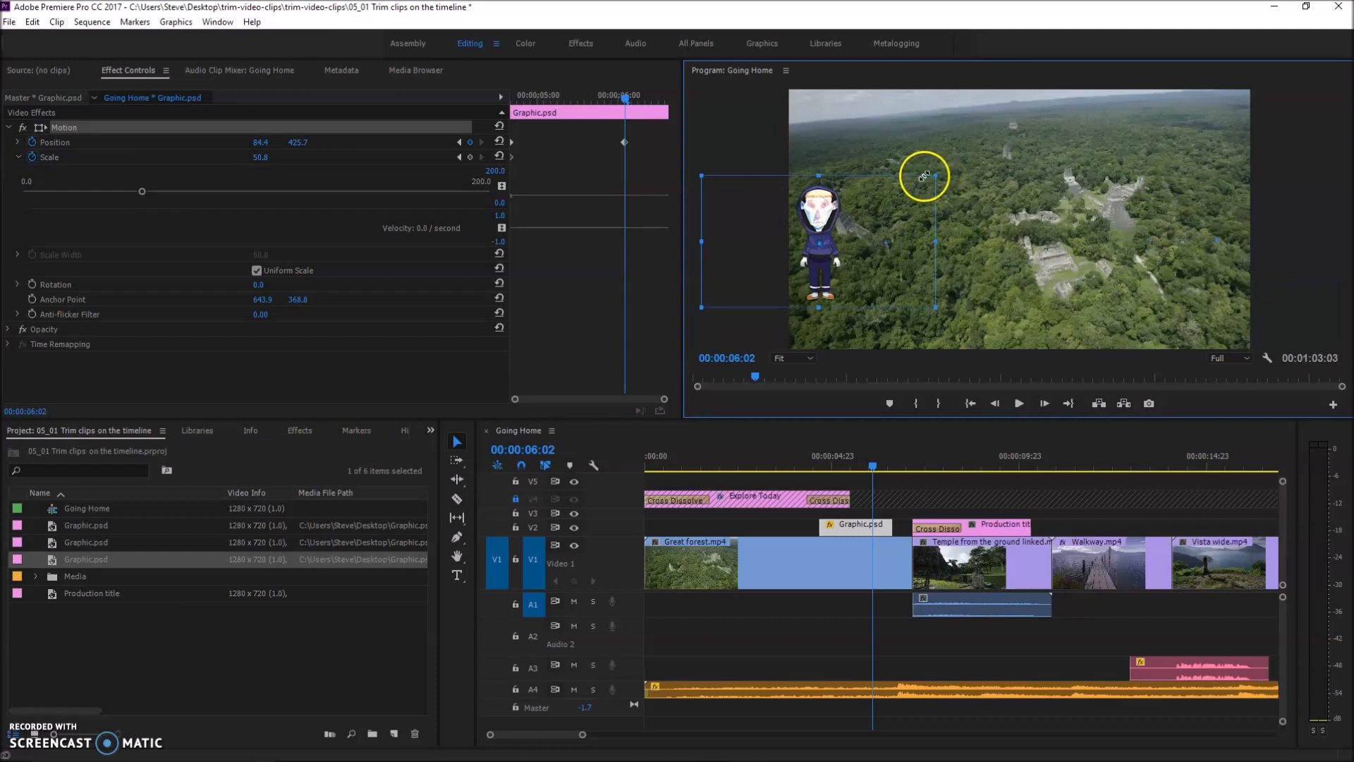
{"action": "left_click_drag", "start_coordinate": [938, 175], "coordinate": [1046, 139]}
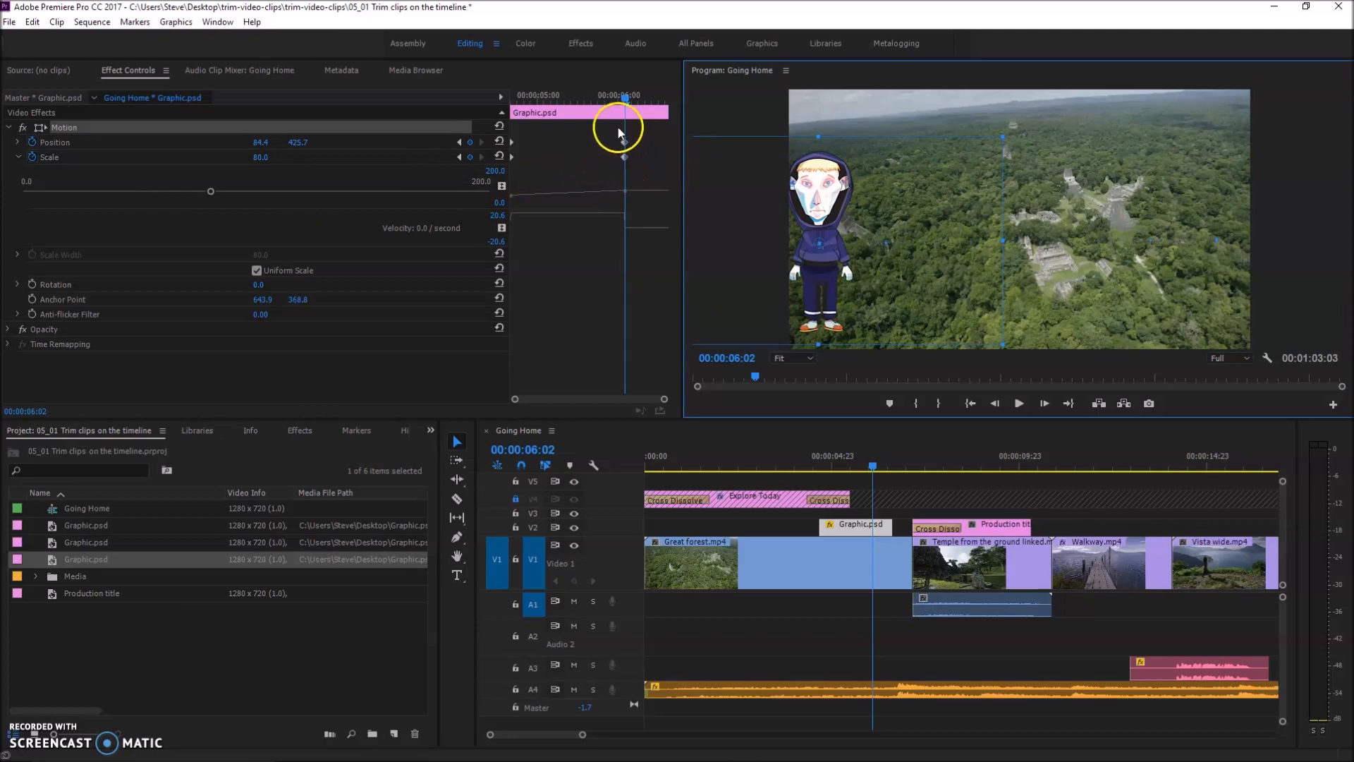
{"action": "left_click", "coordinate": [612, 99]}
{"action": "mouse_move", "coordinate": [612, 98]}
{"action": "left_mouse_down"}
{"action": "mouse_move", "coordinate": [503, 99]}
{"action": "mouse_move", "coordinate": [625, 113]}
{"action": "left_mouse_up"}
{"action": "left_click", "coordinate": [985, 263]}
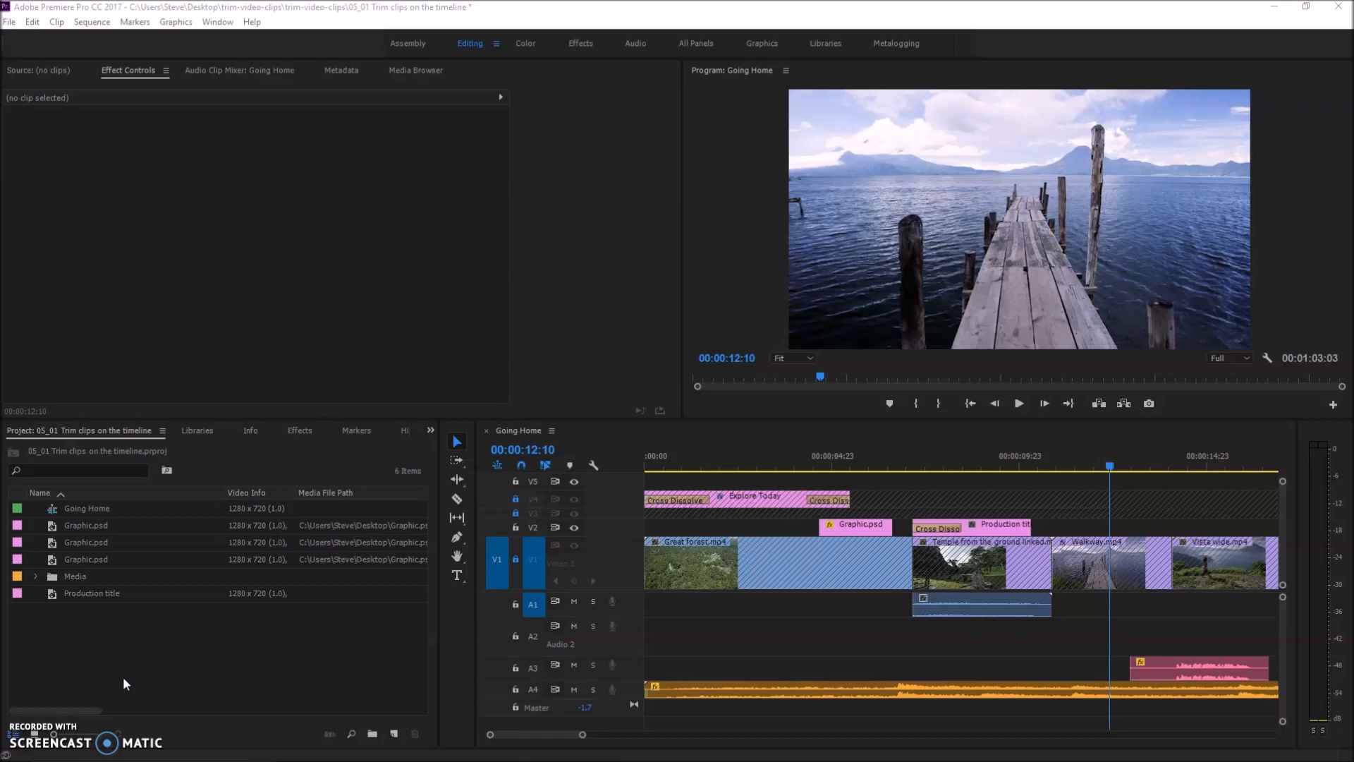
Switch to the walk cycle document in Adobe Animate and scrub its motion tween back to about mid-path
{"action": "mouse_move", "coordinate": [503, 758]}
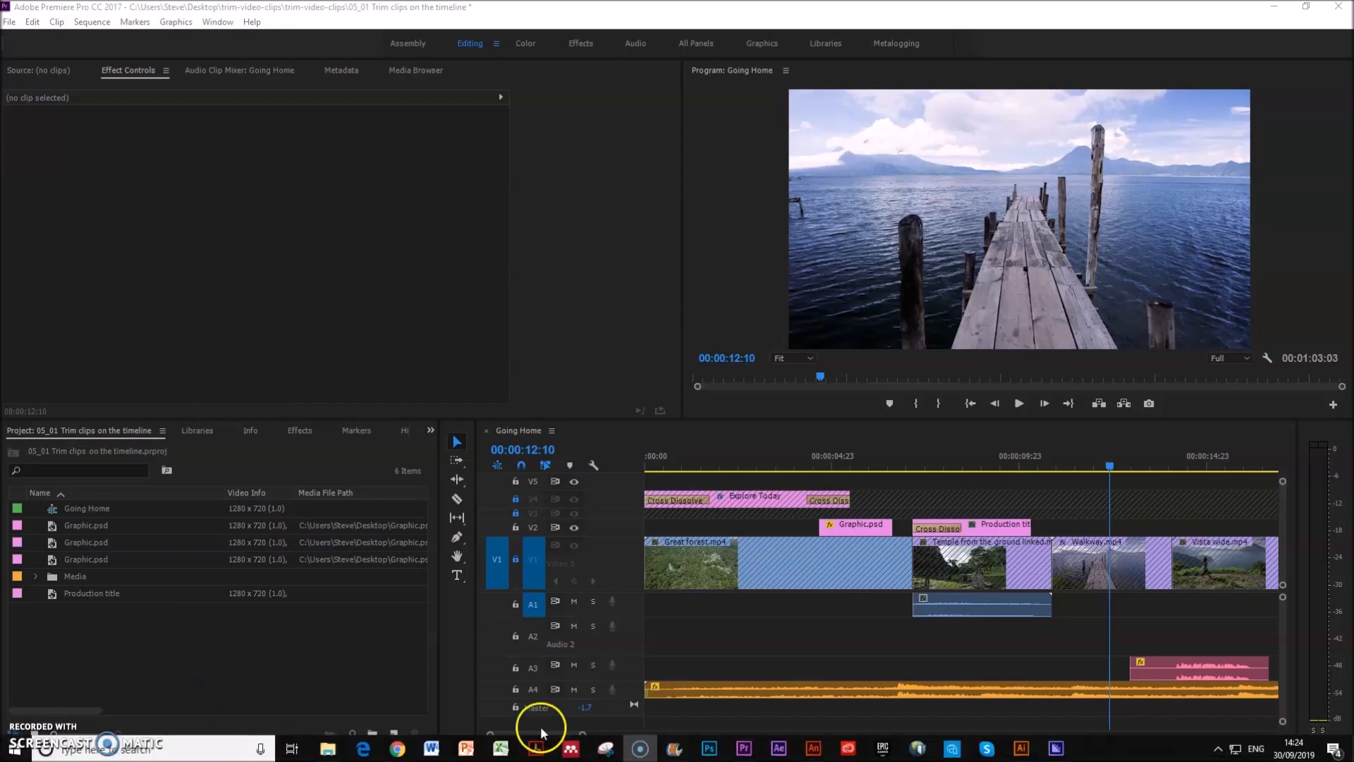
{"action": "mouse_move", "coordinate": [813, 753]}
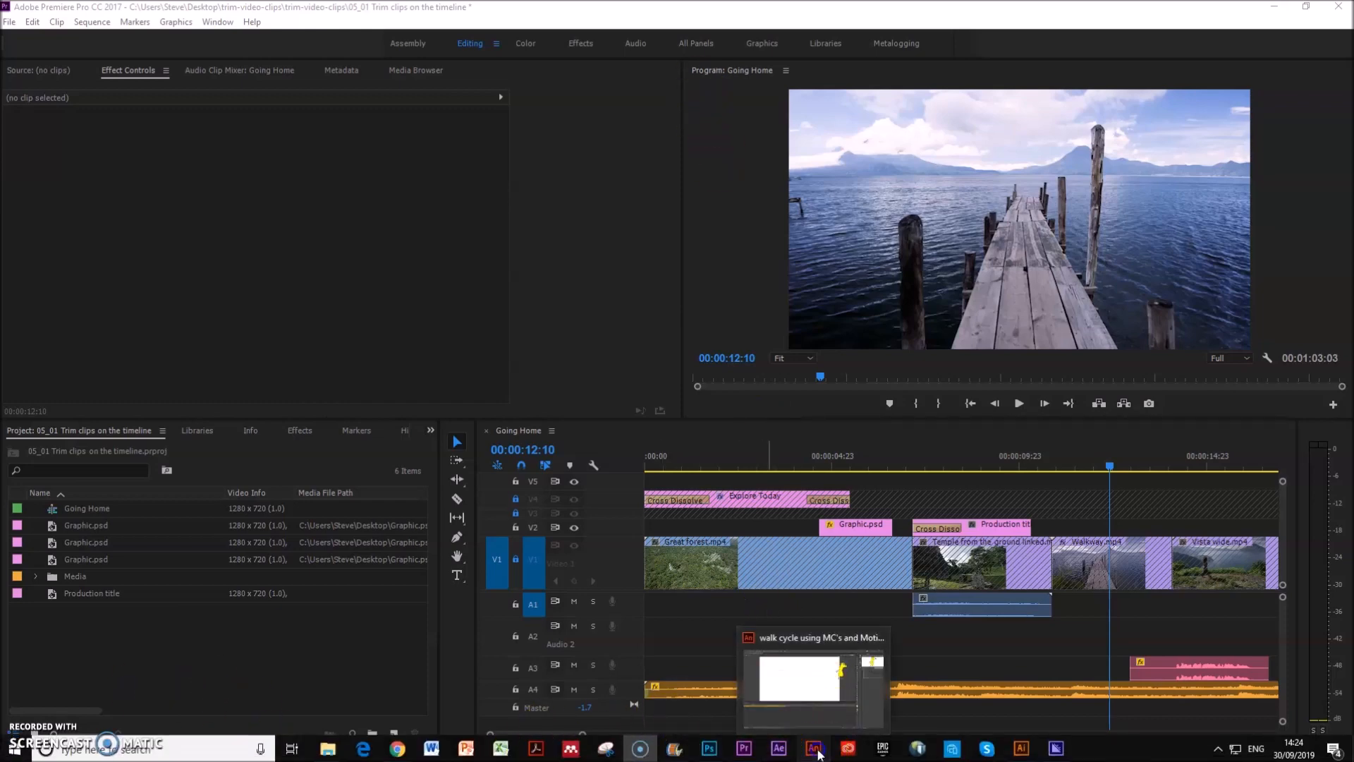
{"action": "left_click", "coordinate": [835, 720]}
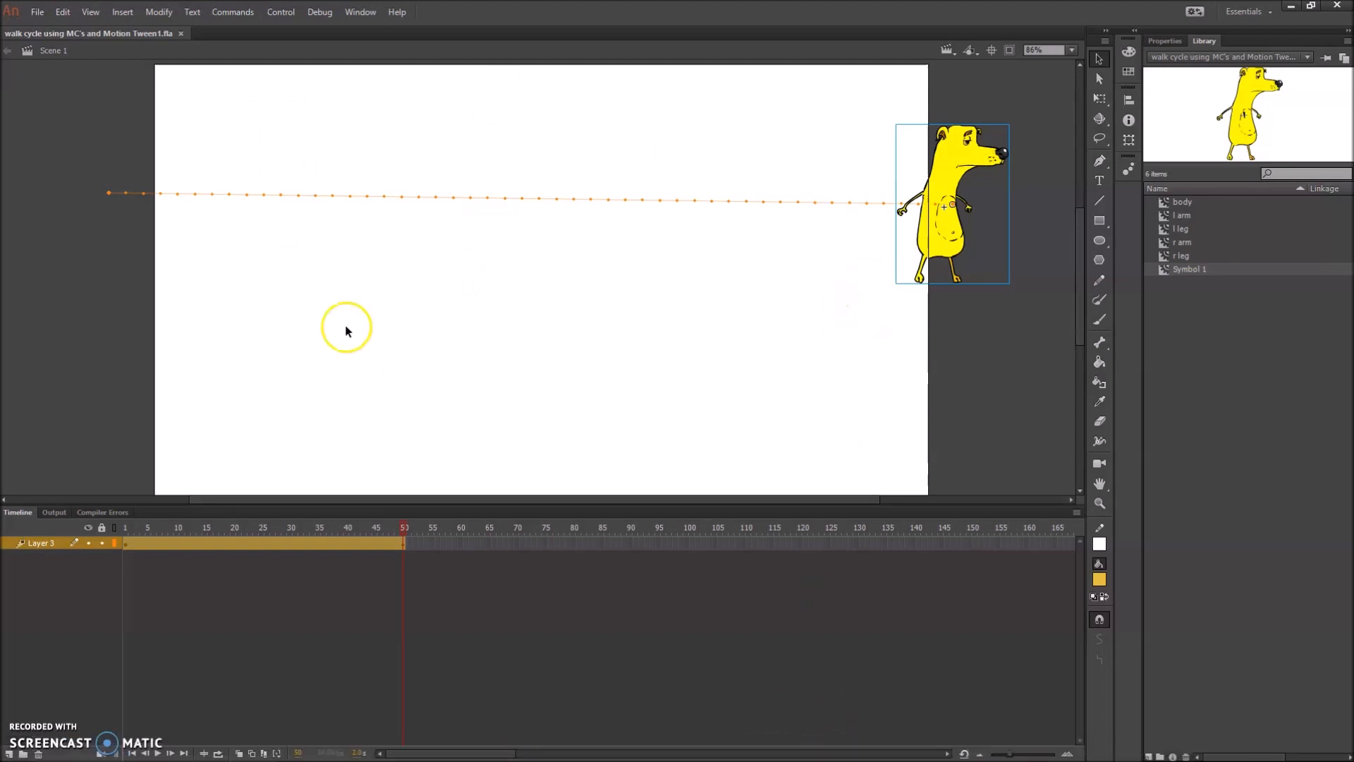
{"action": "left_click_drag", "start_coordinate": [404, 533], "coordinate": [267, 522]}
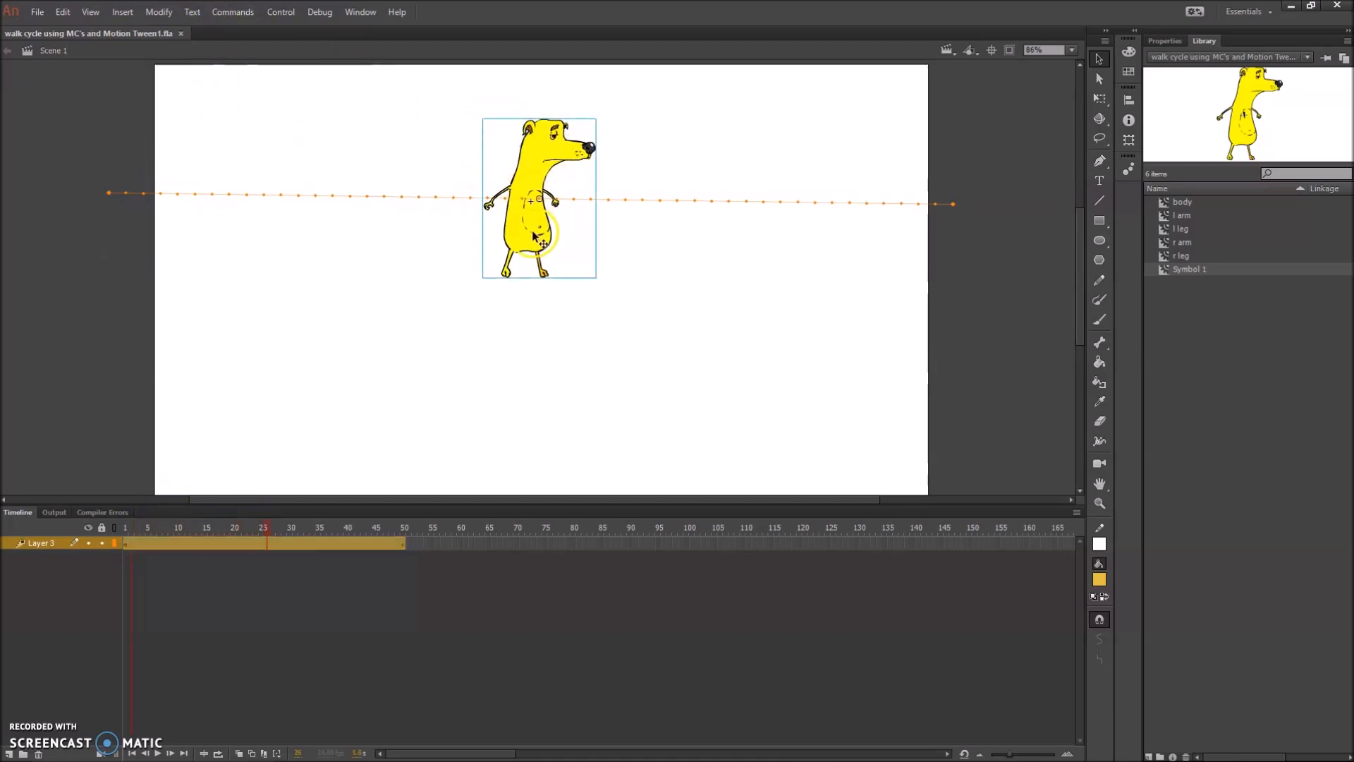
Look inside the yellow character's Symbol 1 at its first timeline frames and return to Scene 1
{"action": "double_click", "coordinate": [553, 140]}
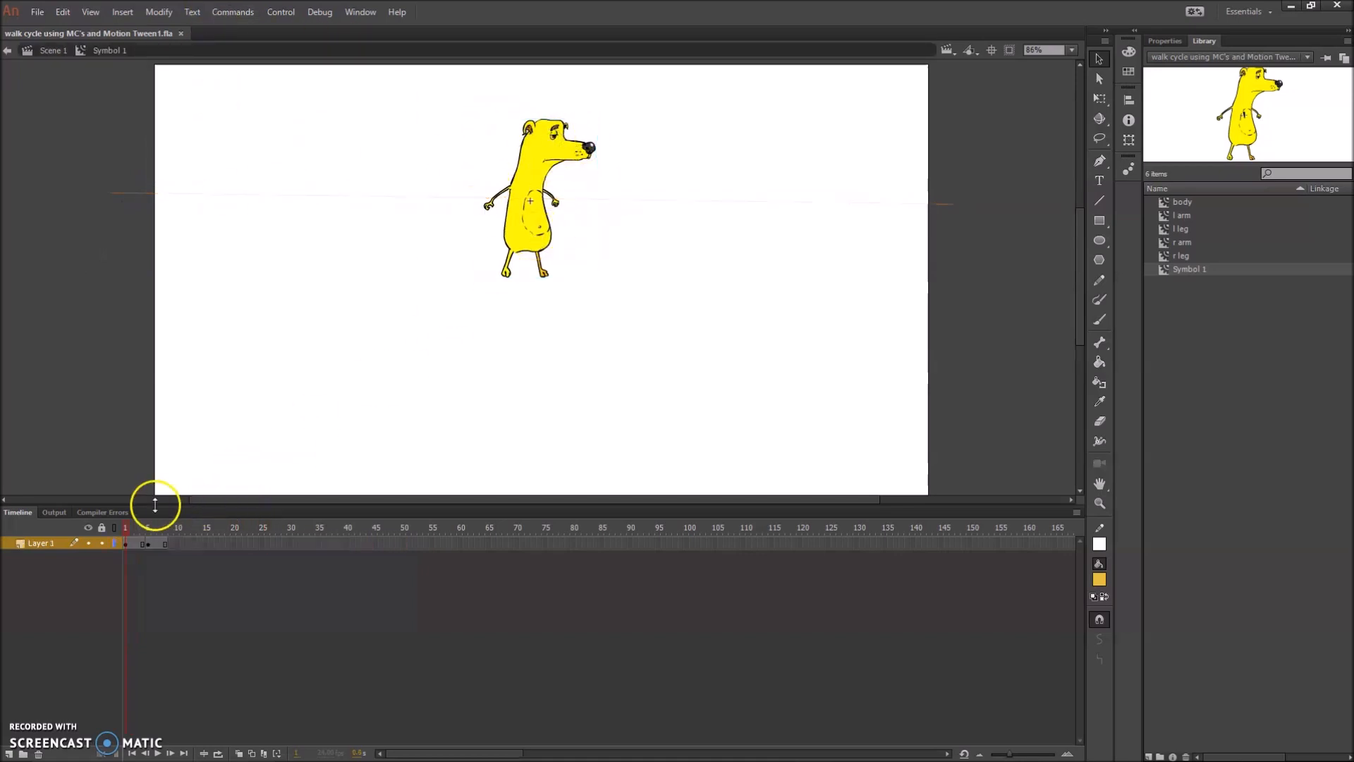
{"action": "left_click", "coordinate": [128, 529]}
{"action": "left_click", "coordinate": [51, 50]}
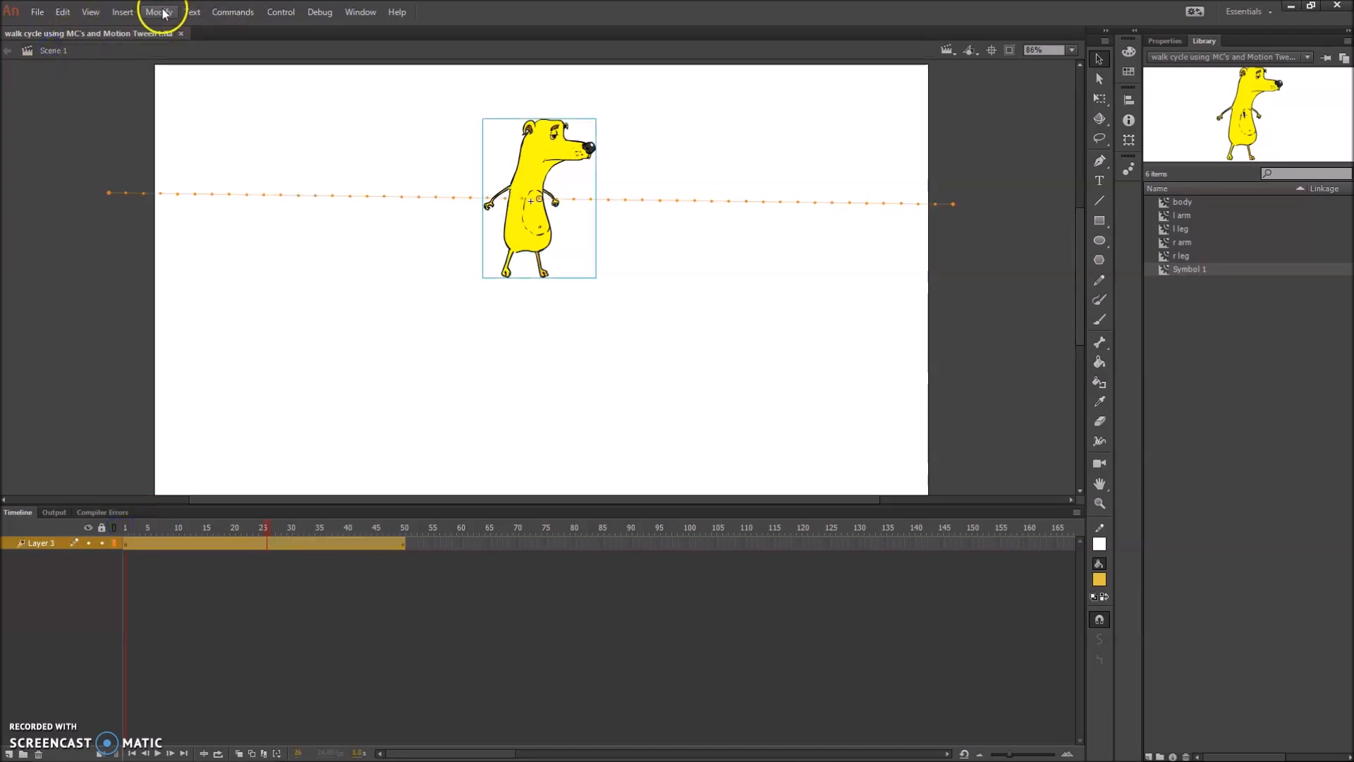
Preview the walk cycle by testing Scene 1, and close the preview
{"action": "left_click", "coordinate": [281, 12]}
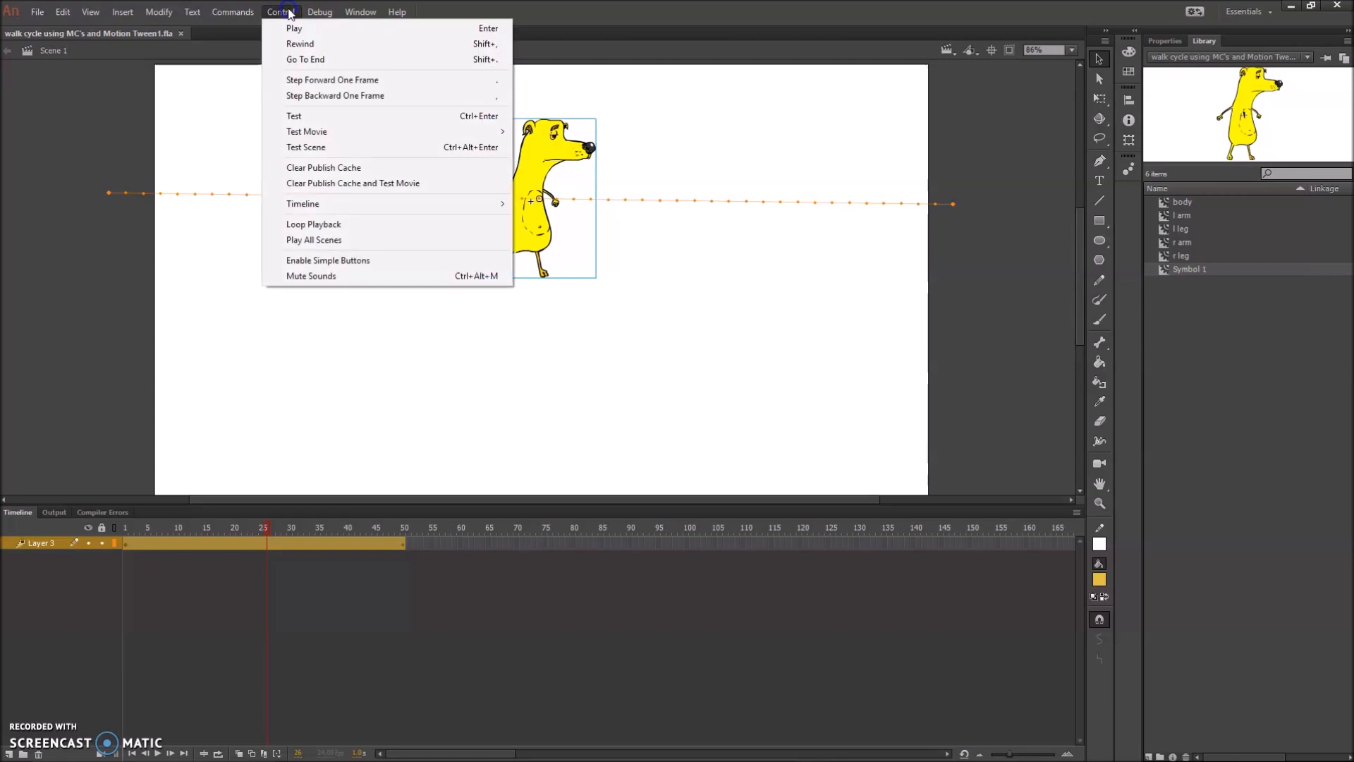
{"action": "left_click", "coordinate": [310, 146]}
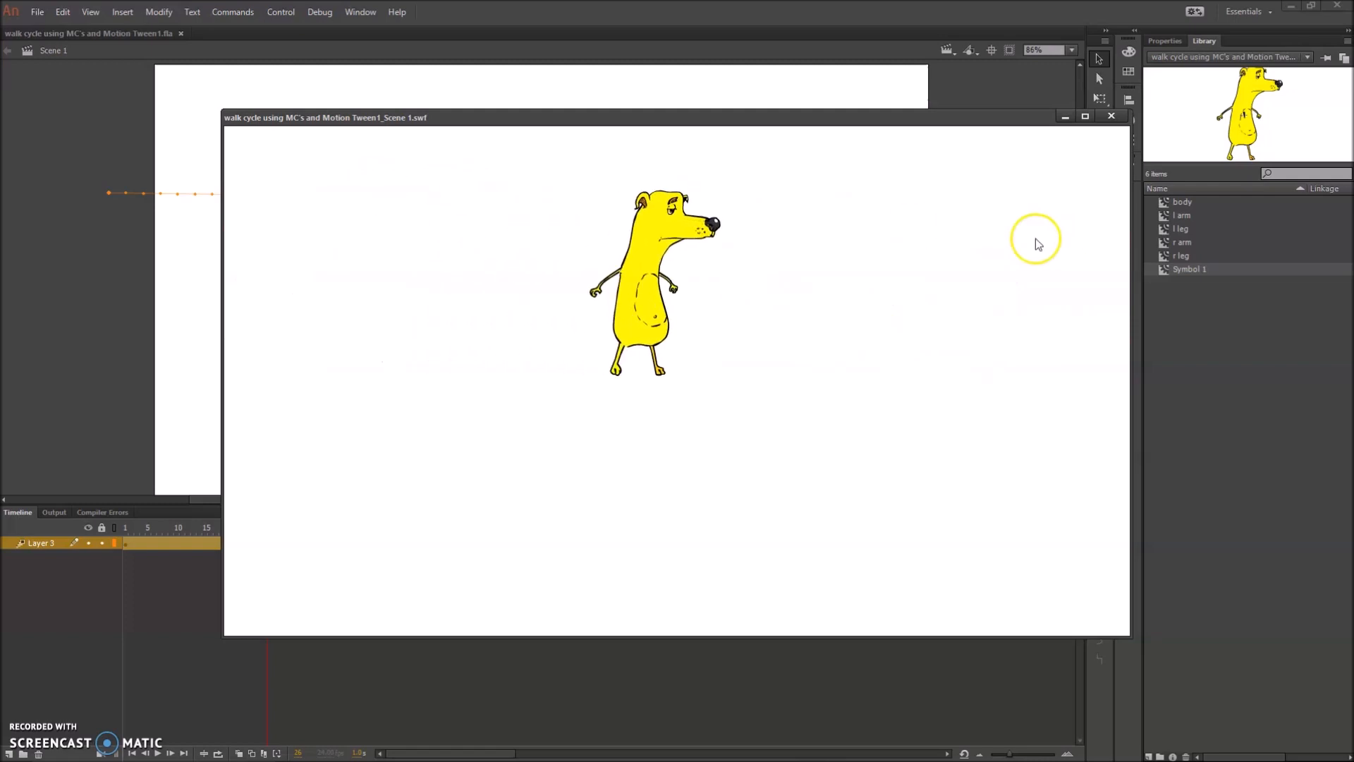
{"action": "left_click", "coordinate": [1112, 117]}
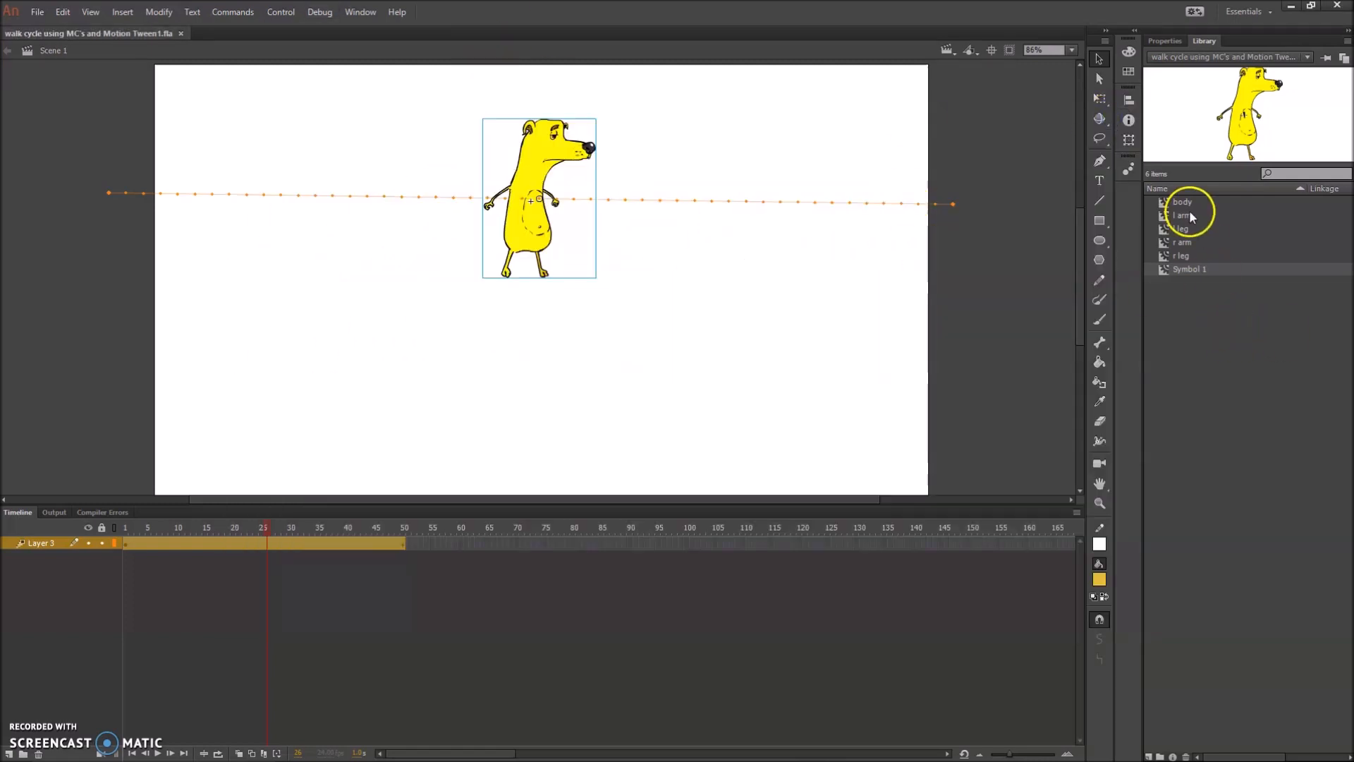
Set the walk cycle document's frame rate to 23.98, switching to Premiere Pro to check that the settings match the video project
{"action": "left_click", "coordinate": [158, 12]}
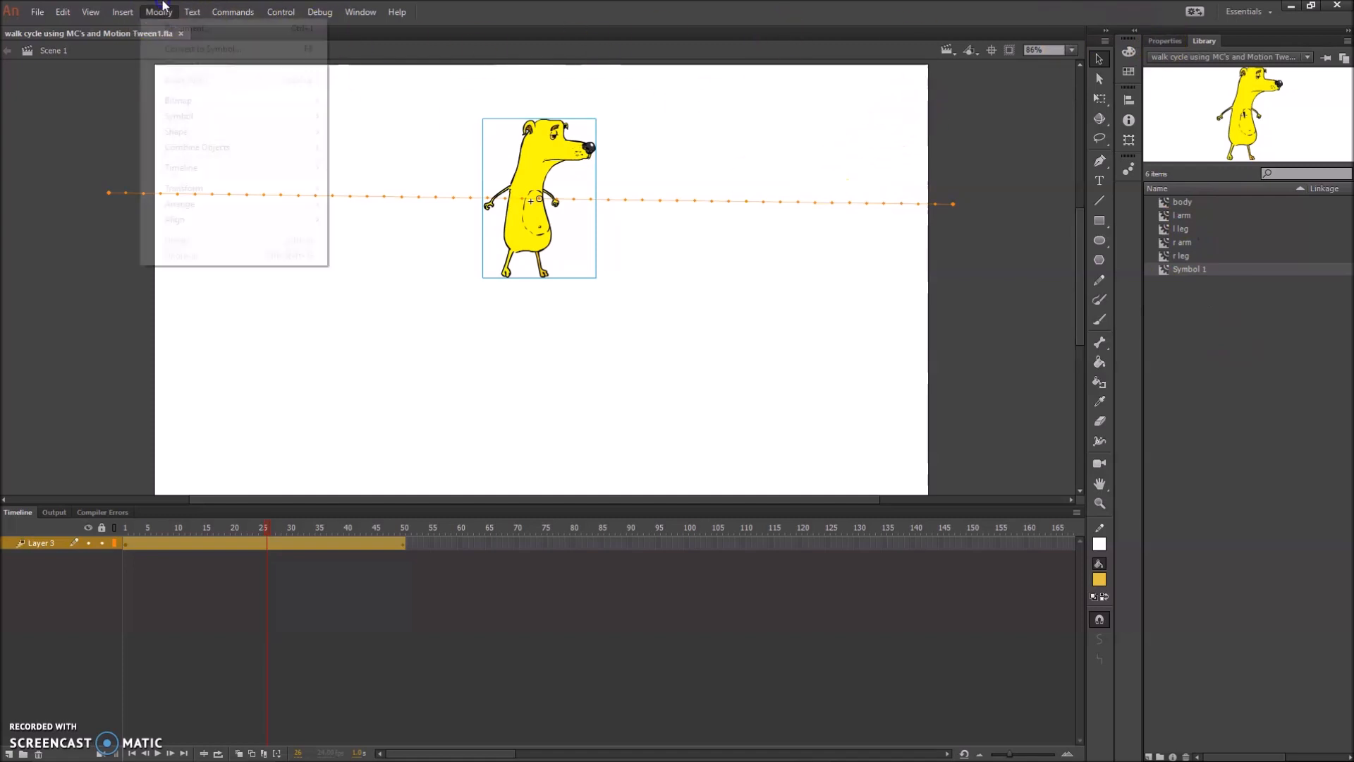
{"action": "left_click", "coordinate": [179, 29]}
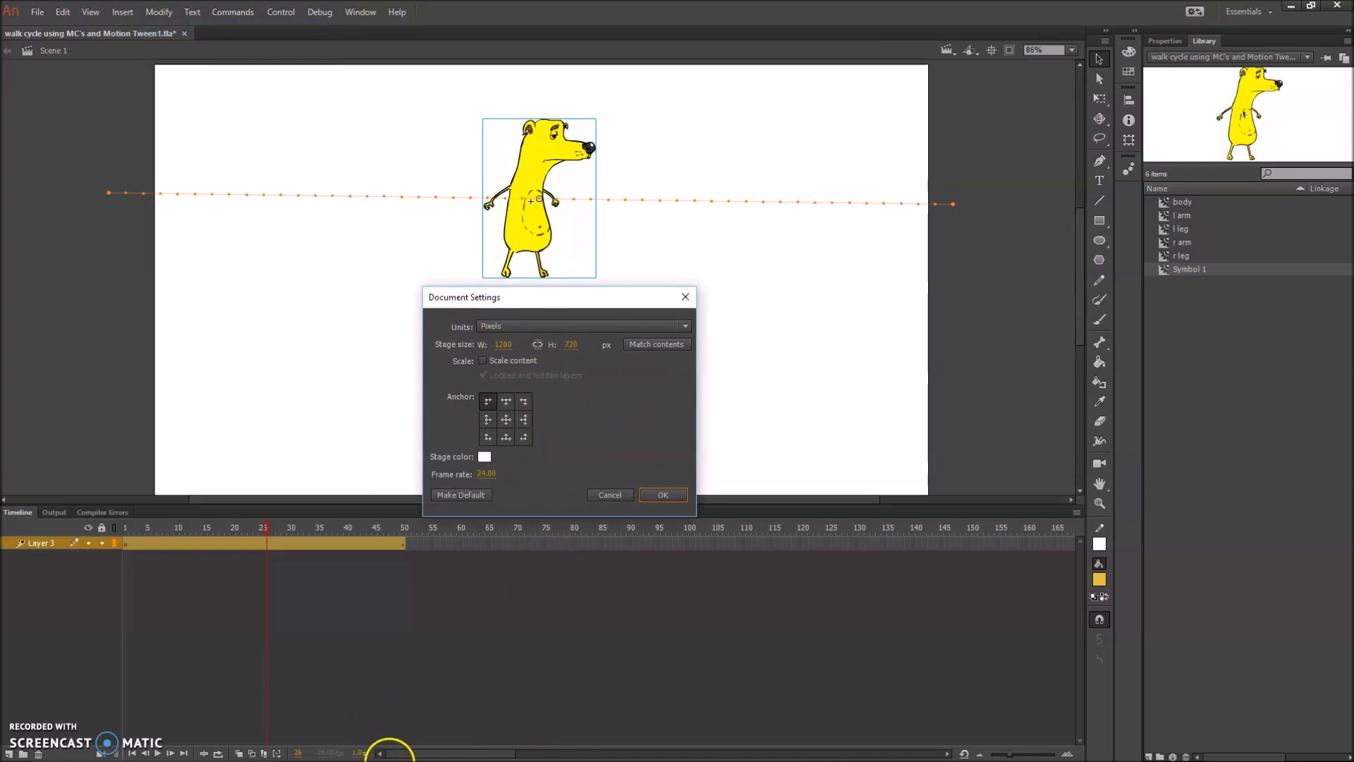
{"action": "mouse_move", "coordinate": [392, 753]}
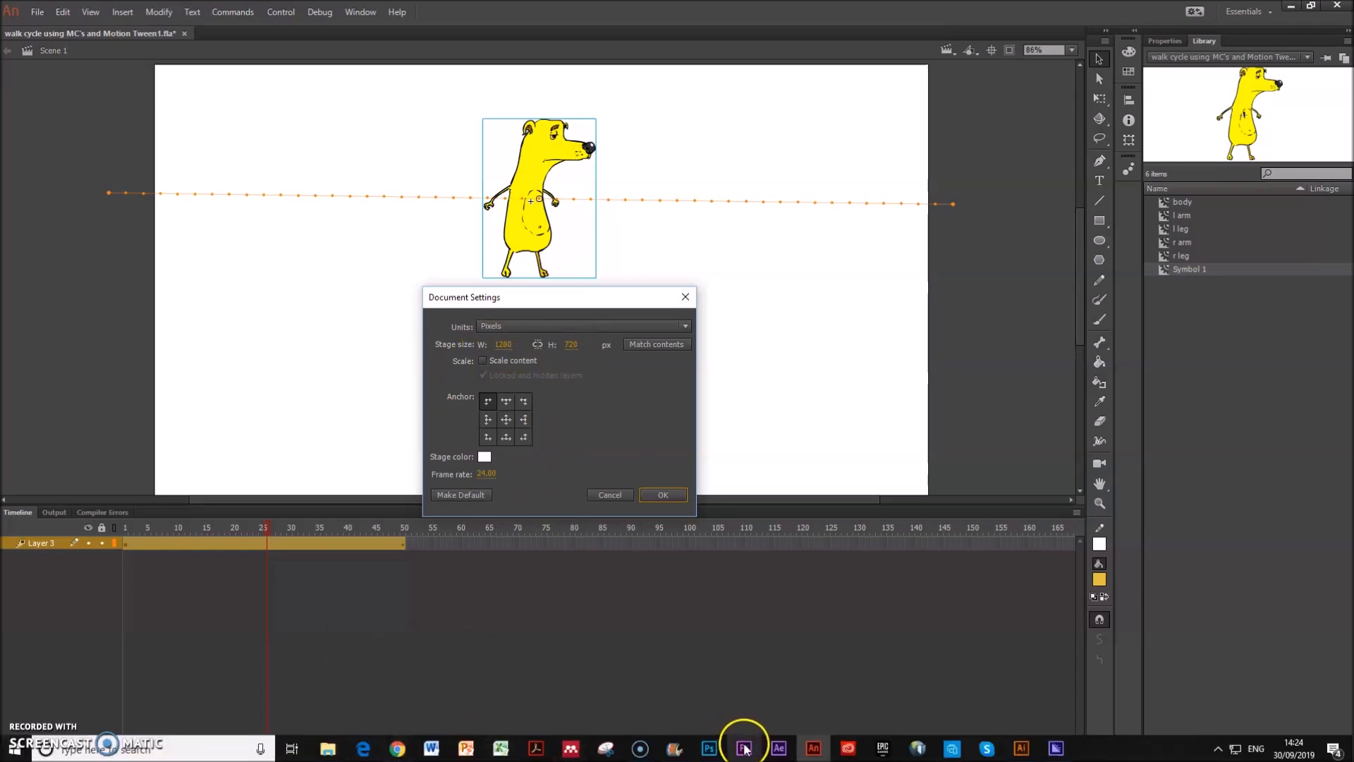
{"action": "left_click", "coordinate": [752, 754]}
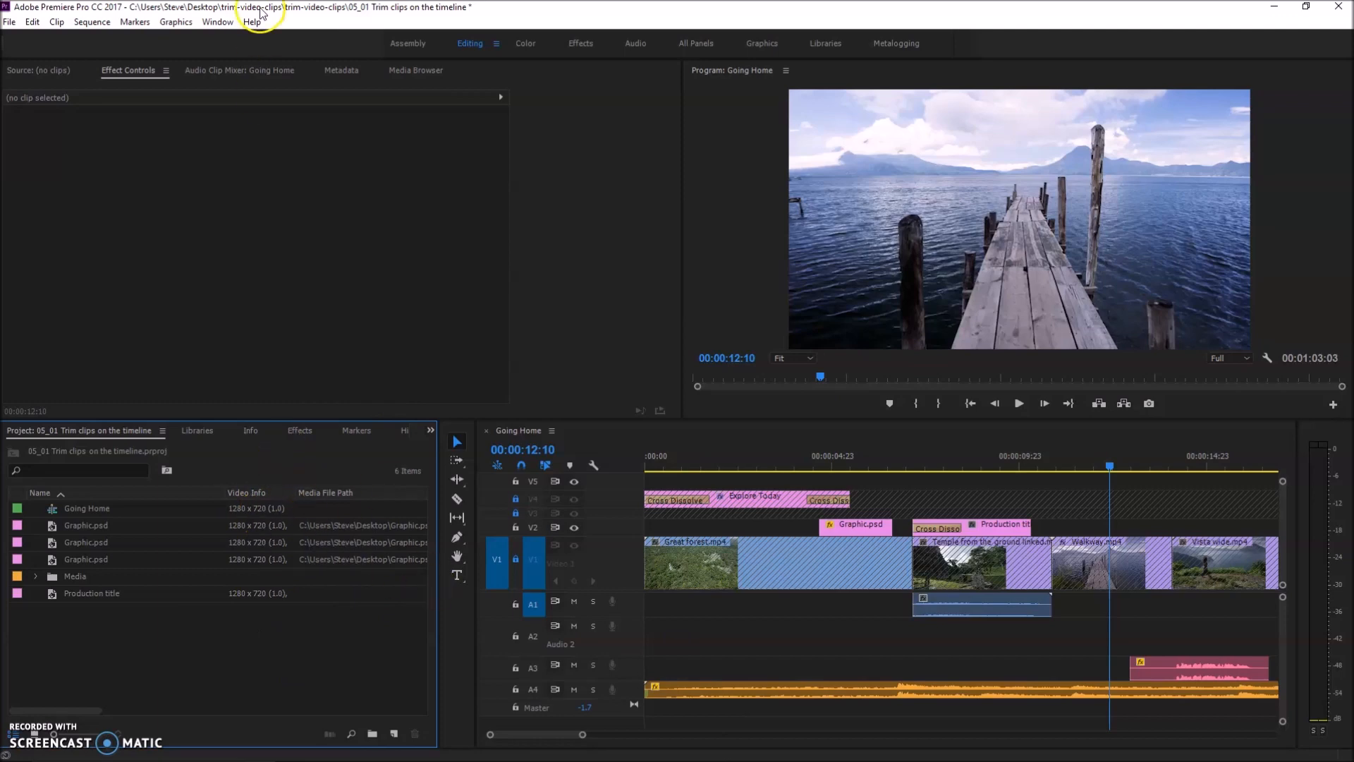
{"action": "mouse_move", "coordinate": [261, 759]}
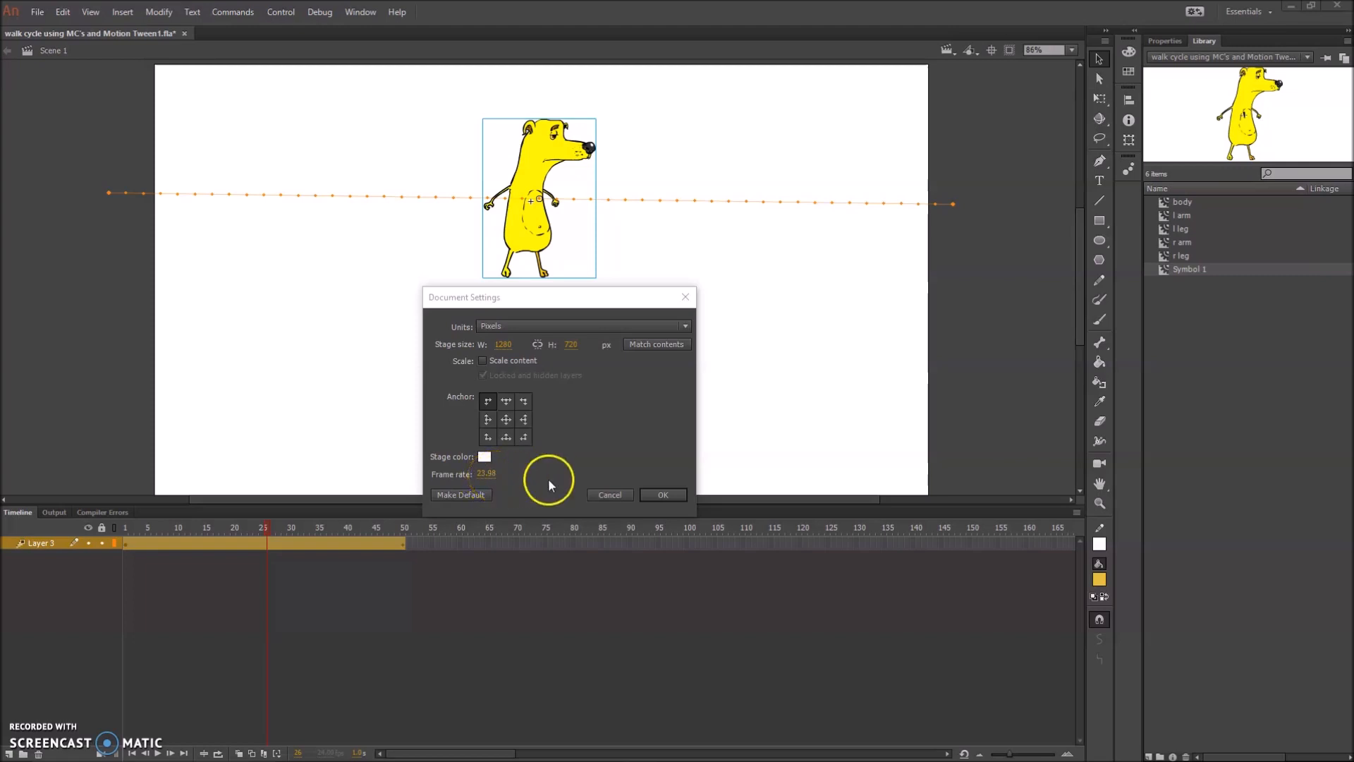
{"action": "left_click", "coordinate": [662, 495]}
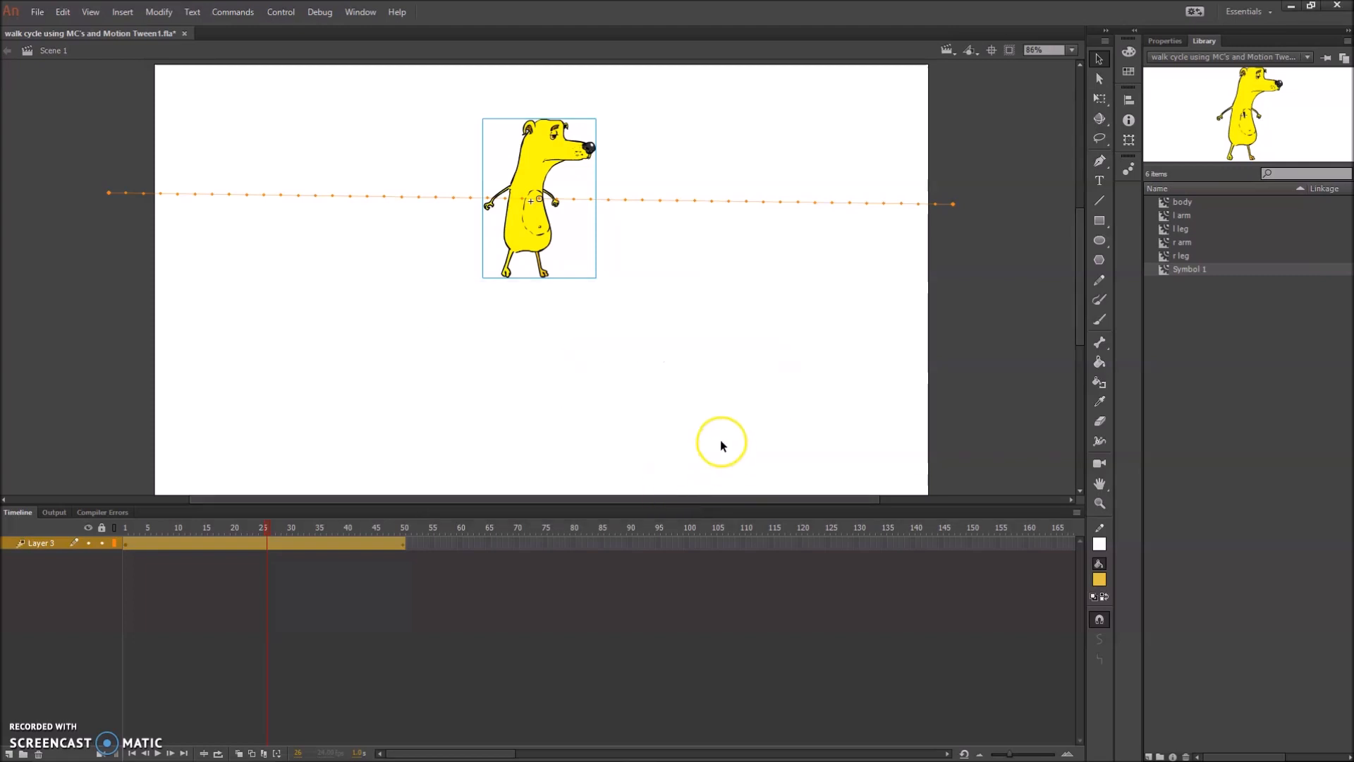
Export the walk cycle as a 1280 x 720 video, walk cycle using MC's and Motion Tween1.mov on the Desktop, ignoring the stage color
{"action": "left_click", "coordinate": [38, 12]}
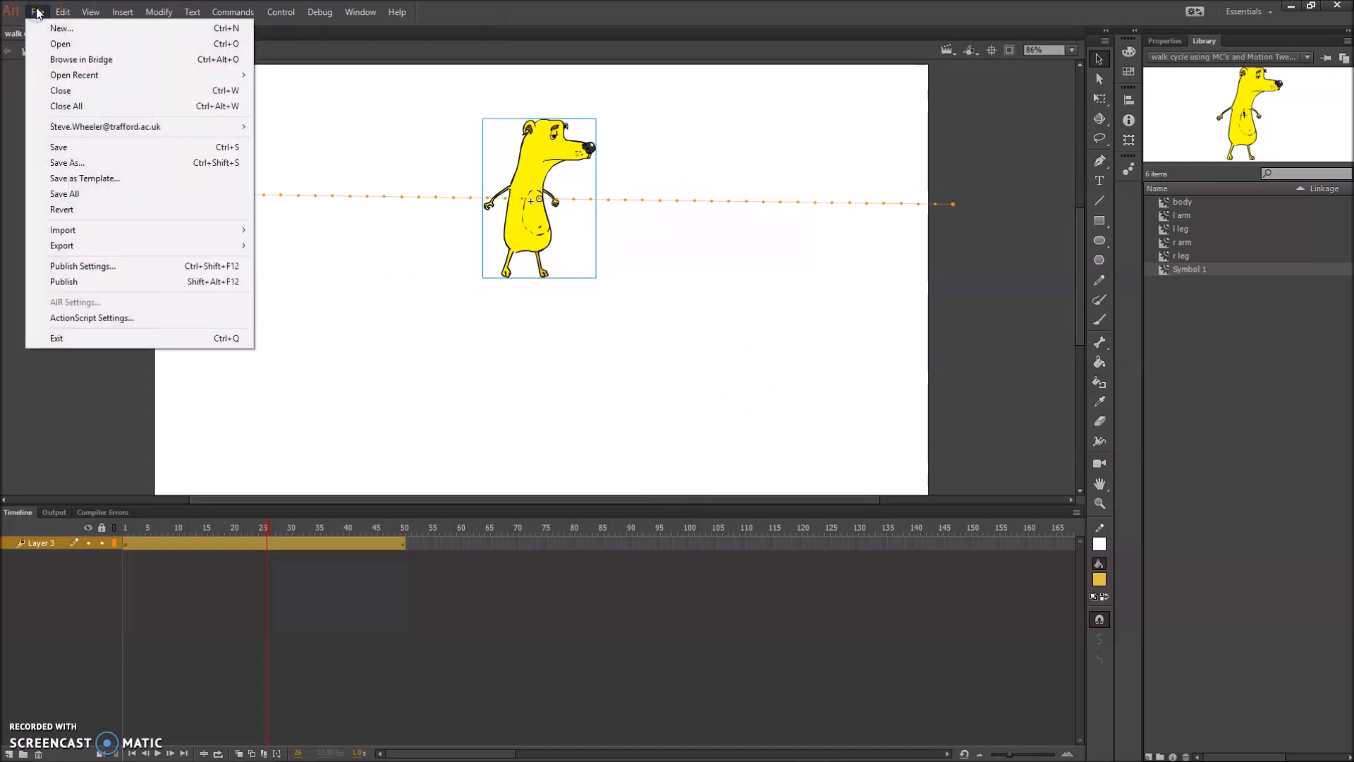
{"action": "left_click", "coordinate": [78, 248]}
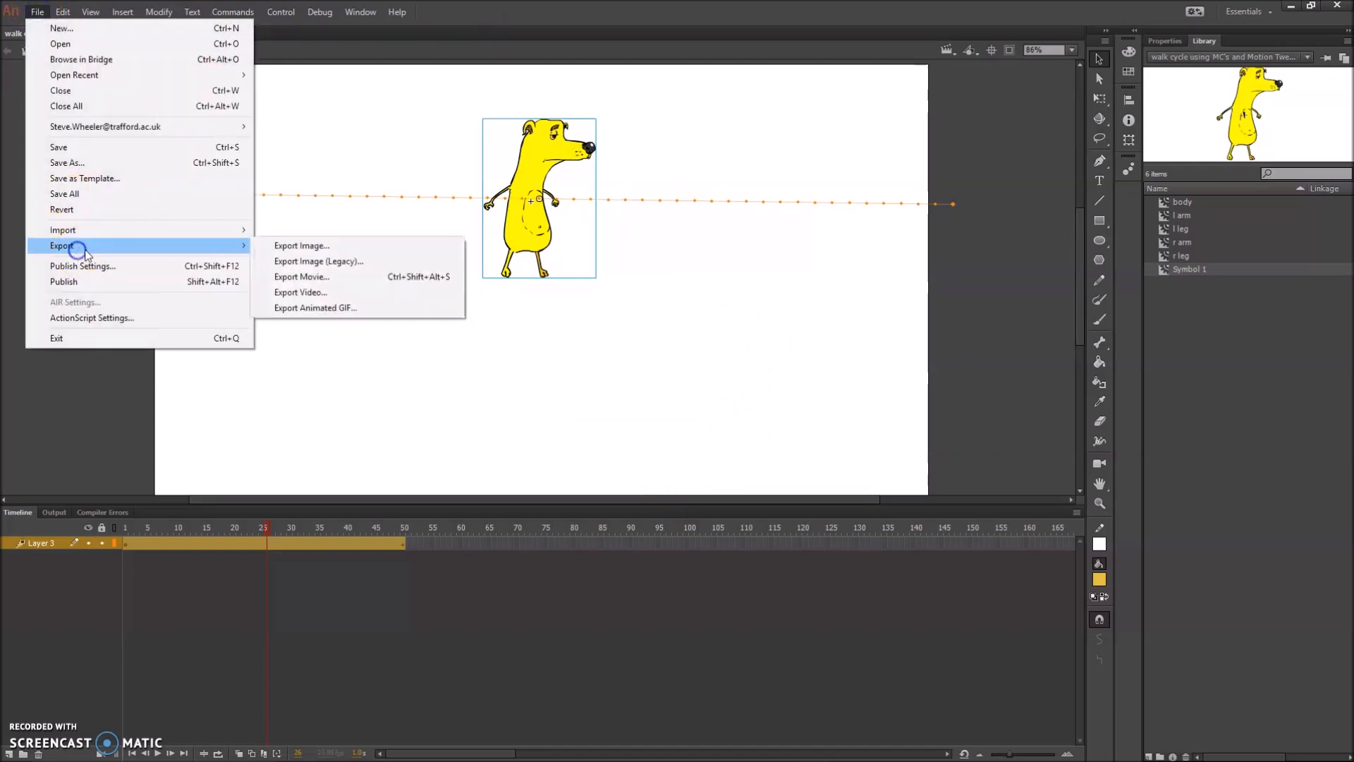
{"action": "left_click", "coordinate": [328, 293]}
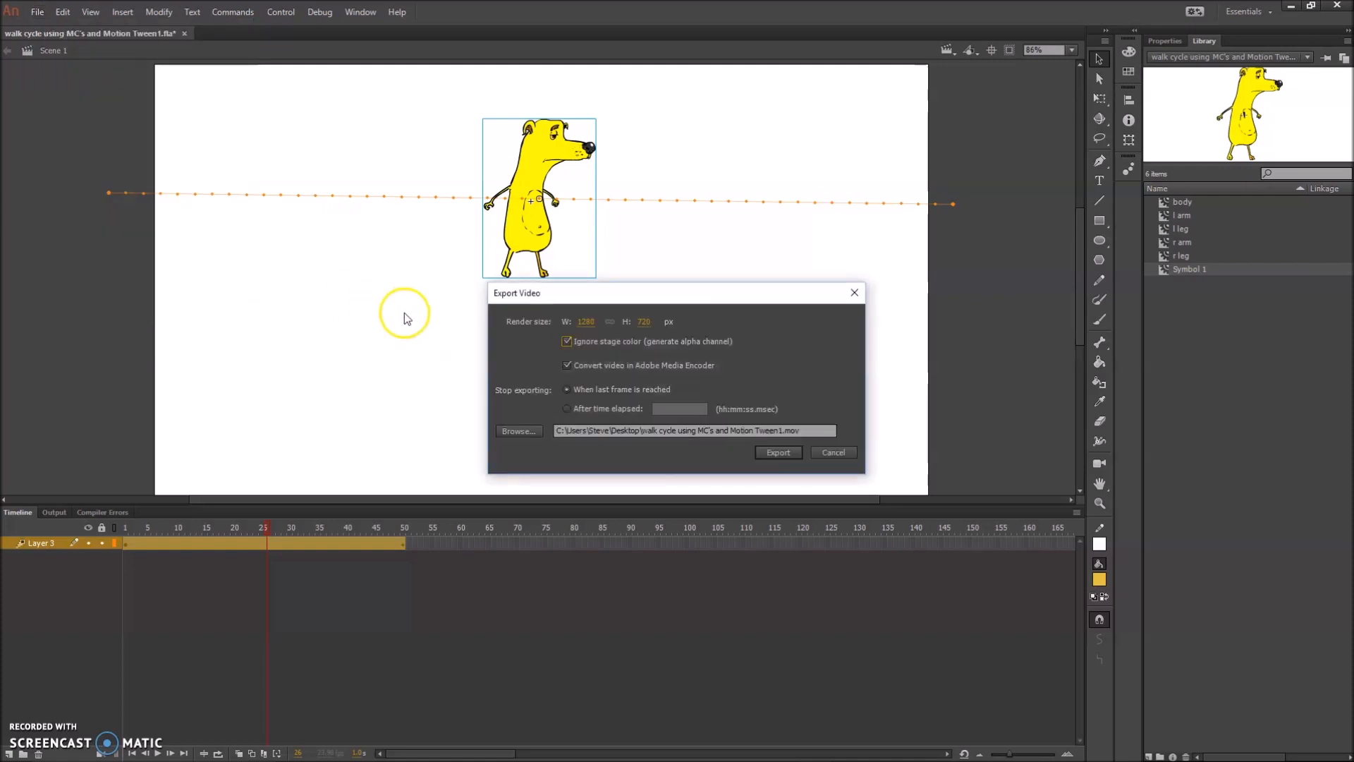
{"action": "left_click_drag", "start_coordinate": [599, 304], "coordinate": [767, 160]}
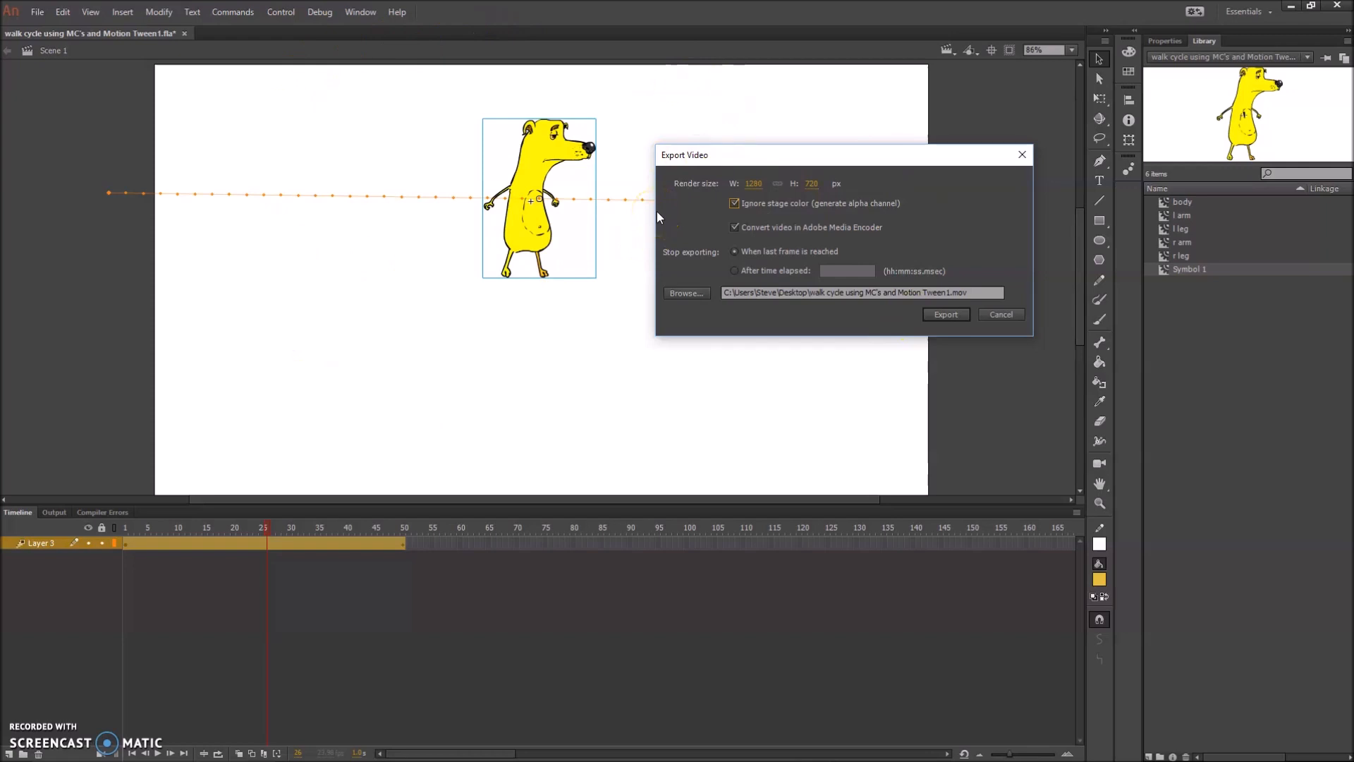
{"action": "left_click", "coordinate": [757, 211]}
{"action": "left_click", "coordinate": [950, 315]}
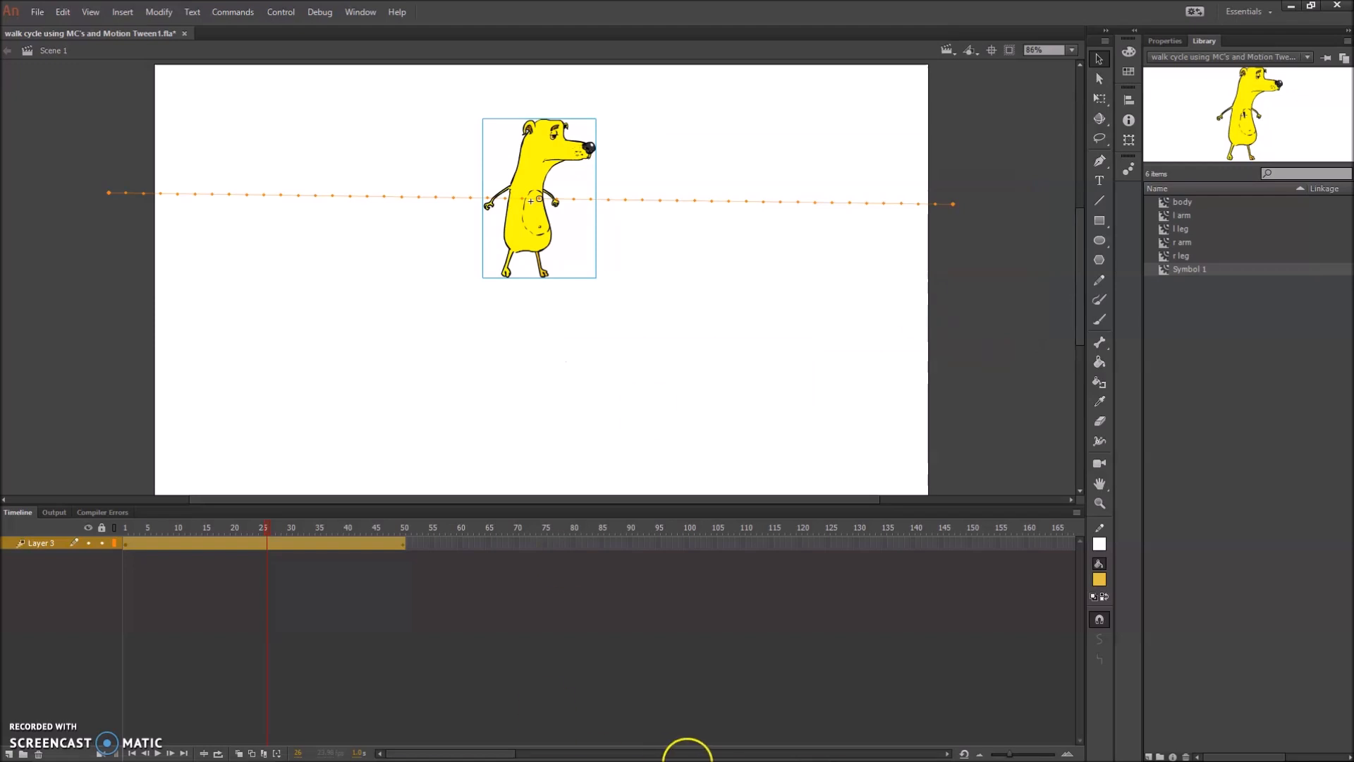
Switch to Premiere Pro and import the walk cycle using MC's and Motion Tween1 MOV file from the Desktop
{"action": "mouse_move", "coordinate": [695, 752]}
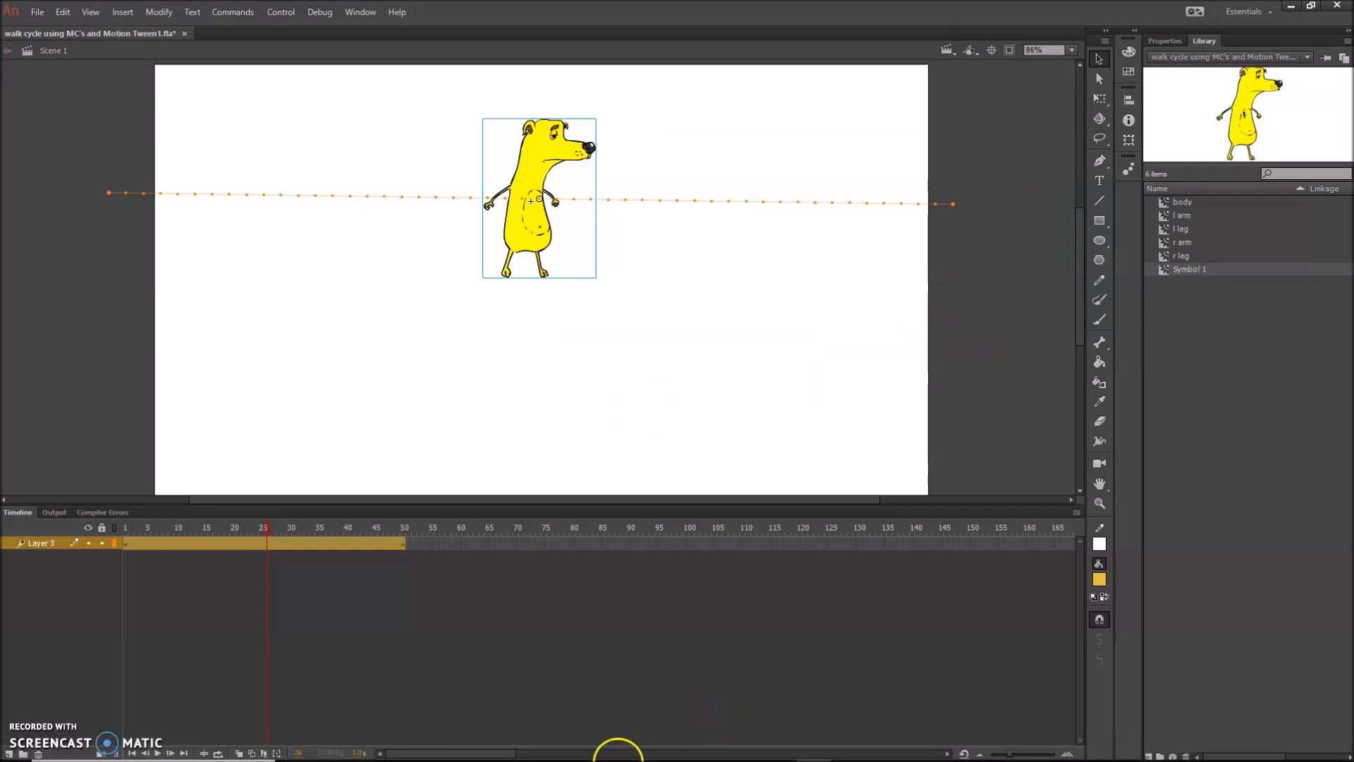
{"action": "mouse_move", "coordinate": [611, 750]}
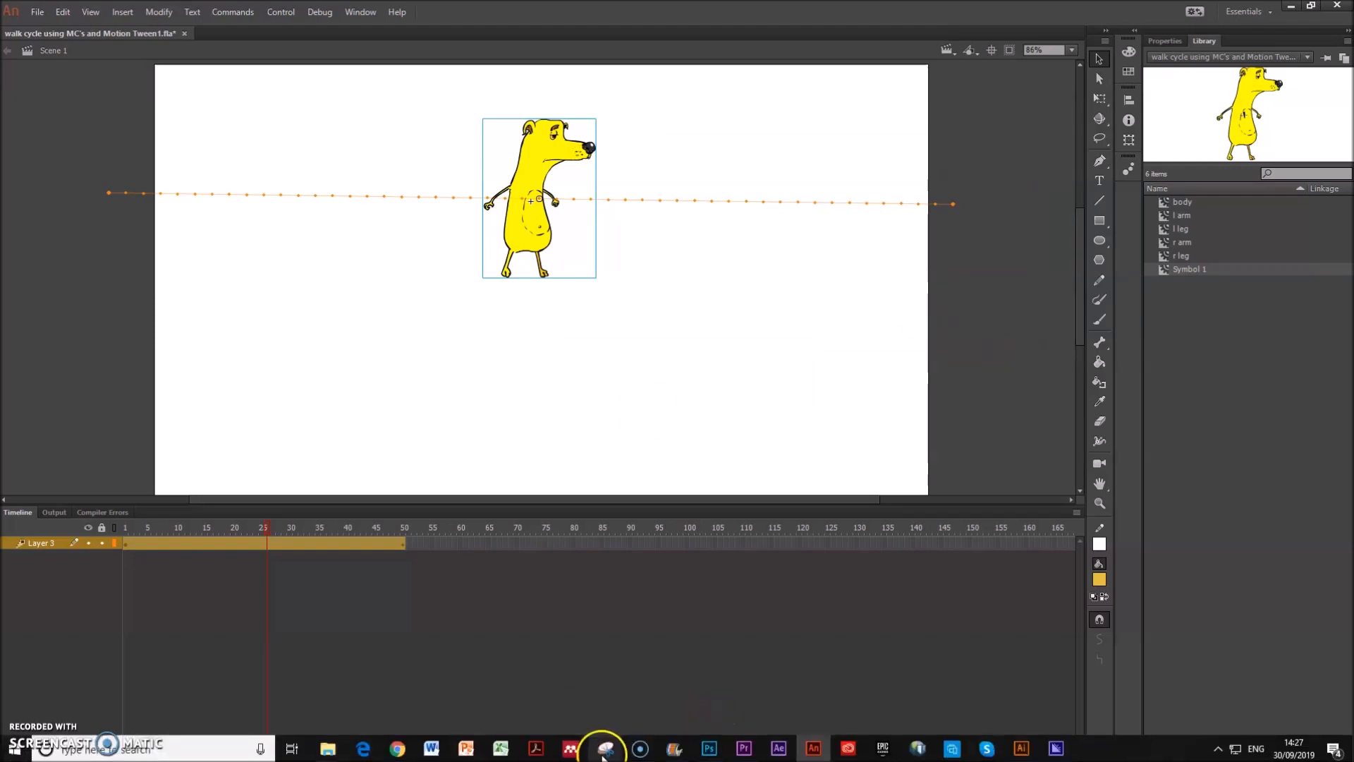
{"action": "left_click", "coordinate": [746, 755]}
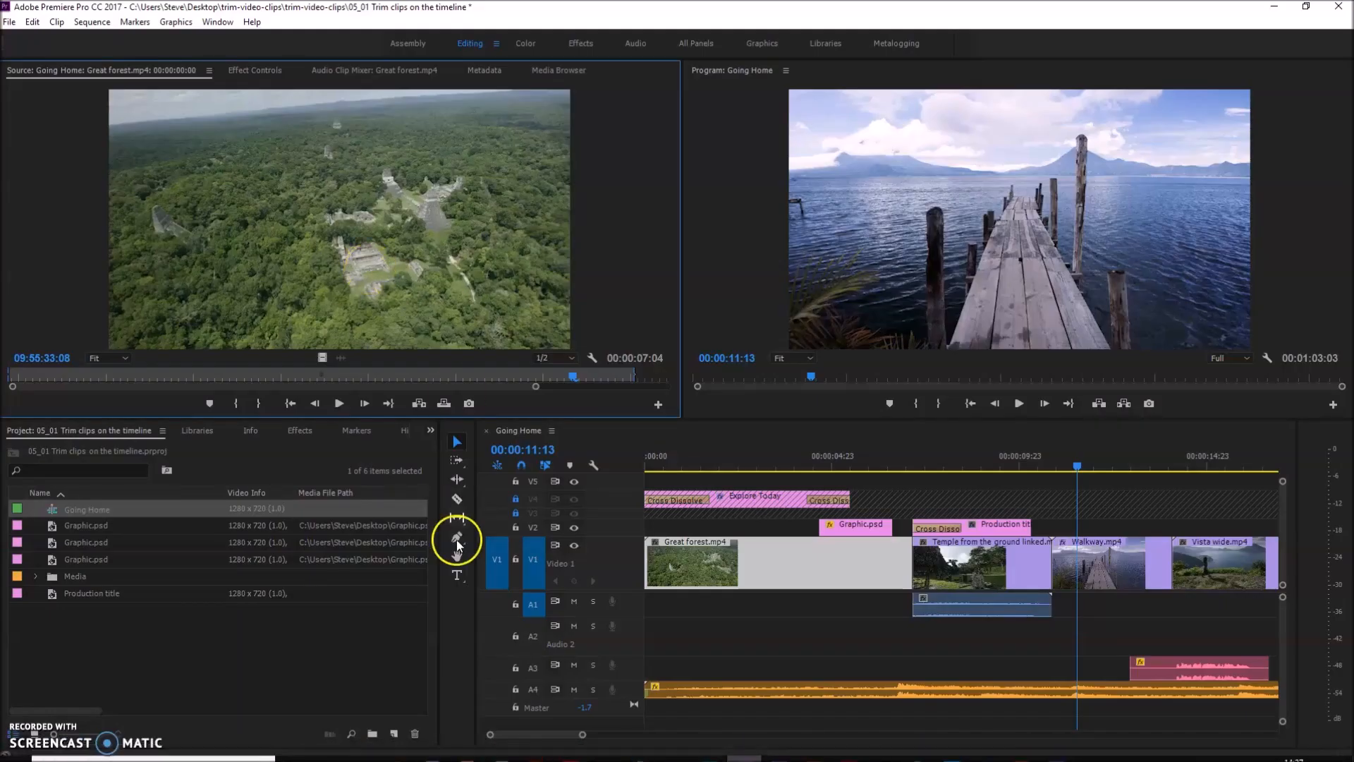
{"action": "left_click", "coordinate": [13, 22]}
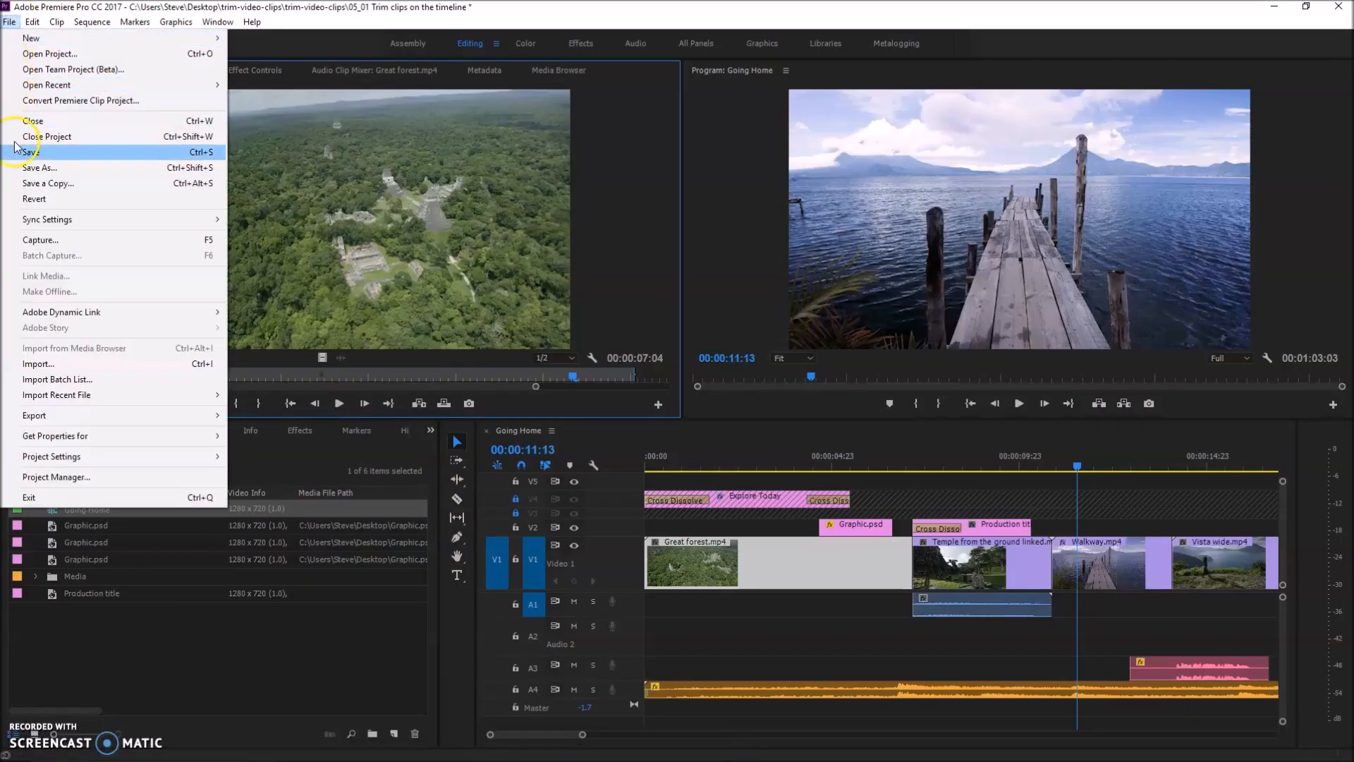
{"action": "left_click", "coordinate": [39, 364]}
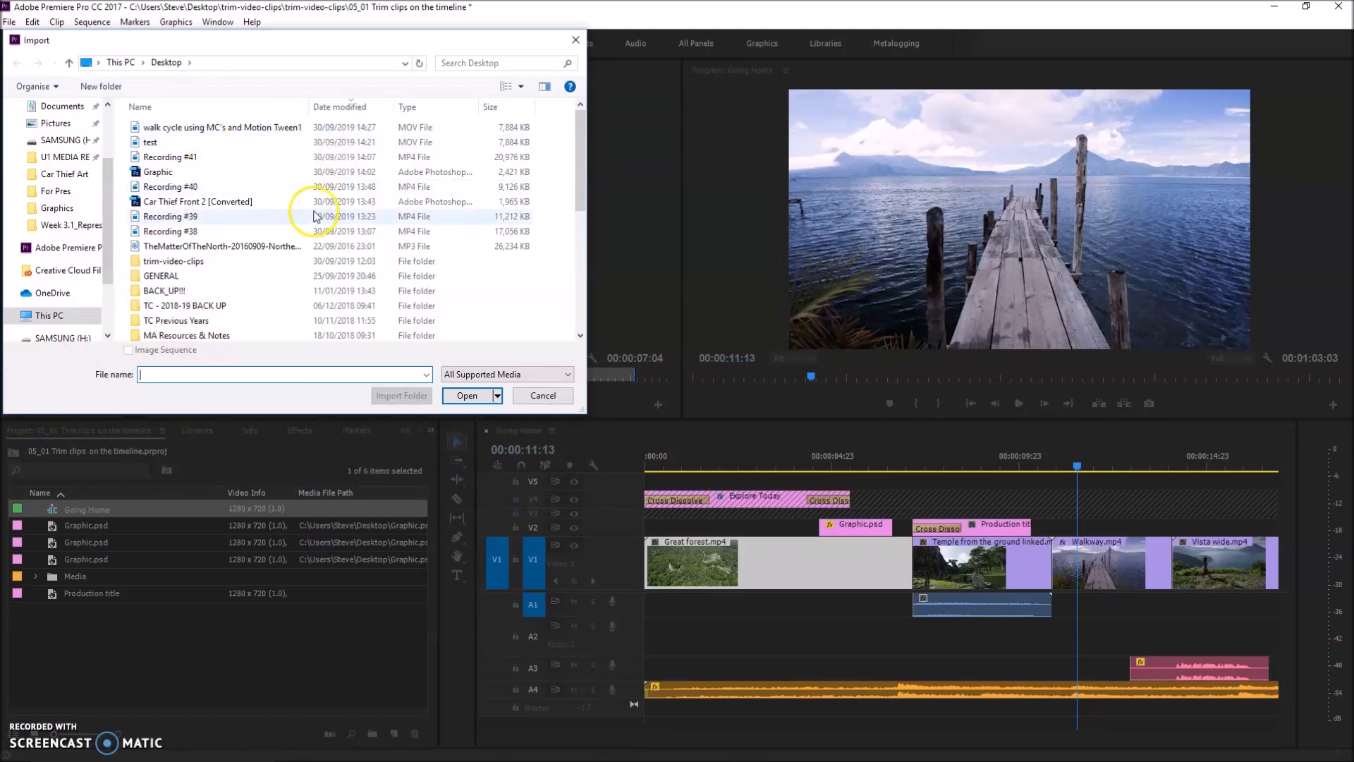
{"action": "double_click", "coordinate": [253, 131]}
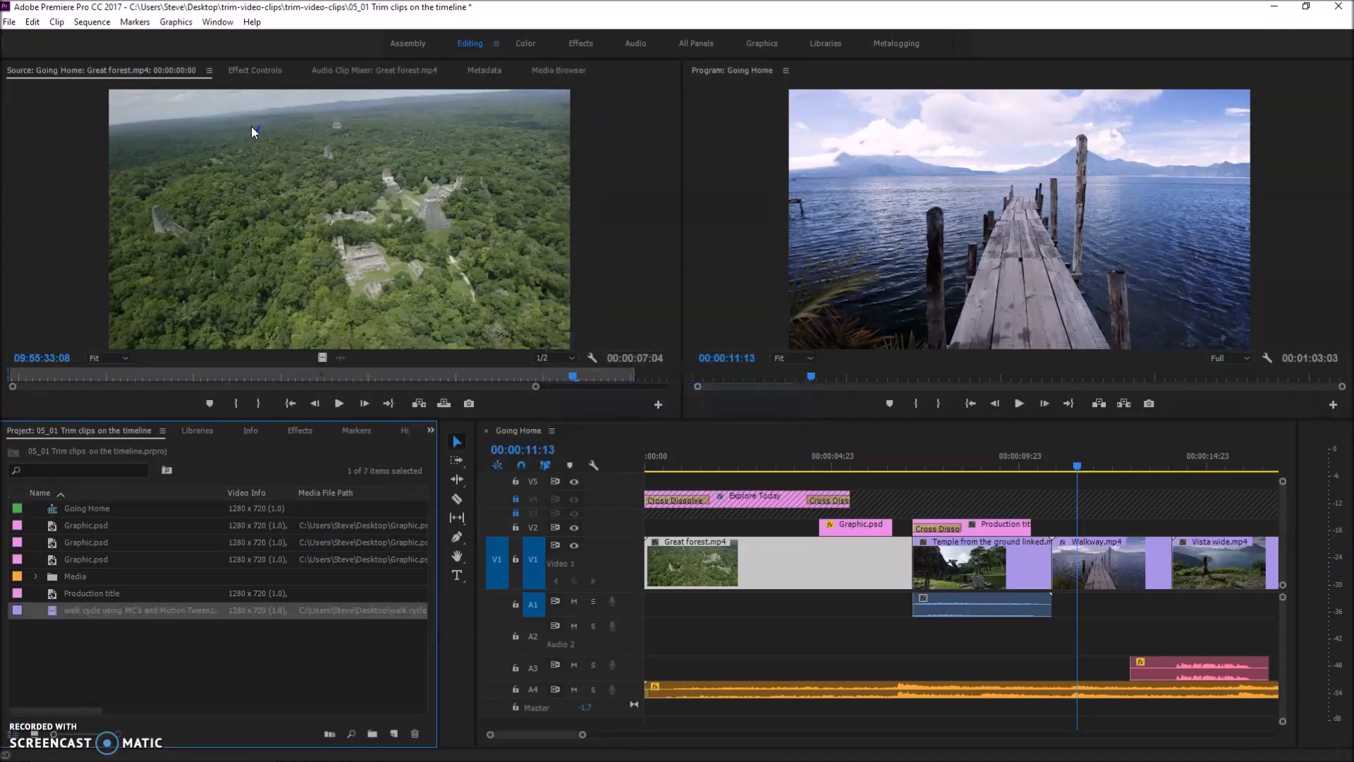
Place the walk cycle clip on V2 above Walkway.mp4, starting at 00:00:11:13, and scrub to 00:00:12:06 to check the overlay
{"action": "left_click", "coordinate": [109, 645]}
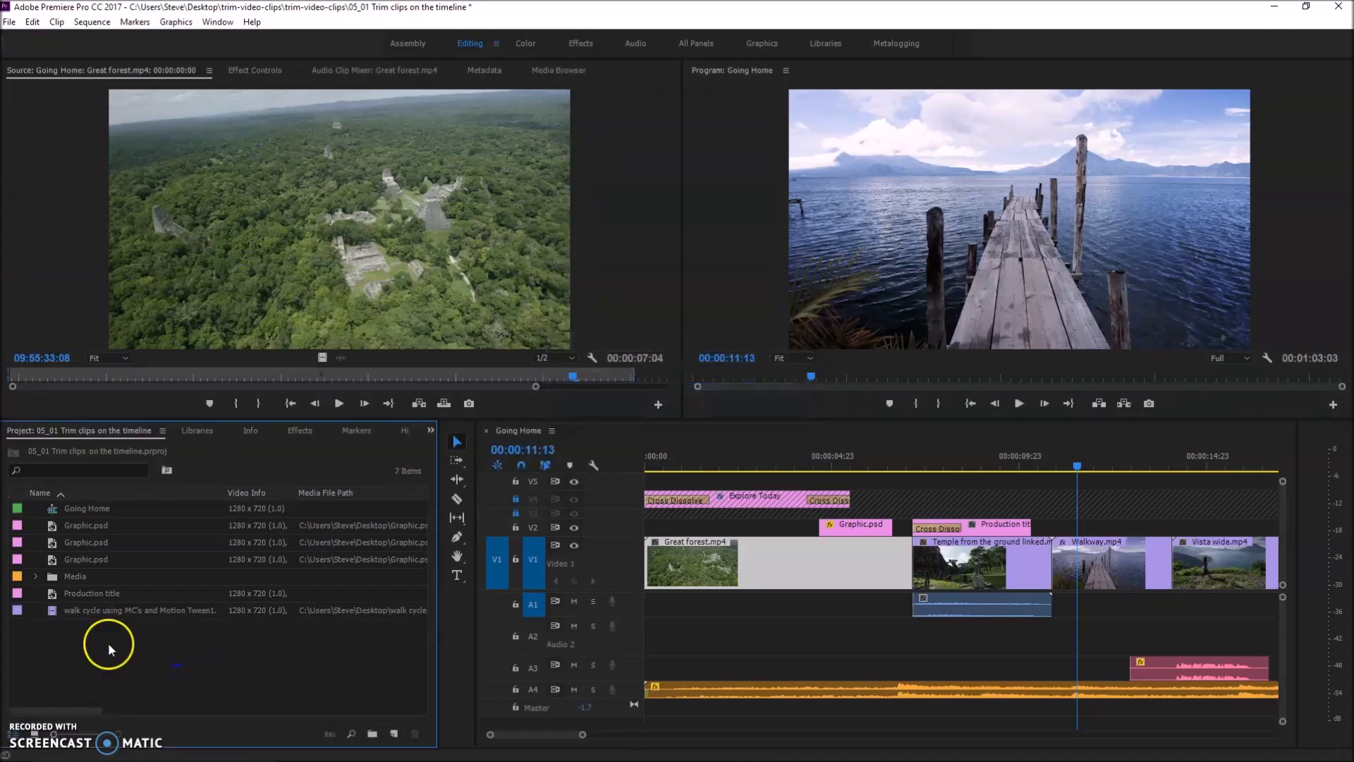
{"action": "left_click", "coordinate": [59, 614]}
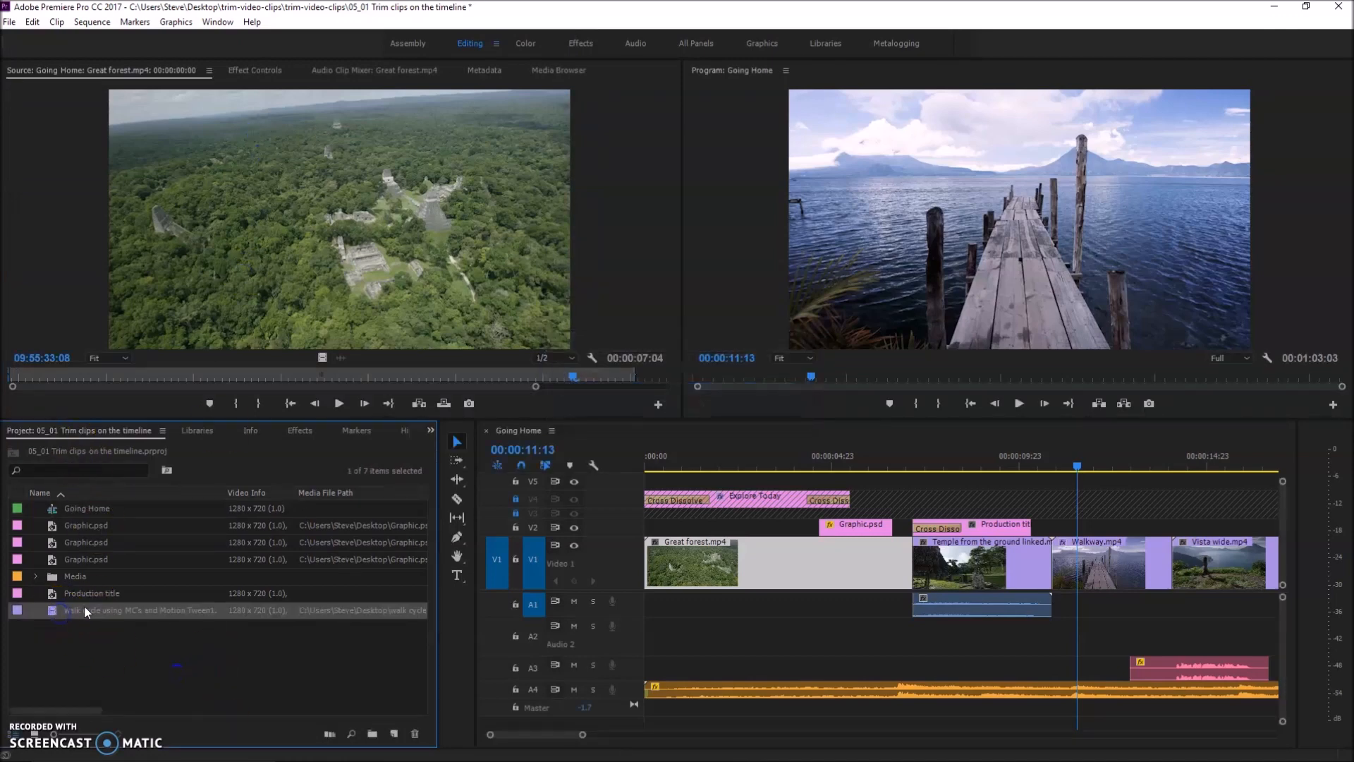
{"action": "left_click_drag", "start_coordinate": [75, 611], "coordinate": [1083, 535]}
{"action": "left_click_drag", "start_coordinate": [1084, 464], "coordinate": [1102, 464]}
{"action": "left_click", "coordinate": [945, 201]}
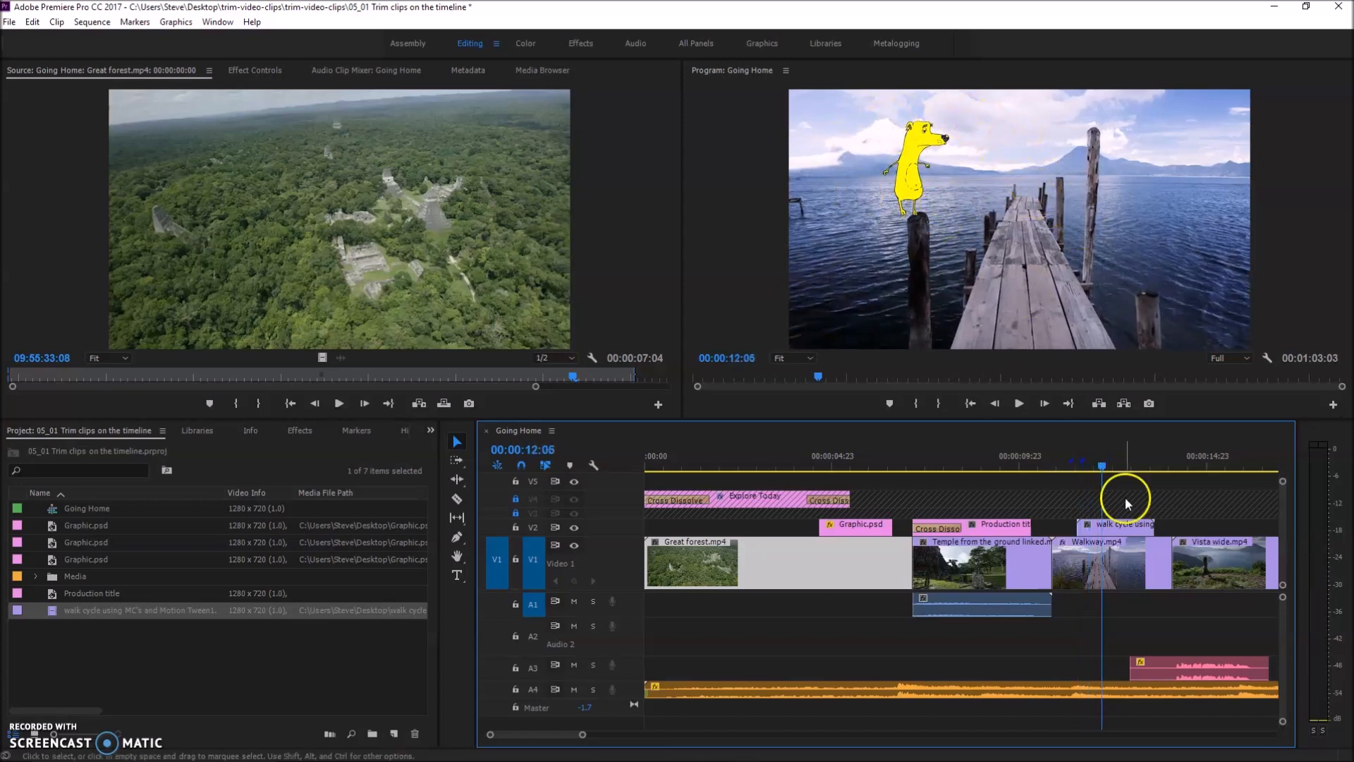
Try enlarging the walk cycle clip beyond the frame edges in the Program monitor at 00:00:12:03
{"action": "left_click", "coordinate": [1104, 467]}
{"action": "mouse_move", "coordinate": [1104, 467]}
{"action": "left_mouse_down"}
{"action": "mouse_move", "coordinate": [1130, 464]}
{"action": "mouse_move", "coordinate": [1076, 467]}
{"action": "mouse_move", "coordinate": [1153, 474]}
{"action": "mouse_move", "coordinate": [1099, 472]}
{"action": "left_mouse_up"}
{"action": "left_click", "coordinate": [895, 182]}
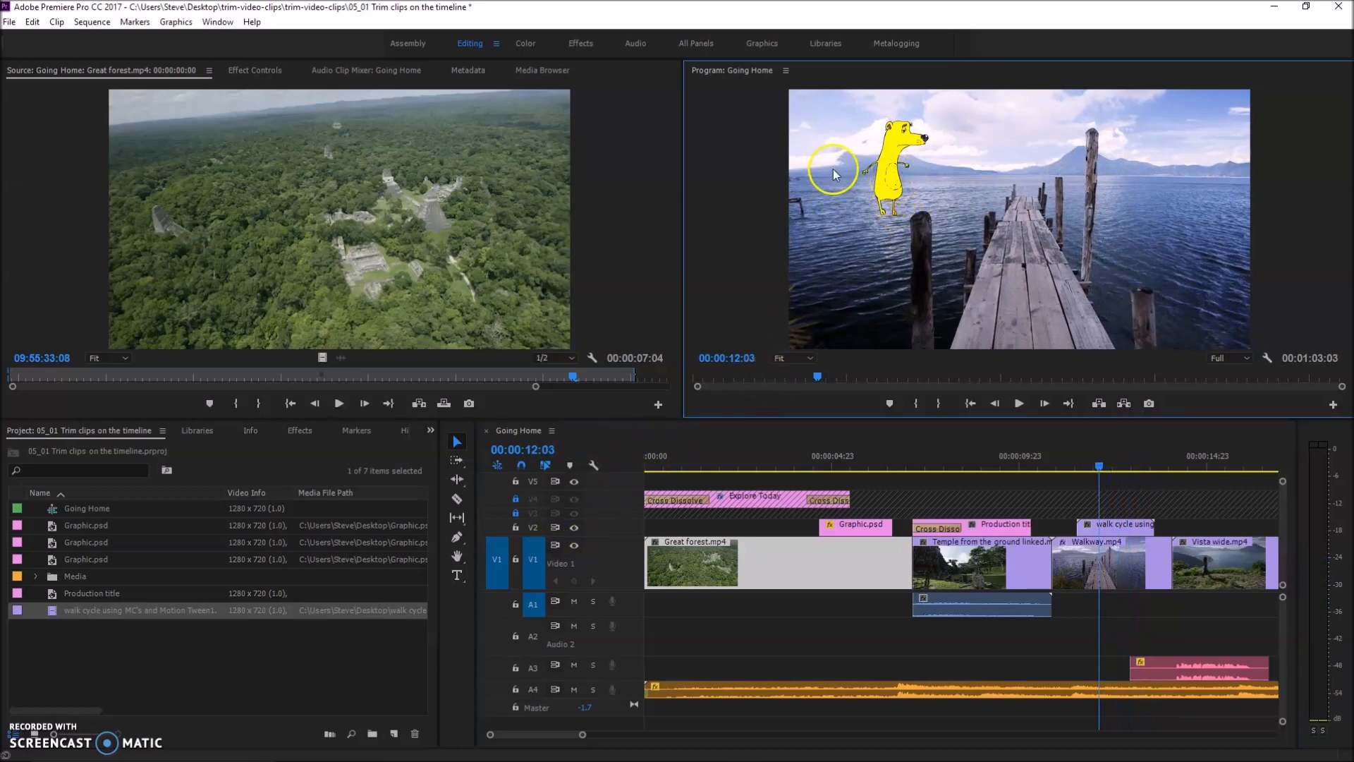
{"action": "left_click", "coordinate": [893, 170]}
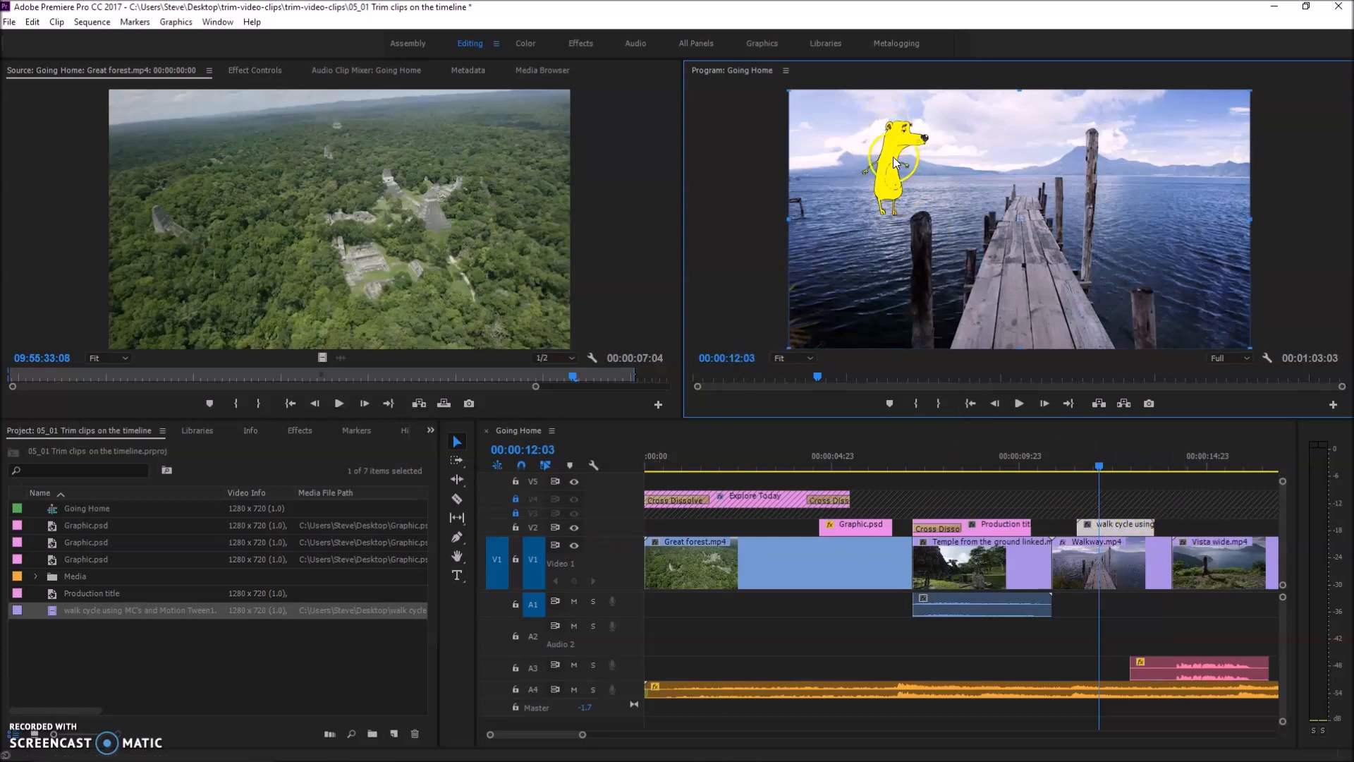
{"action": "left_click", "coordinate": [893, 157]}
{"action": "left_click_drag", "start_coordinate": [785, 346], "coordinate": [705, 384]}
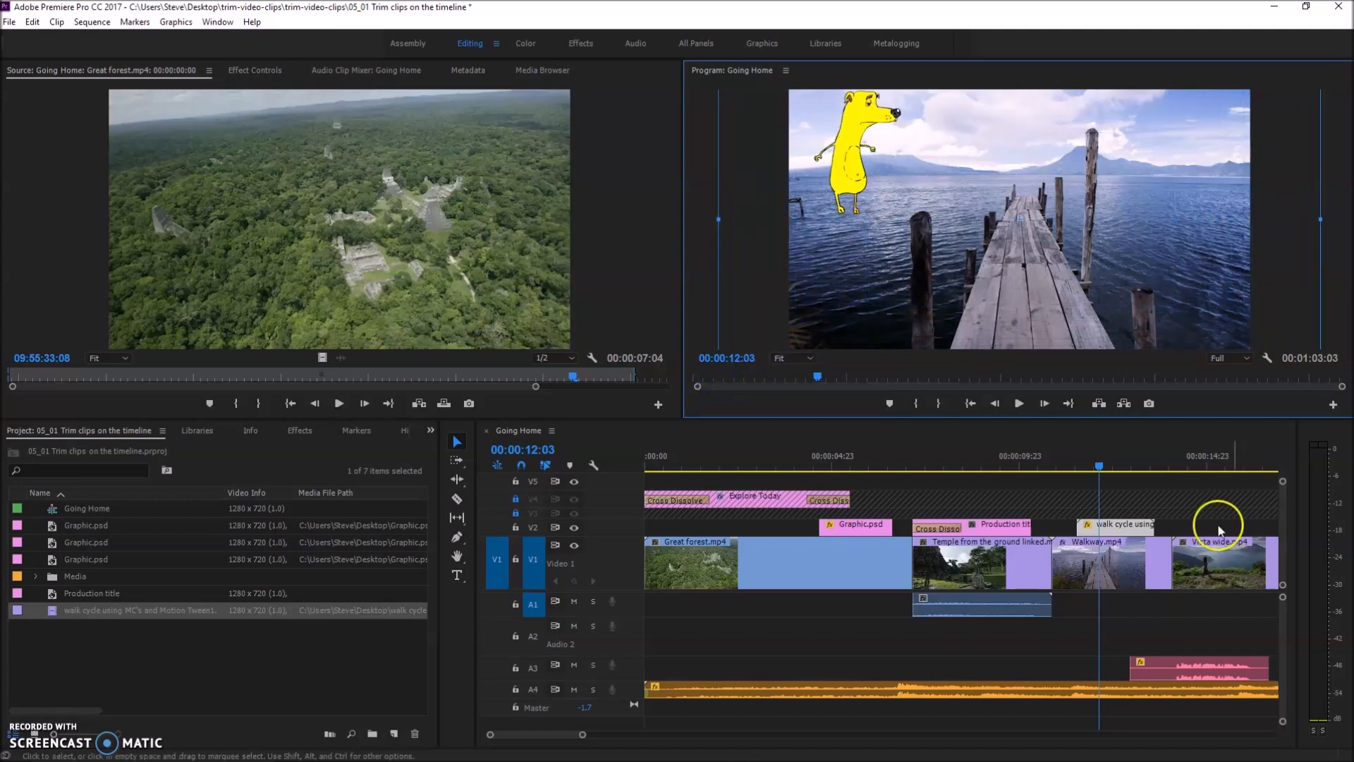
Scrub back through the walk cycle overlay to the production title section at 00:00:10:05
{"action": "left_click", "coordinate": [1095, 467]}
{"action": "mouse_move", "coordinate": [1094, 467]}
{"action": "left_mouse_down"}
{"action": "mouse_move", "coordinate": [1077, 467]}
{"action": "mouse_move", "coordinate": [1129, 471]}
{"action": "mouse_move", "coordinate": [1082, 476]}
{"action": "left_mouse_up"}
{"action": "left_click", "coordinate": [1044, 353]}
{"action": "left_click_drag", "start_coordinate": [1073, 454], "coordinate": [1030, 467]}
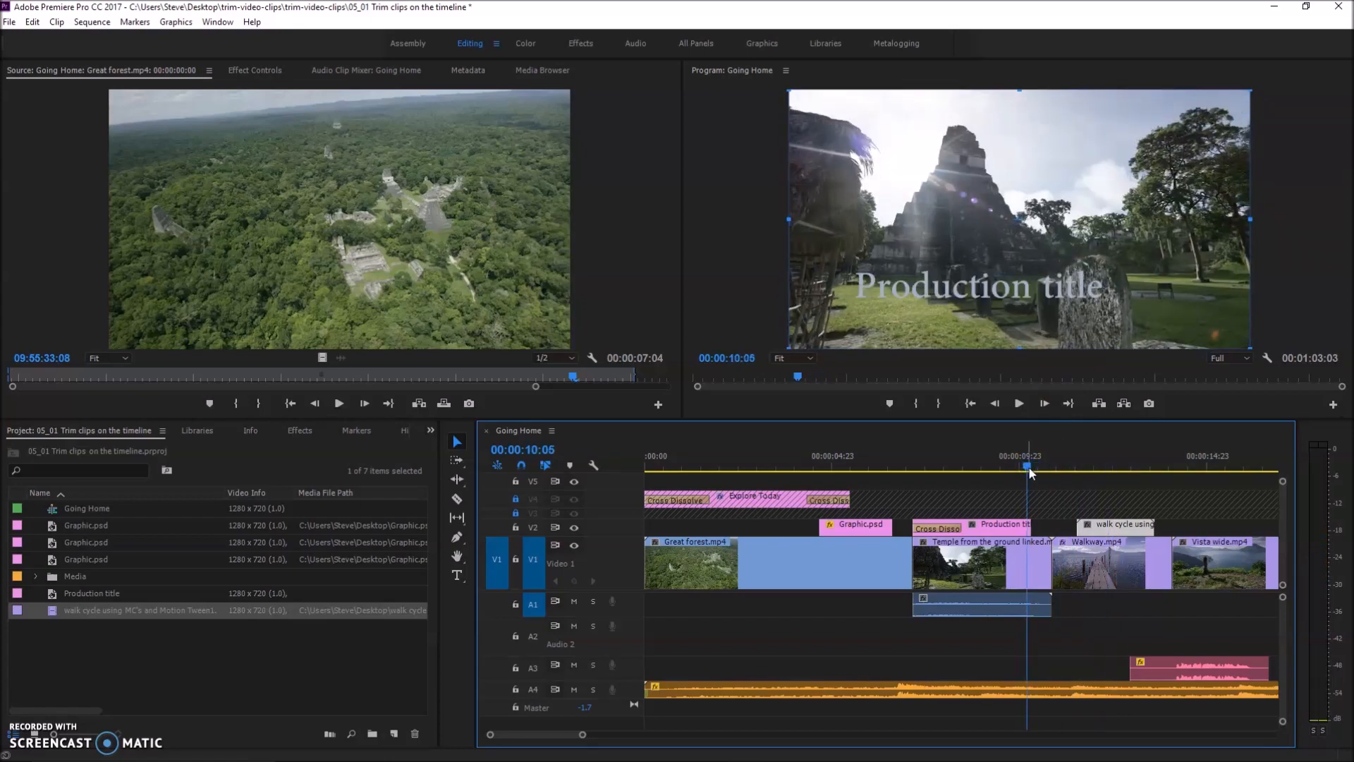